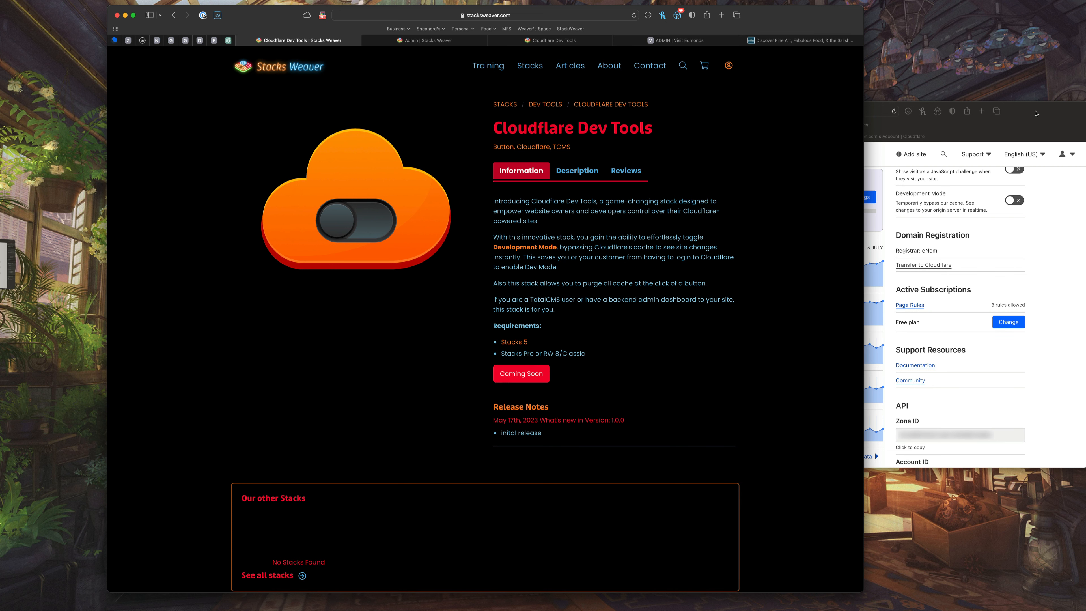
# Turn Development Mode on for visitedmonds.com in the Cloudflare dashboard, confirm it, and turn it back off
pyautogui.click(1037, 113)
pyautogui.scroll(3, 971, 206)
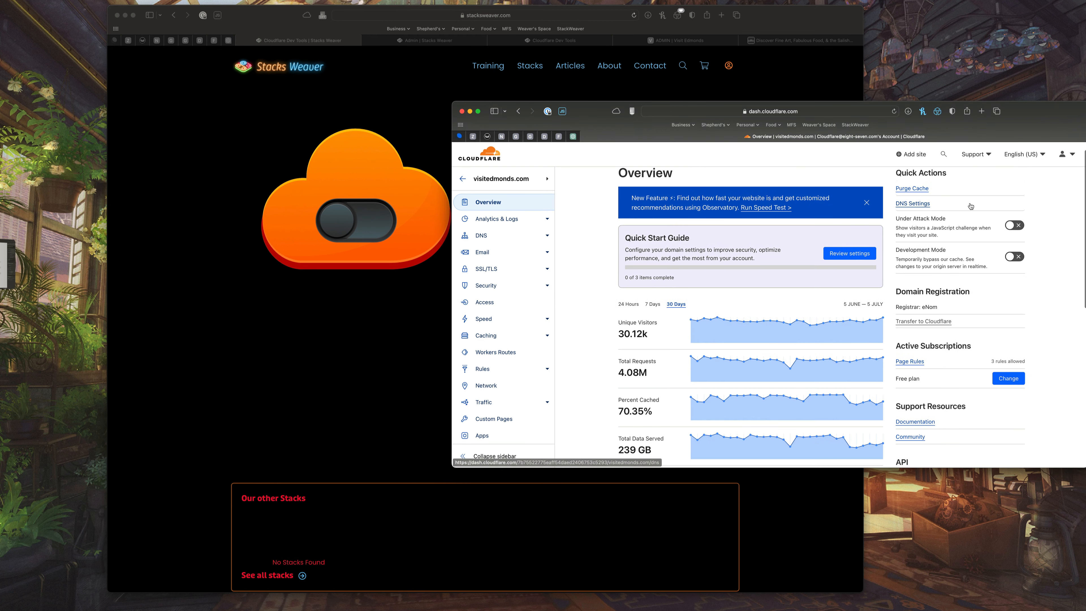
pyautogui.click(1015, 256)
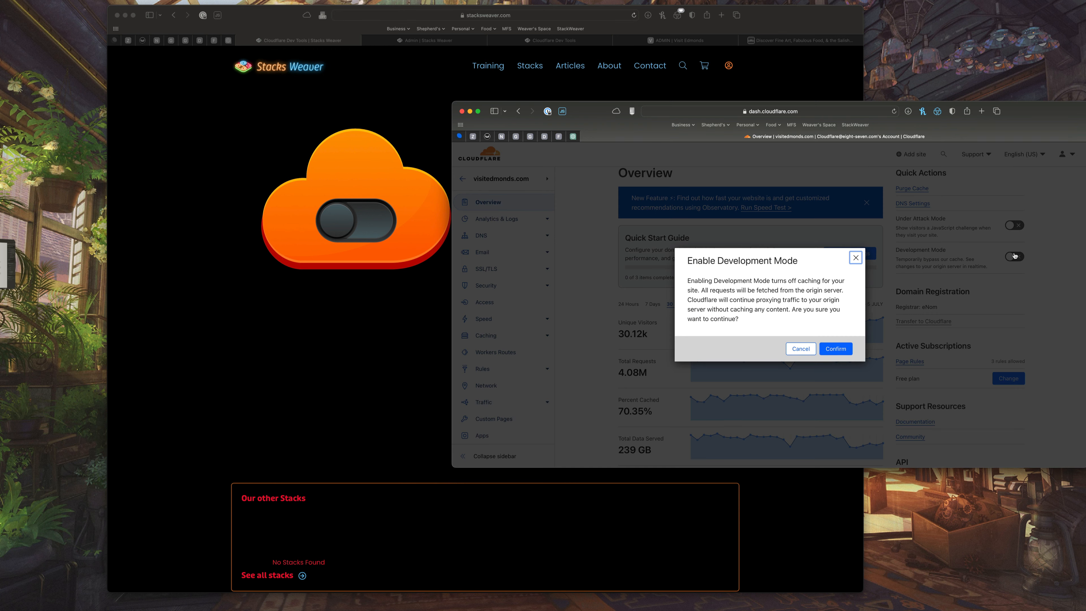
pyautogui.click(842, 352)
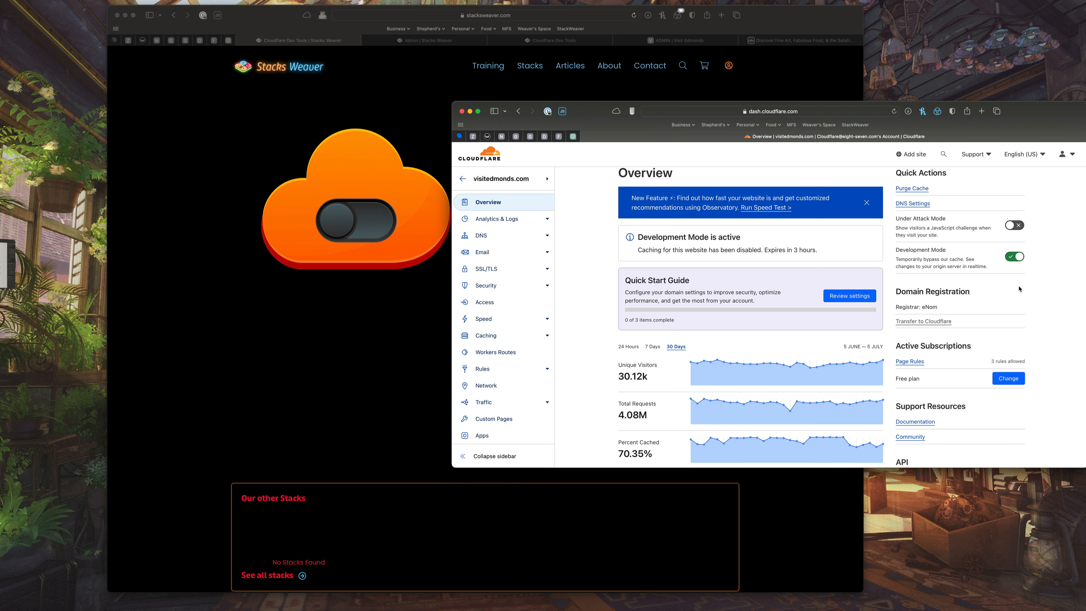
pyautogui.click(1013, 260)
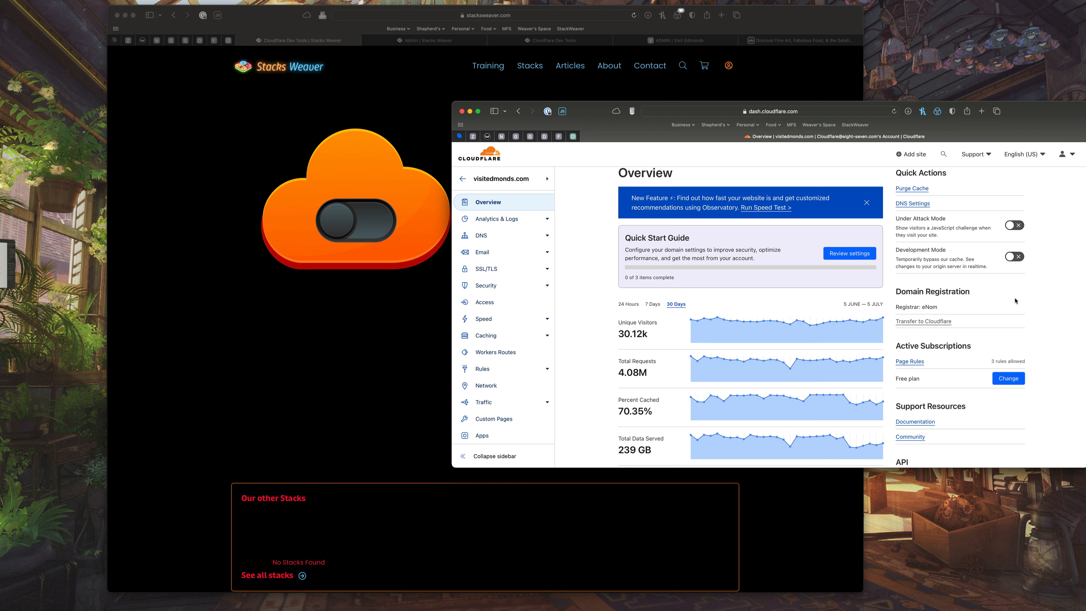
# Examine the visitedmonds.com analytics on the Cloudflare overview and the Arts & Culture section of the Visit Edmonds home page
pyautogui.scroll(-3, 1015, 300)
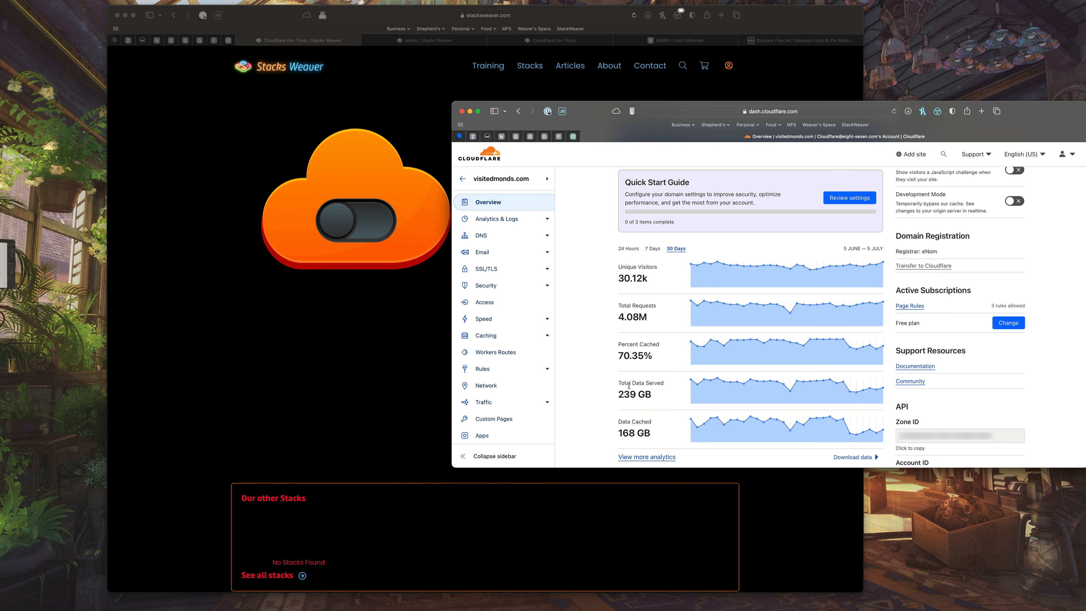
pyautogui.click(401, 348)
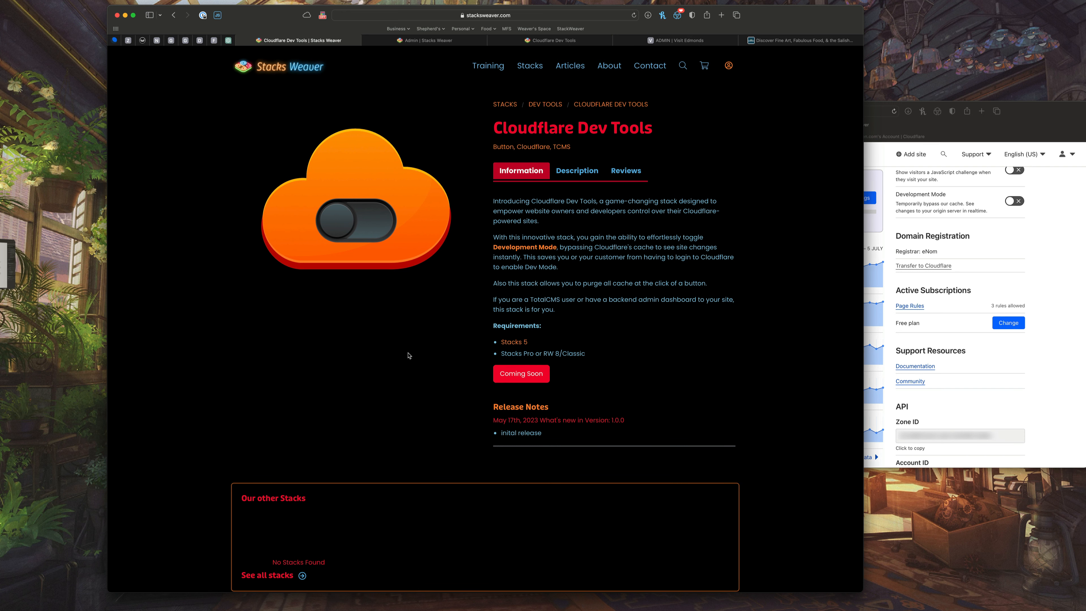
pyautogui.click(1009, 228)
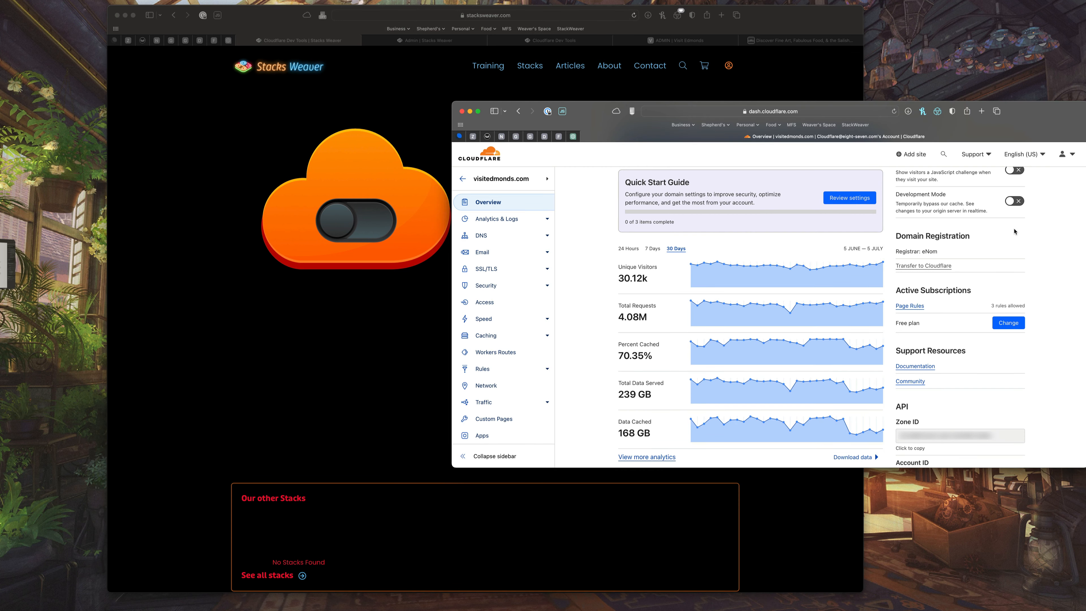
pyautogui.click(792, 43)
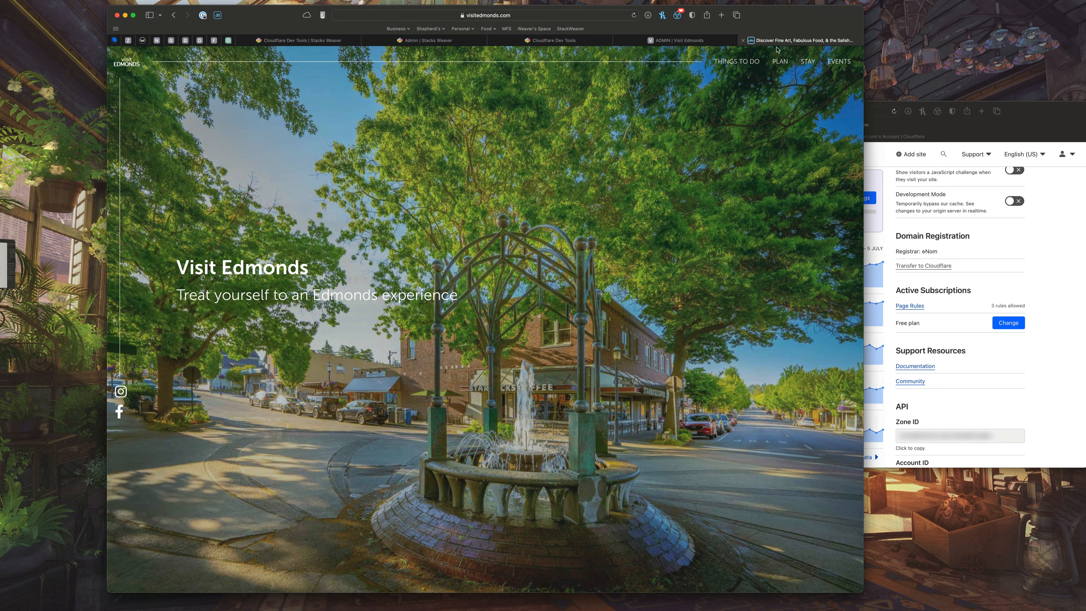
pyautogui.scroll(-2, 711, 229)
pyautogui.scroll(-5, 711, 229)
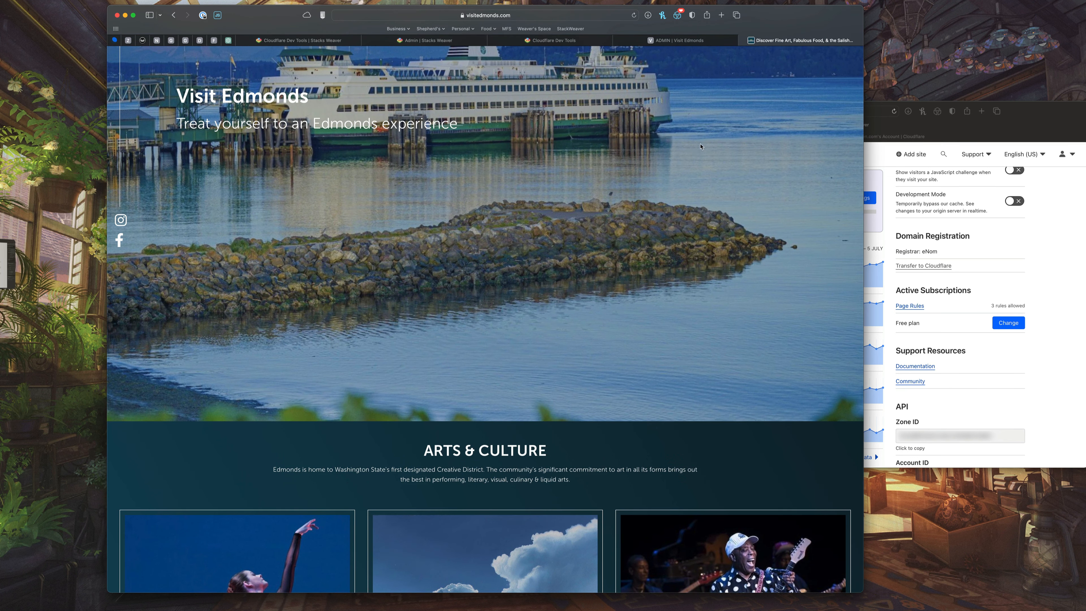
pyautogui.click(1064, 271)
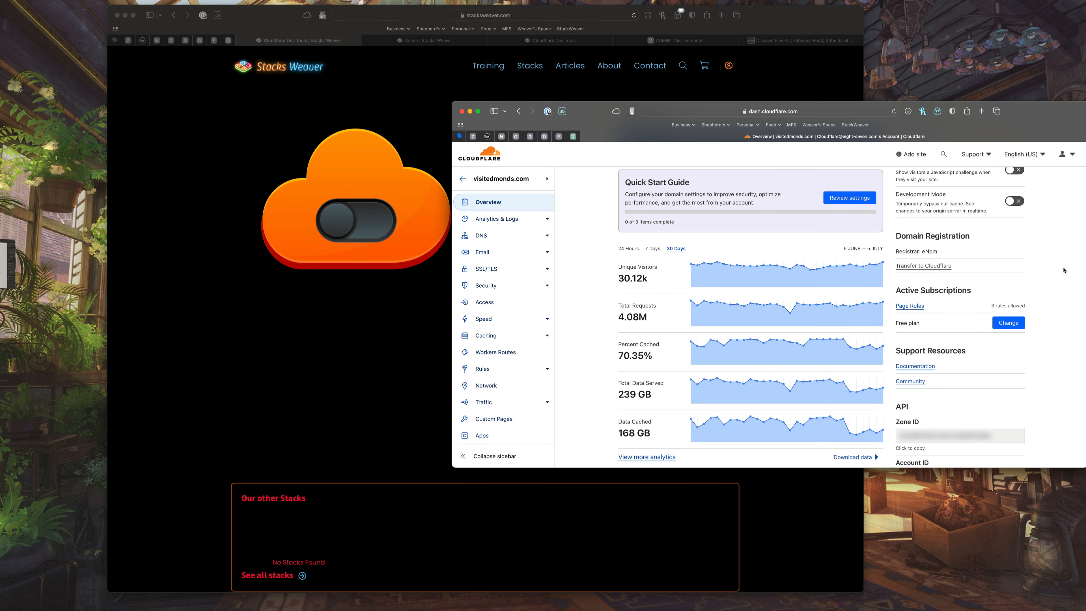
pyautogui.click(703, 66)
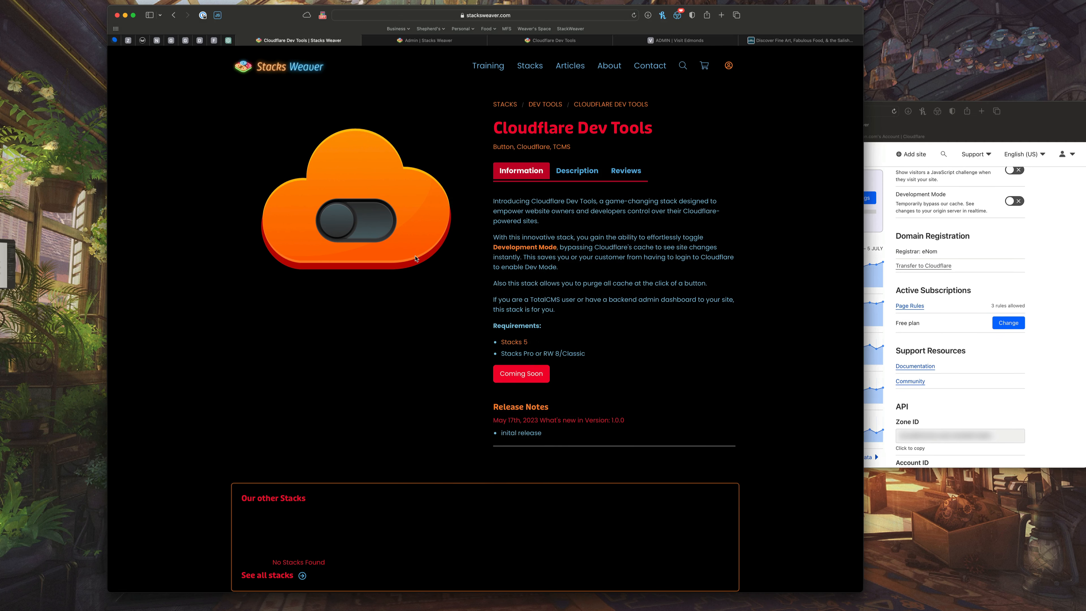
# Turn on Cloudflare Dev Mode from the Visit Edmonds admin area and check the Development Mode setting in the Cloudflare dashboard
pyautogui.click(706, 44)
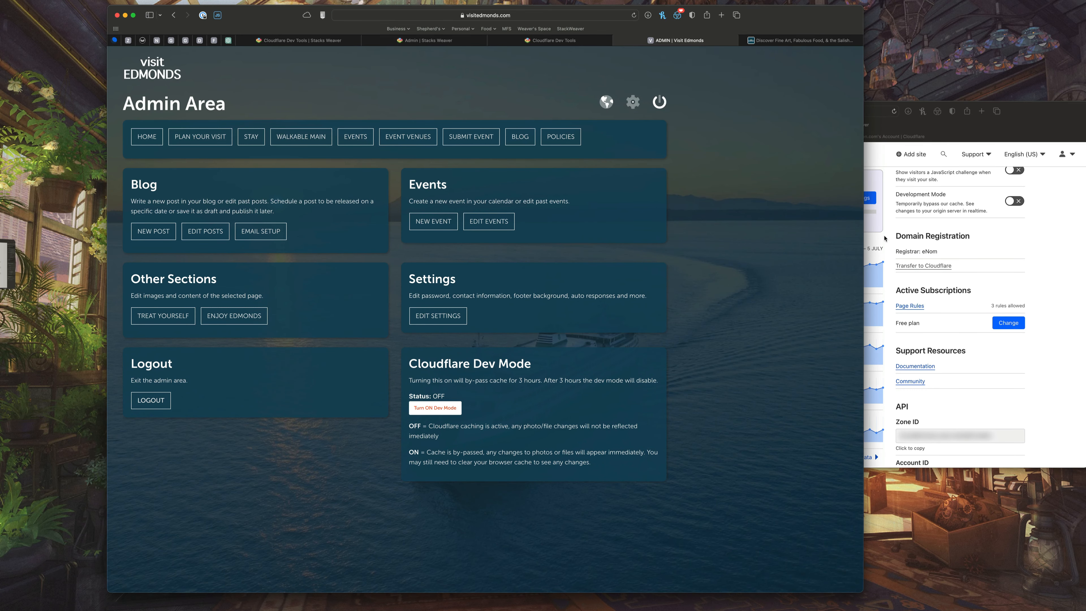
pyautogui.click(438, 411)
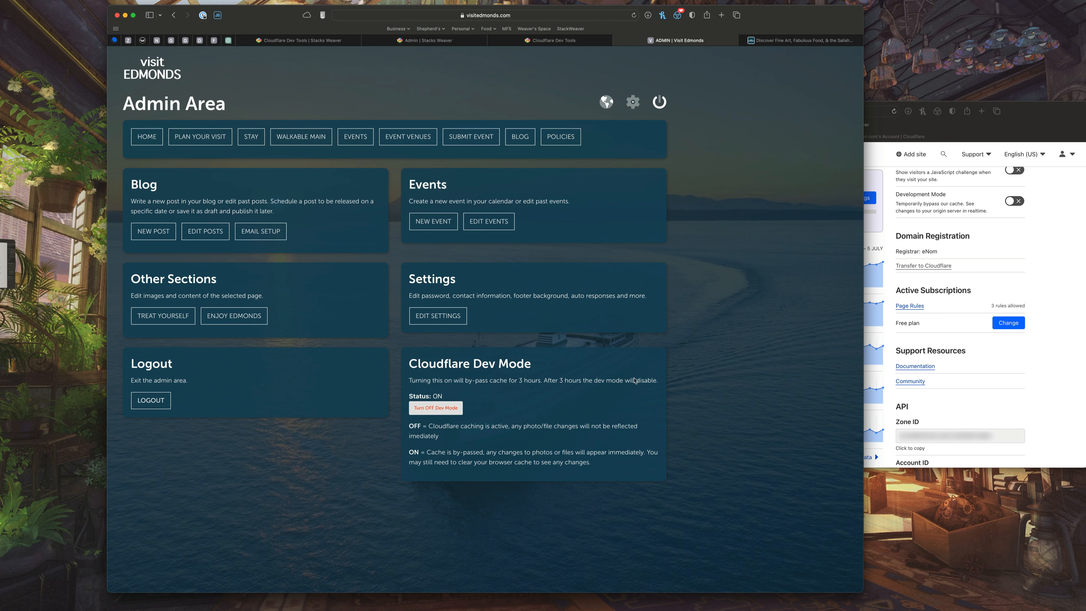
pyautogui.click(895, 112)
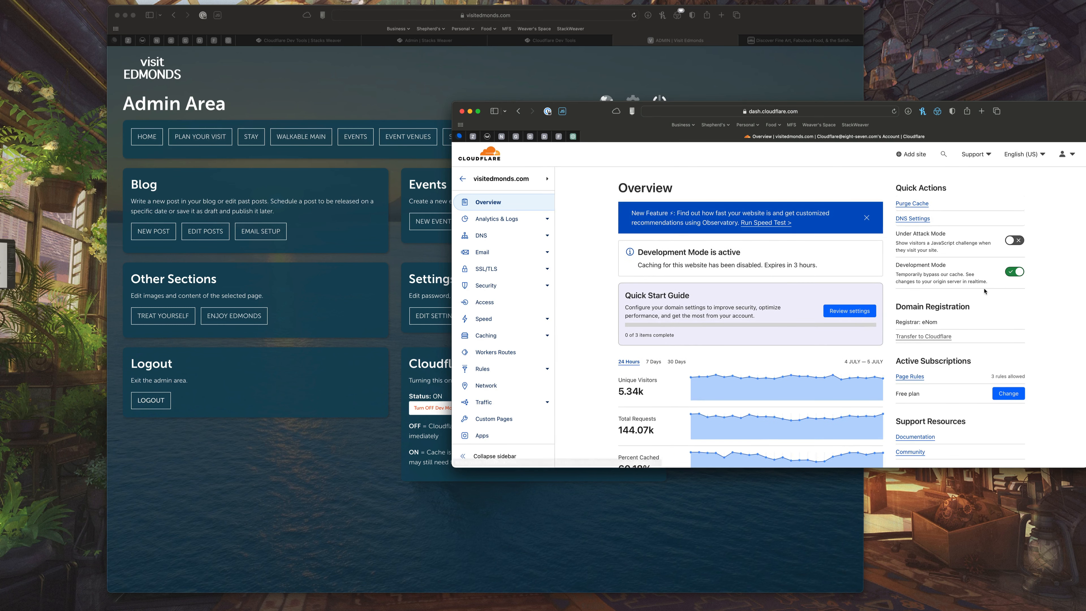
pyautogui.click(302, 474)
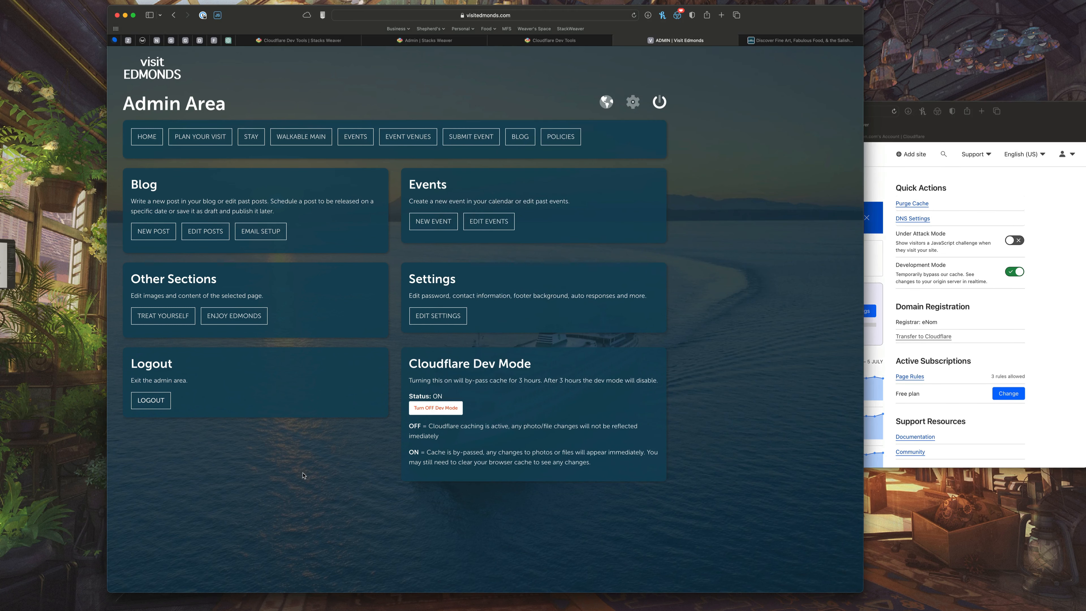
# Turn off Cloudflare Dev Mode from the Visit Edmonds admin area and check the setting in the Cloudflare dashboard
pyautogui.click(426, 411)
pyautogui.click(1015, 155)
pyautogui.click(388, 62)
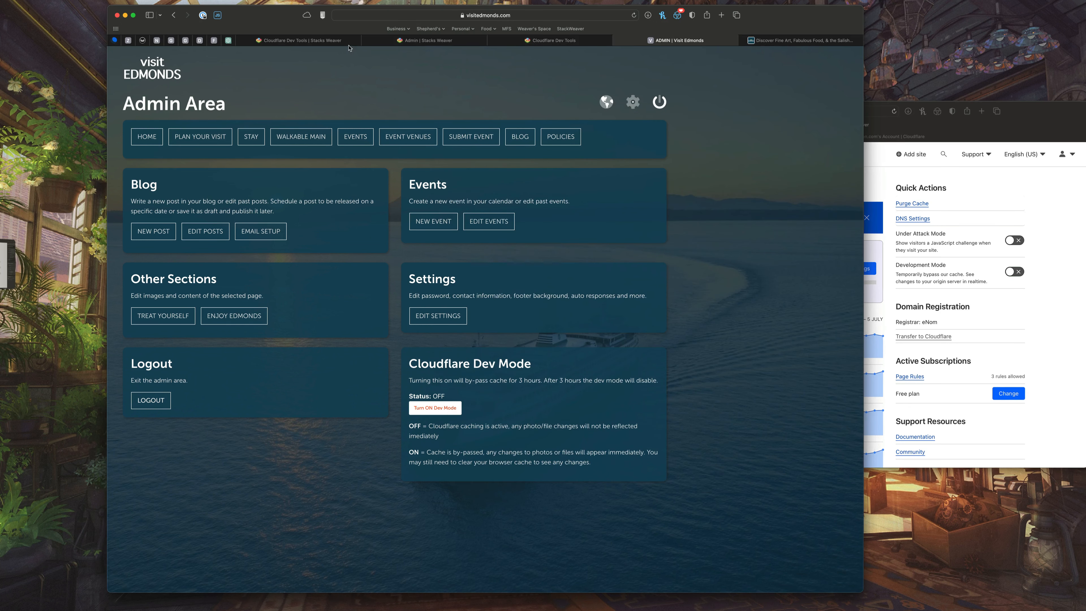
# Purge the Cloudflare cache from the Cloudflare Dev Tools sandbox page and switch Dev Mode on and off again
pyautogui.click(539, 41)
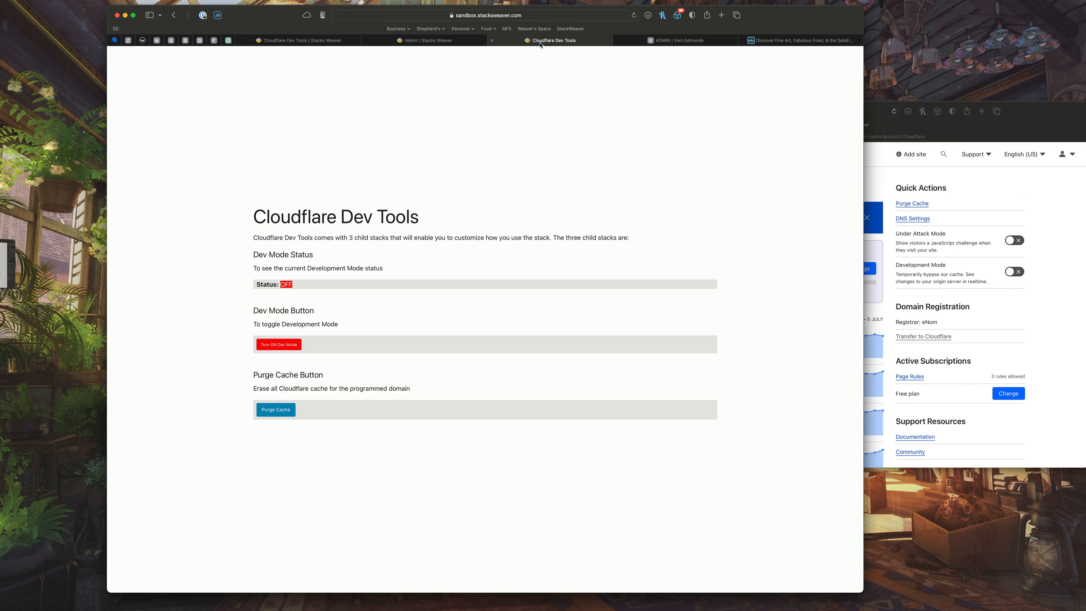
pyautogui.click(276, 411)
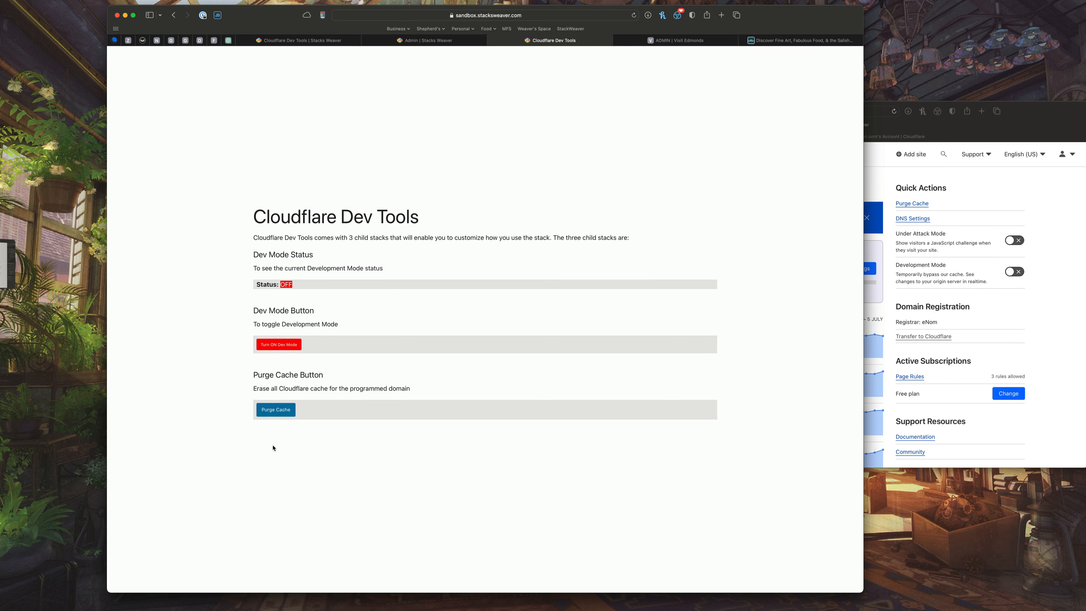
pyautogui.click(280, 412)
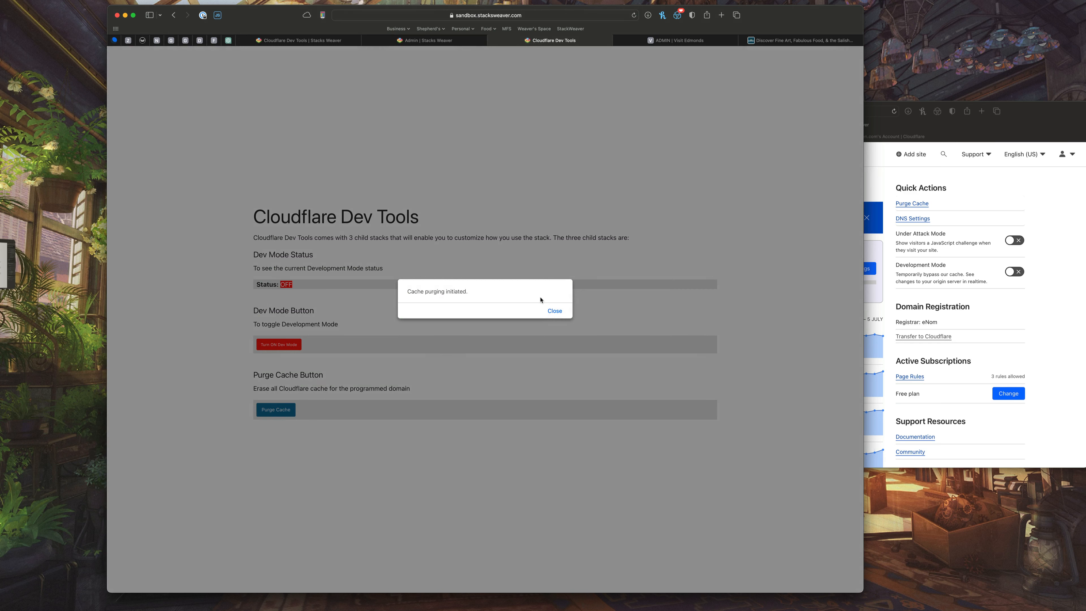
pyautogui.click(553, 311)
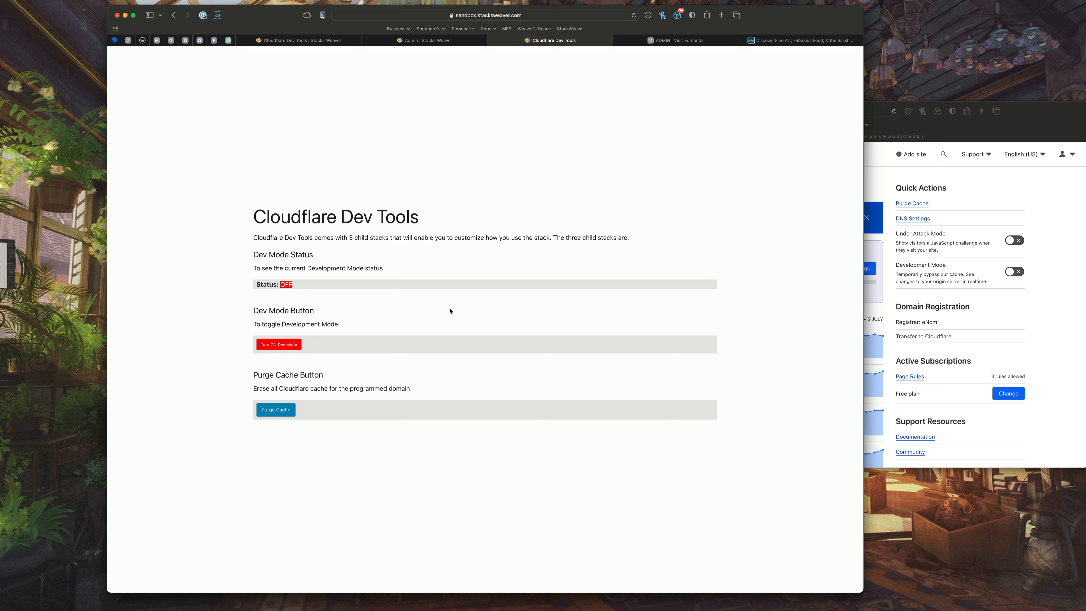
pyautogui.click(290, 347)
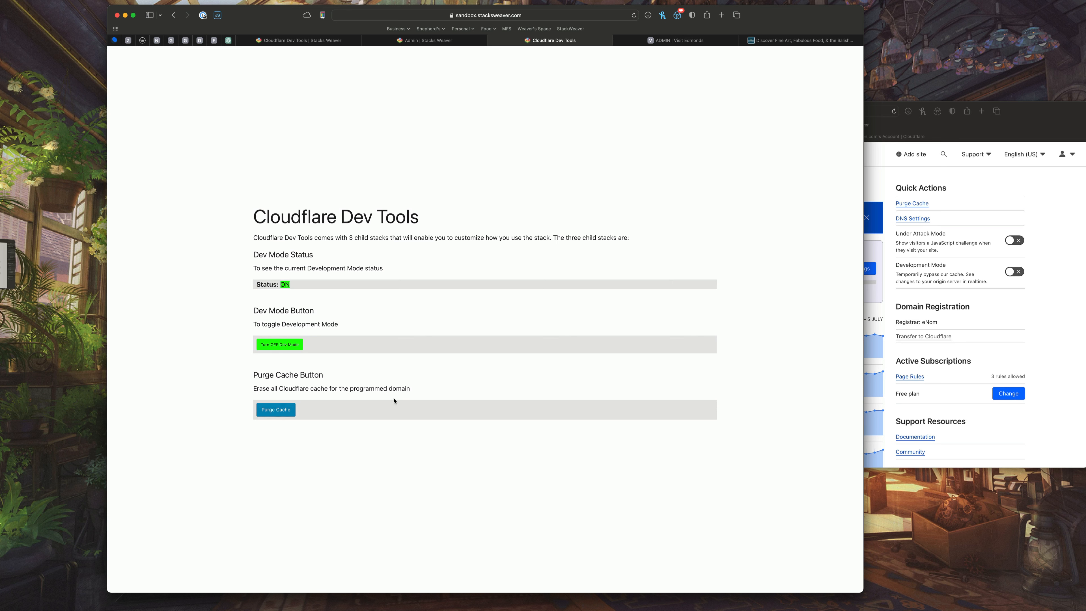
pyautogui.click(280, 345)
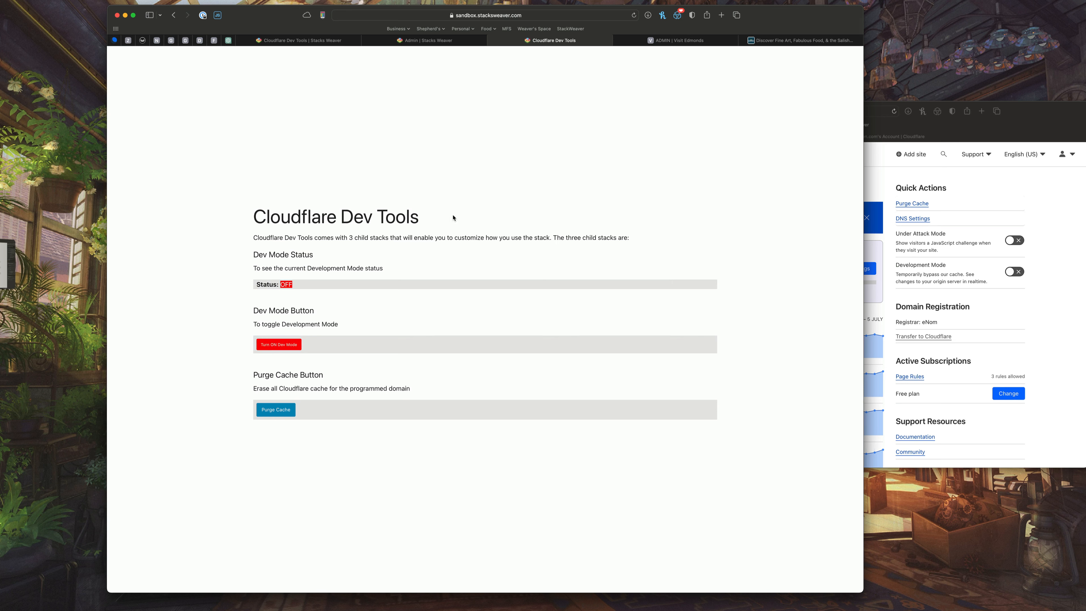
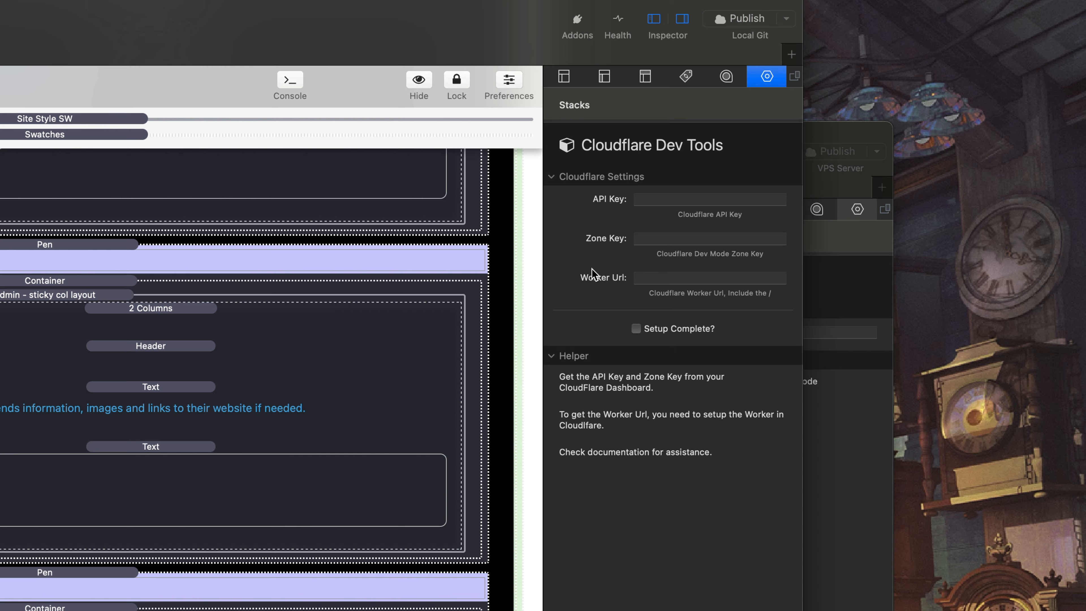
# Minimize the browser window with the sandbox page and move the Cloudflare dashboard window to the middle of the desktop
pyautogui.moveTo(165, 18); pyautogui.dragTo(103, 1)
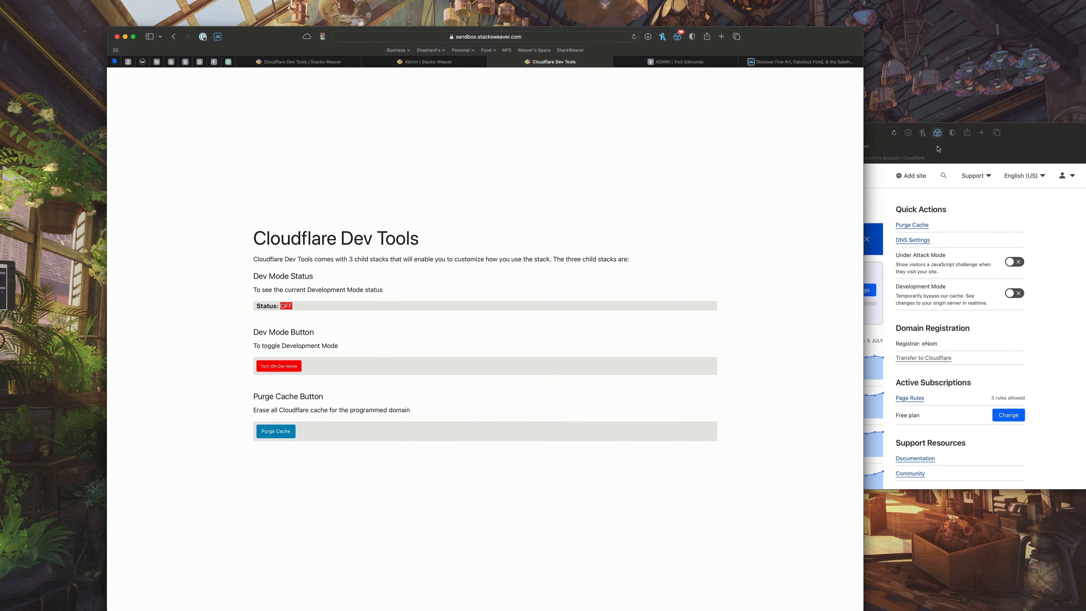
pyautogui.click(936, 190)
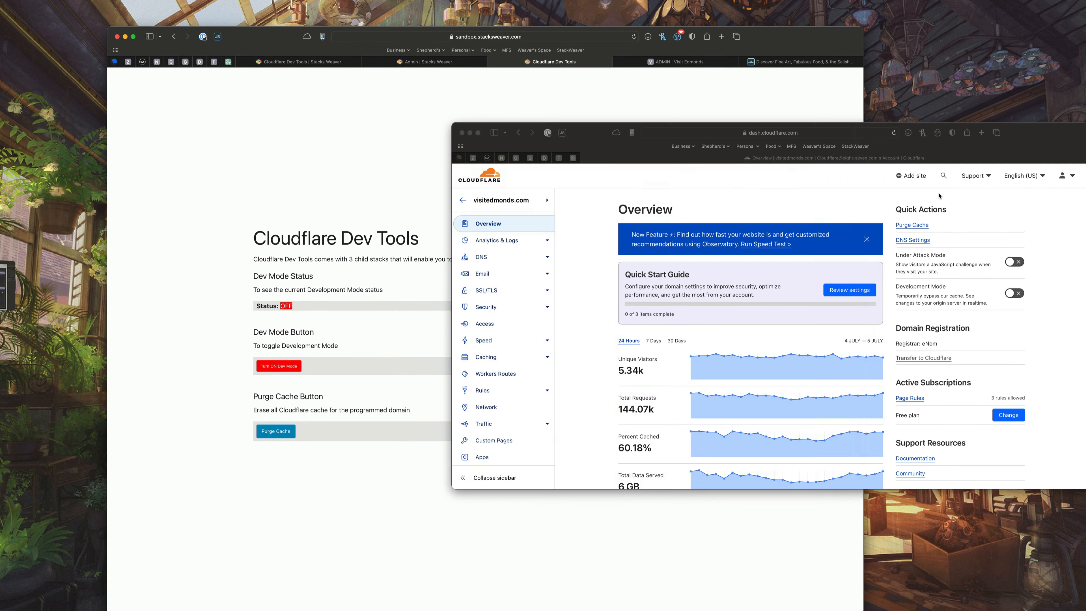
pyautogui.click(125, 36)
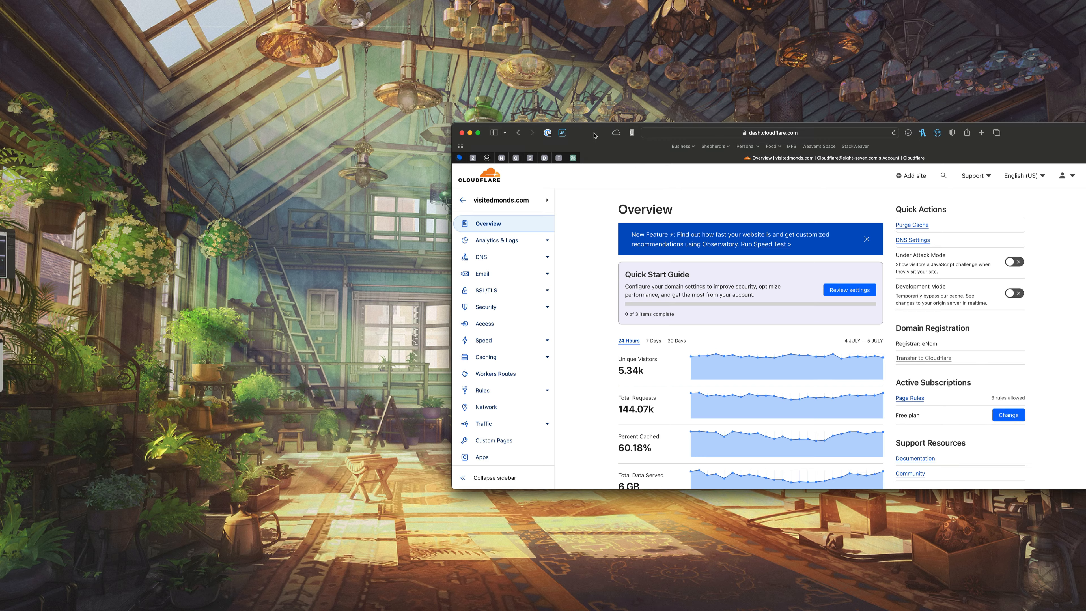
pyautogui.moveTo(594, 133); pyautogui.dragTo(309, 81)
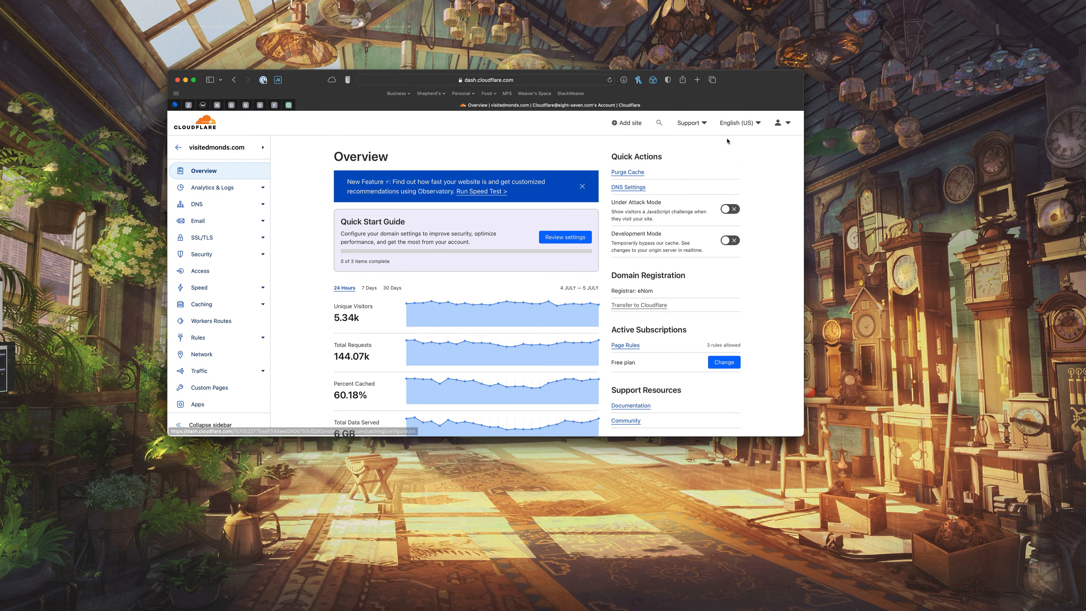
# Open the API Tokens page of the Cloudflare profile and capture a screenshot of the Test token's permissions
pyautogui.click(777, 123)
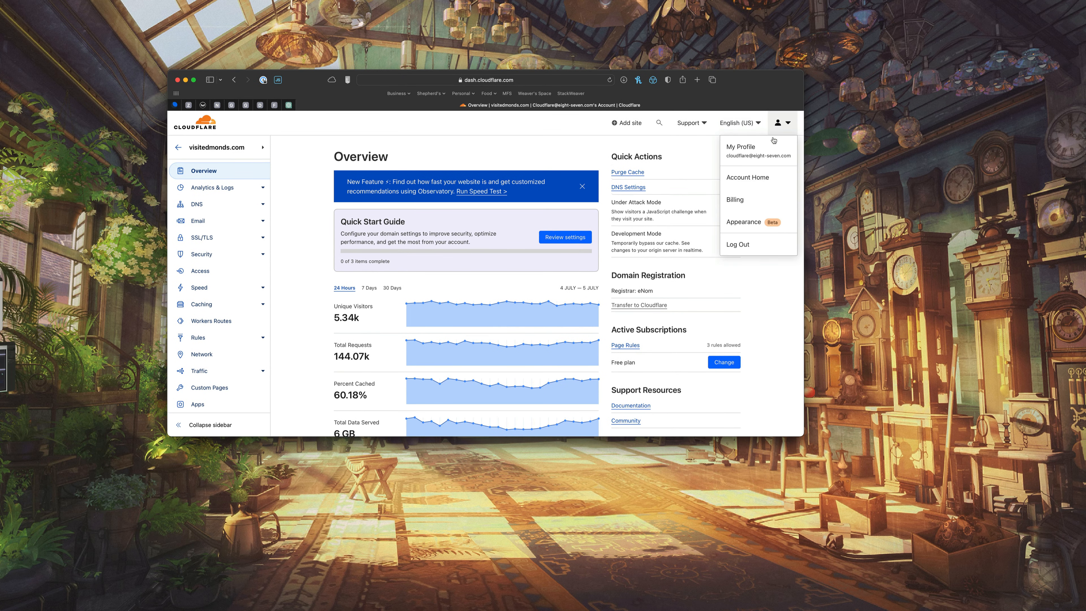
pyautogui.click(746, 154)
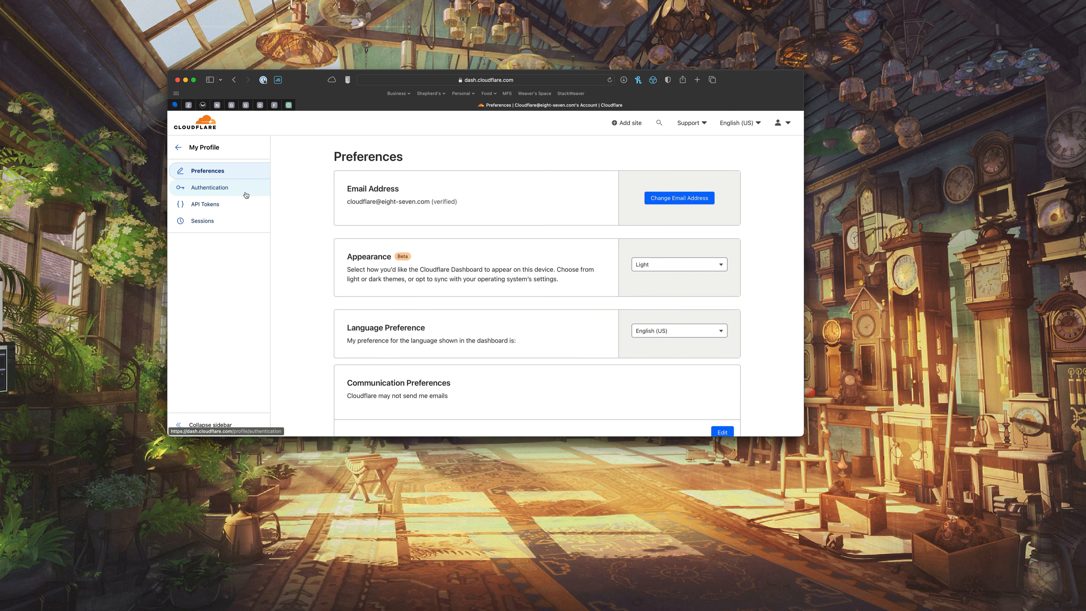
pyautogui.click(227, 206)
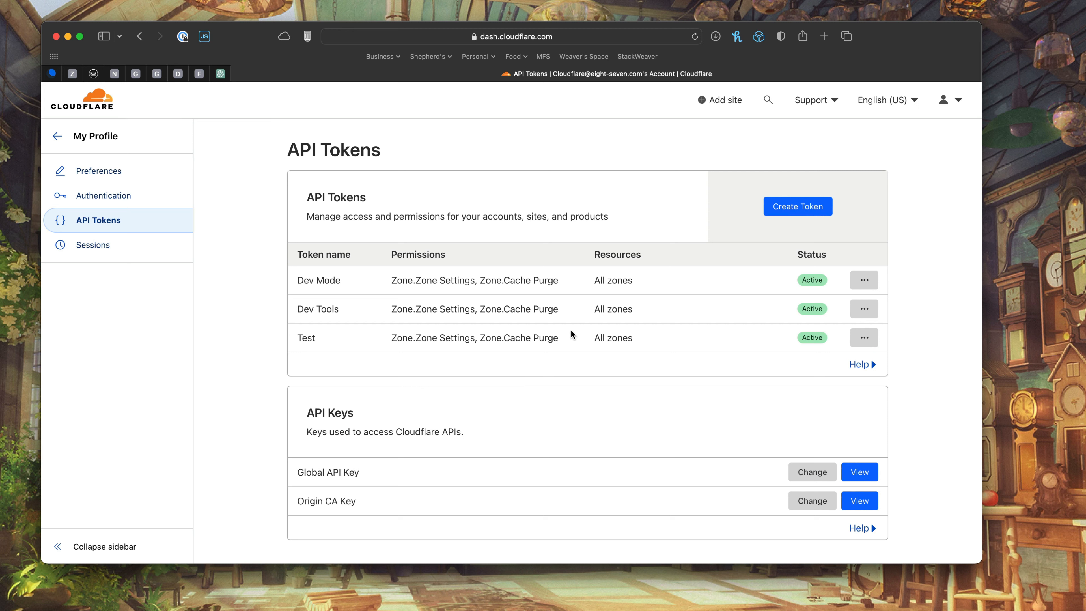
pyautogui.press('super+shift+4')
pyautogui.moveTo(376, 326); pyautogui.dragTo(575, 355)
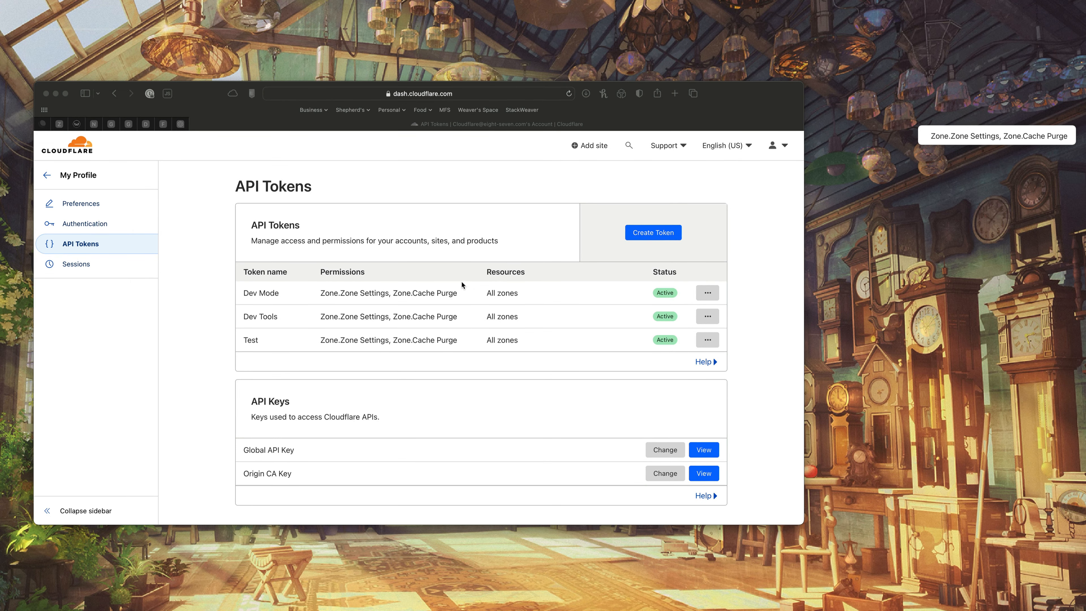
# Start a custom API token in the Cloudflare profile and name it StacksWeaver
pyautogui.click(662, 235)
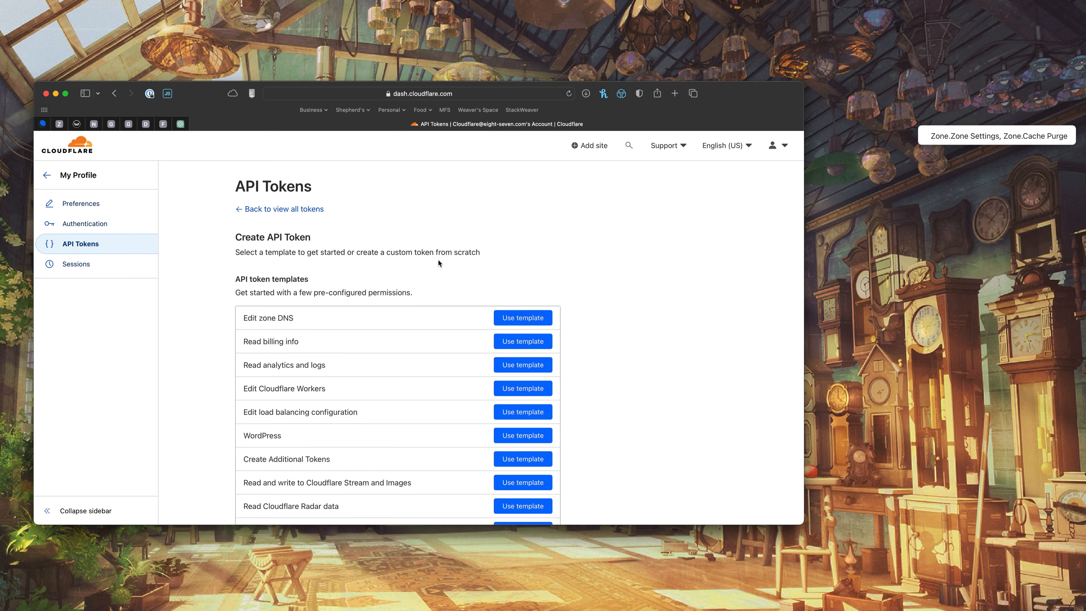
pyautogui.scroll(-5, 438, 262)
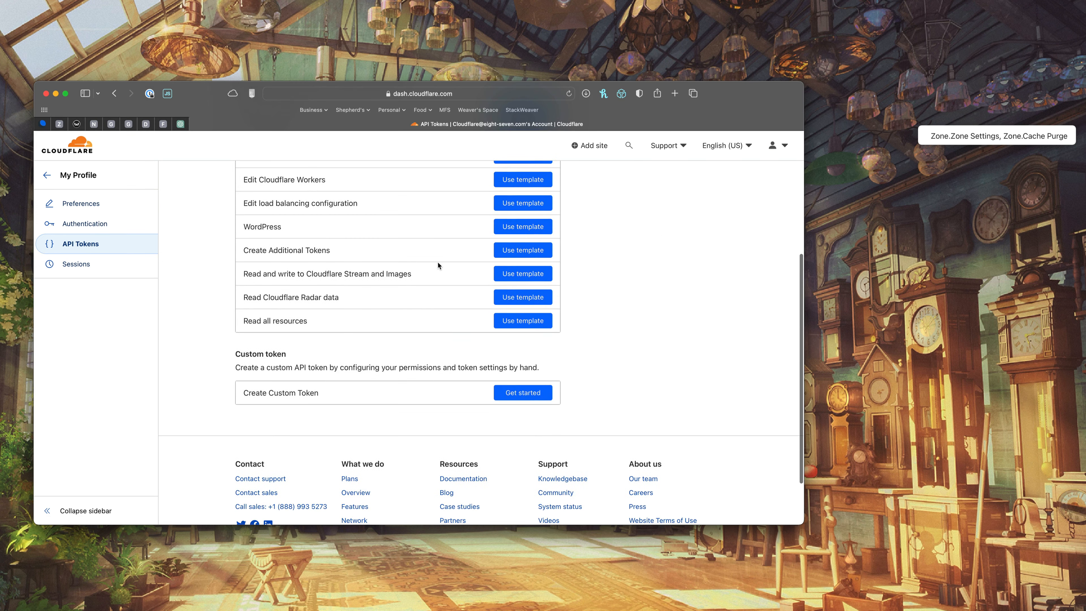
pyautogui.click(523, 393)
pyautogui.click(331, 289)
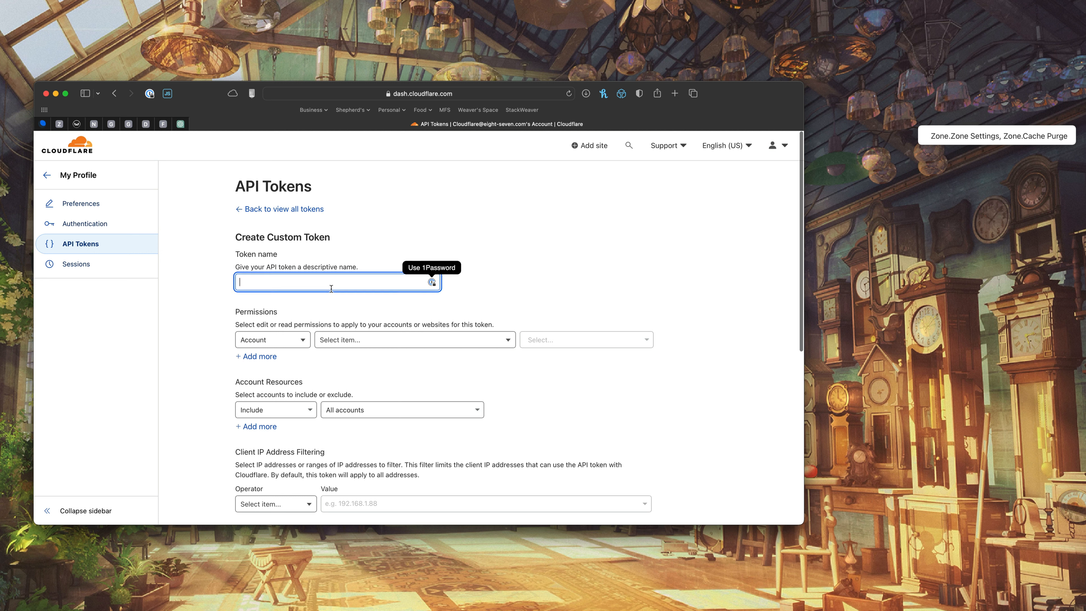
pyautogui.write('Stacjs')
pyautogui.press('BackSpace')
pyautogui.write('ks')
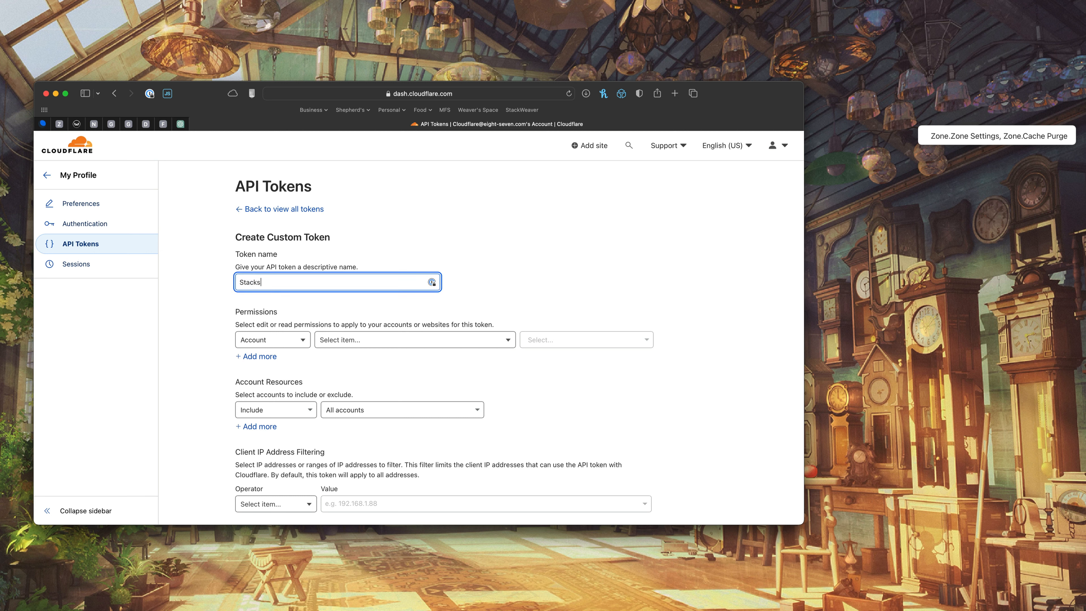
pyautogui.write('Weaver')
# Set the token's first permission to Zone, Zone Settings, Edit
pyautogui.click(279, 343)
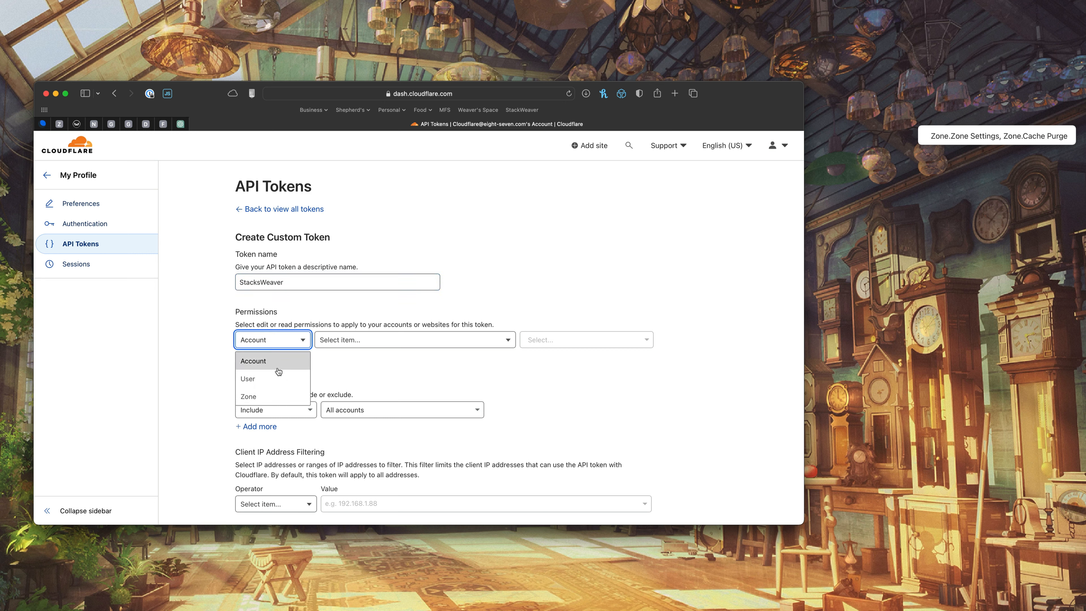
pyautogui.click(278, 396)
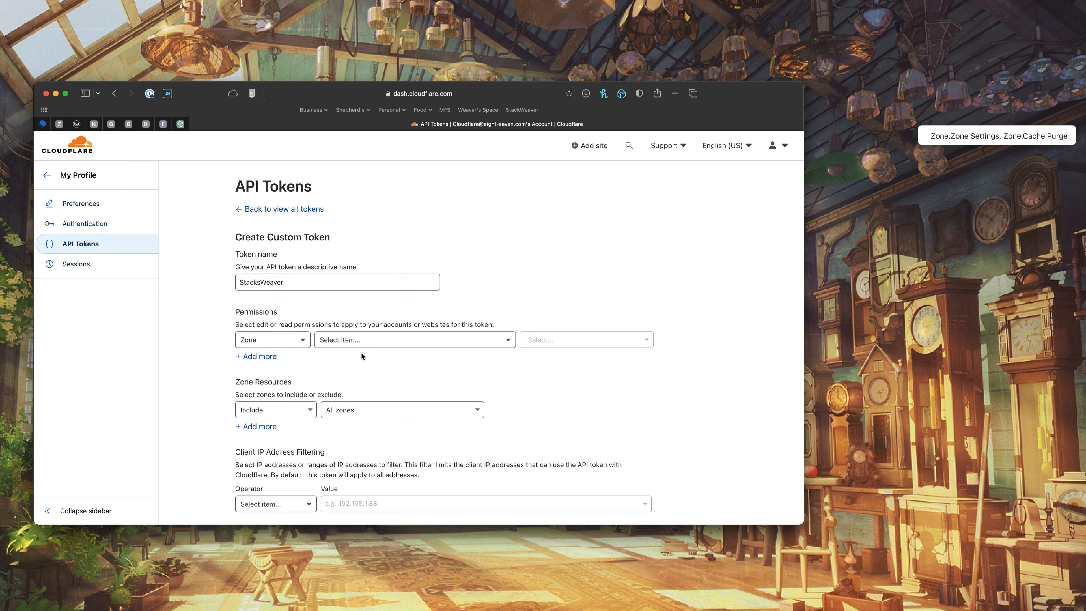
pyautogui.click(366, 341)
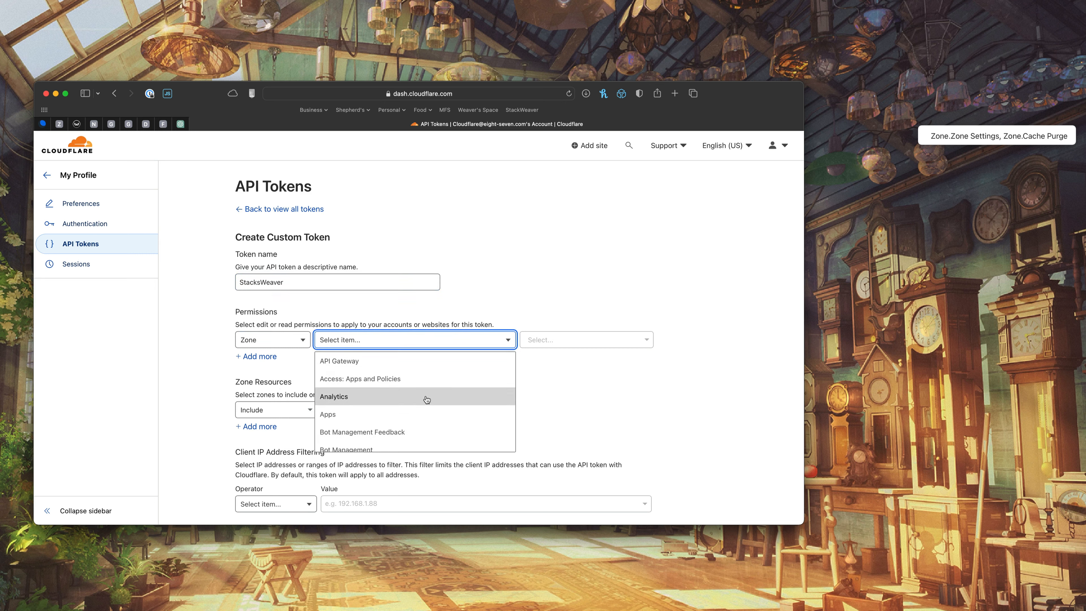
pyautogui.scroll(-5, 426, 399)
pyautogui.scroll(-15, 426, 400)
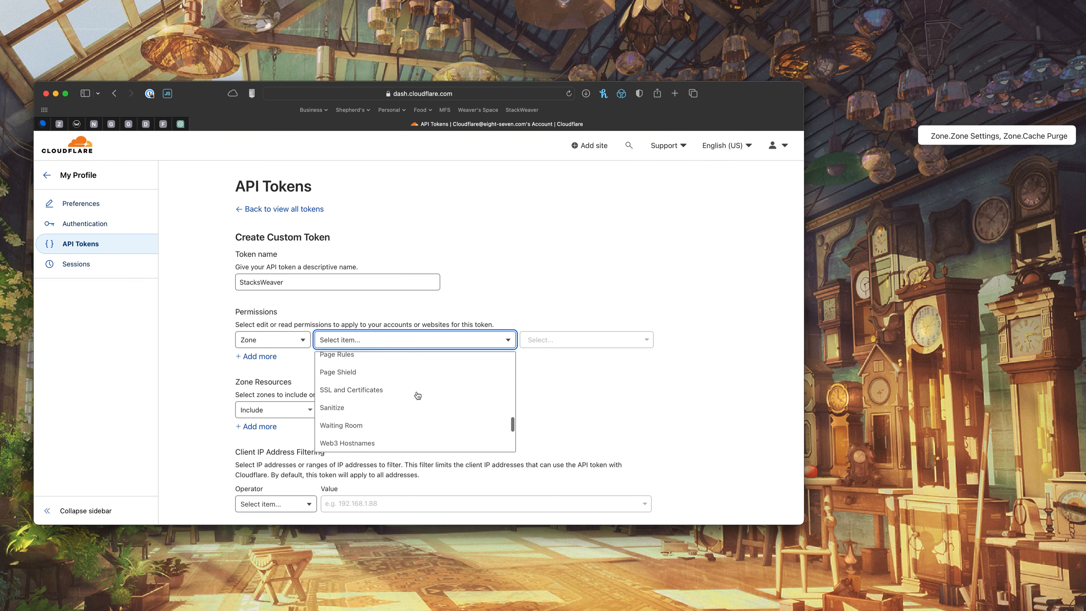
pyautogui.click(403, 436)
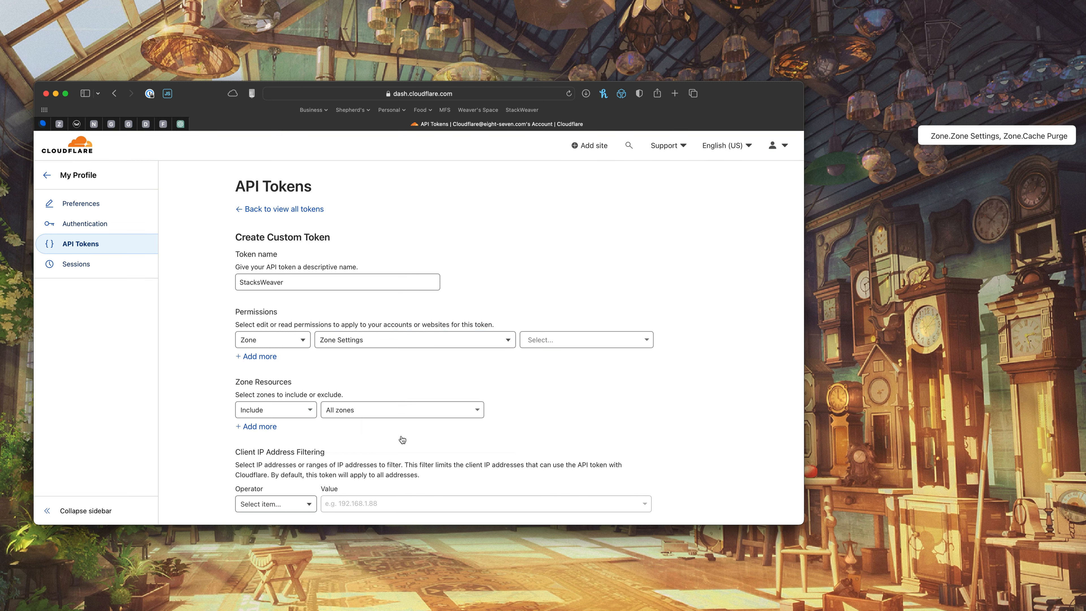
pyautogui.click(567, 339)
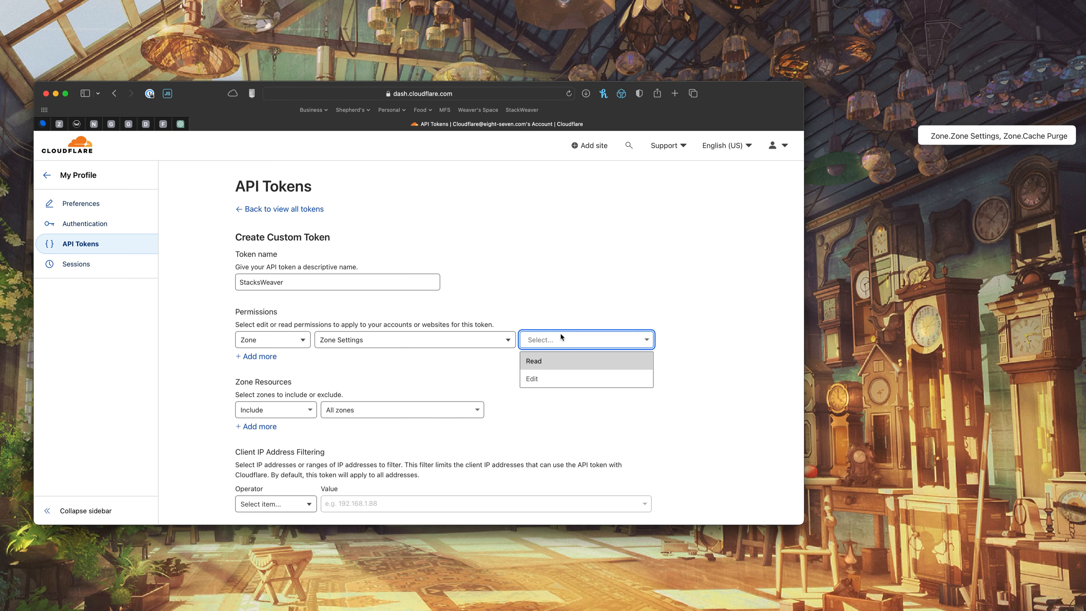
pyautogui.click(553, 379)
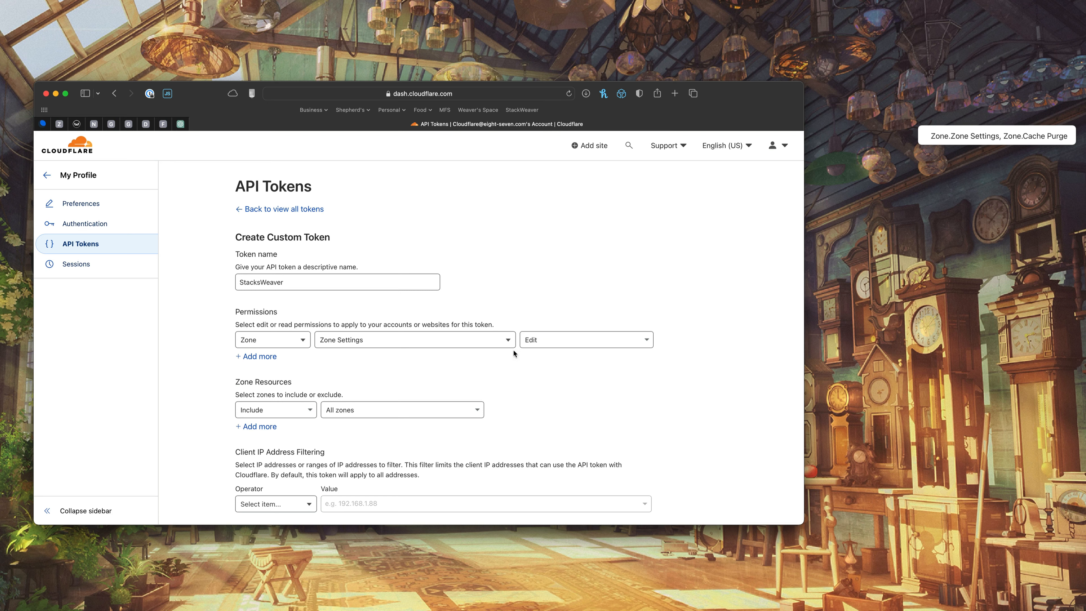
# Add a second permission to the token and set it to Zone, Cache Purge, Purge
pyautogui.click(275, 358)
pyautogui.click(274, 361)
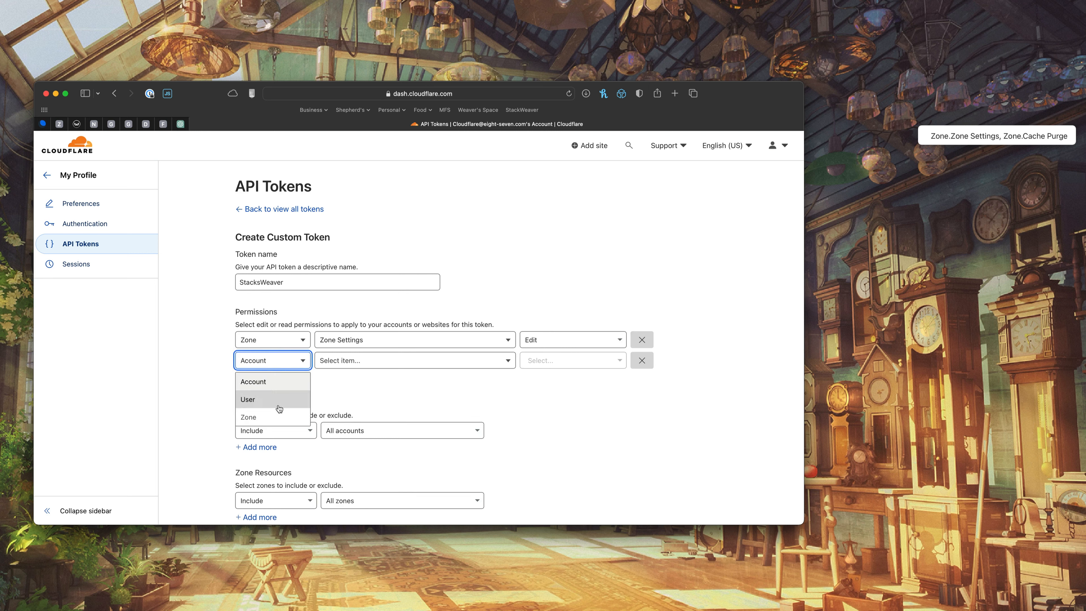
pyautogui.click(277, 417)
pyautogui.click(385, 361)
pyautogui.scroll(-3, 377, 391)
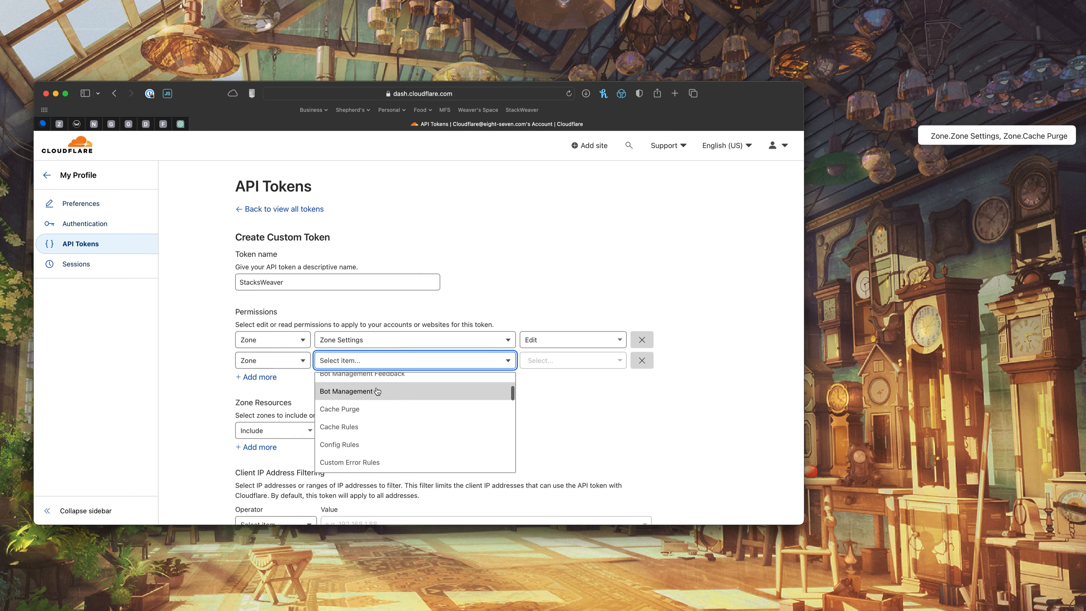
pyautogui.click(376, 408)
pyautogui.click(587, 366)
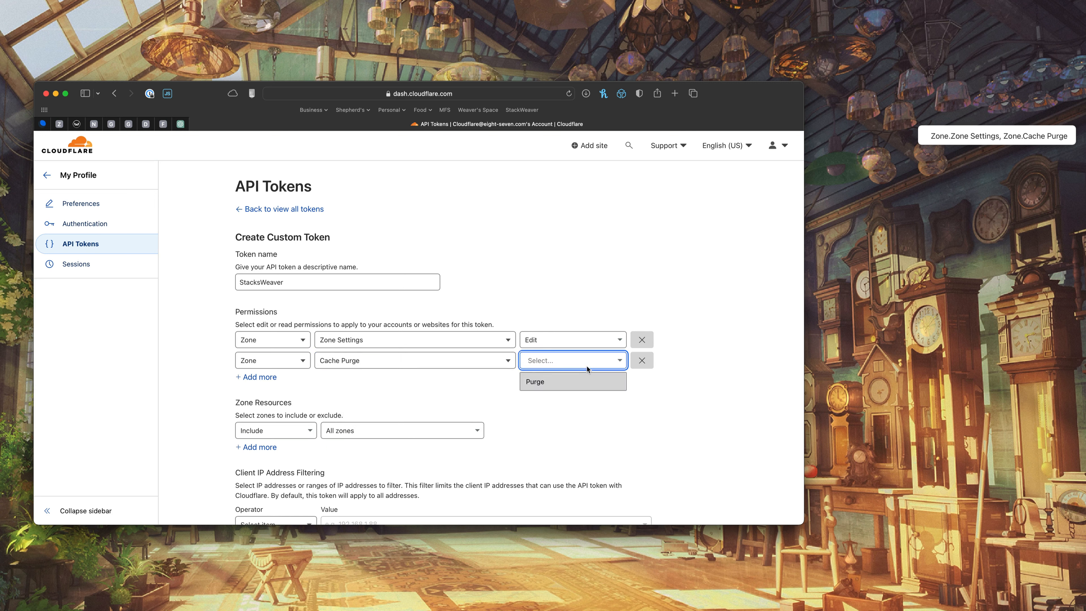
pyautogui.click(579, 381)
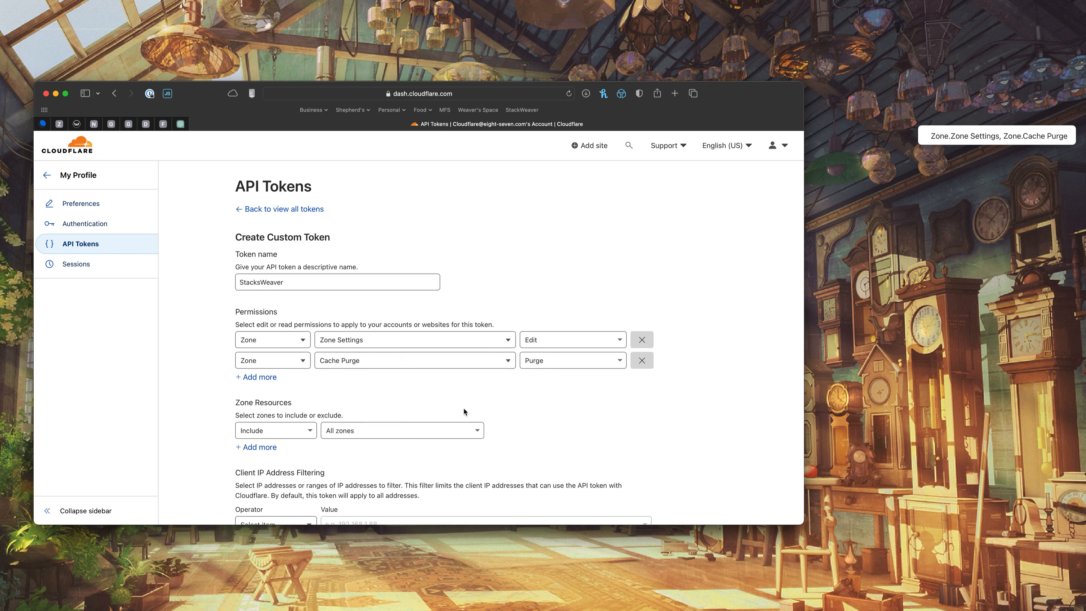
# Continue to the StacksWeaver token summary and create the token for all zones
pyautogui.scroll(-2, 463, 408)
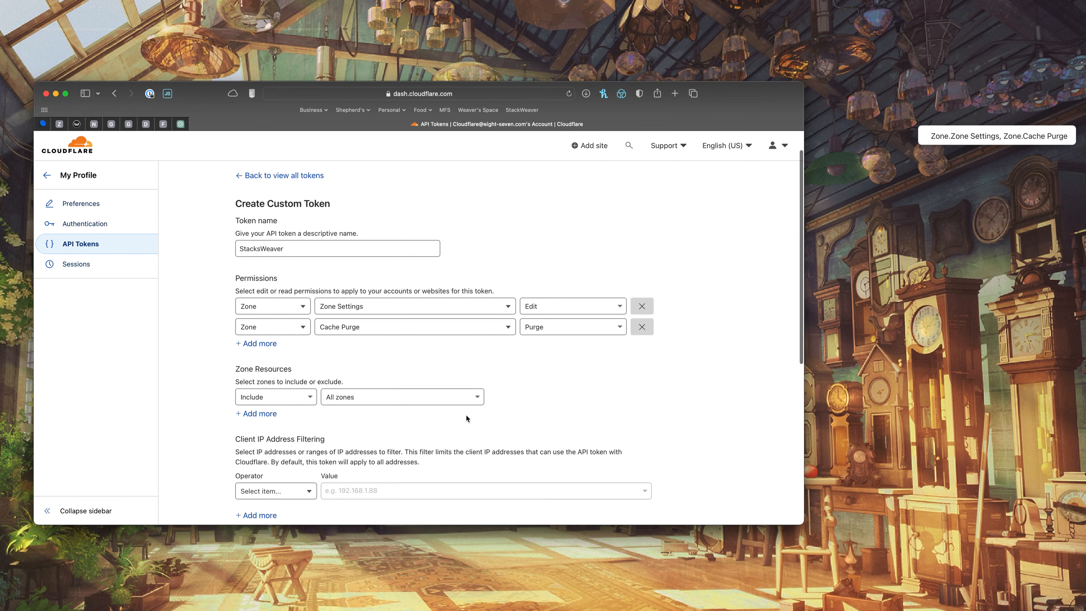
pyautogui.scroll(-10, 470, 417)
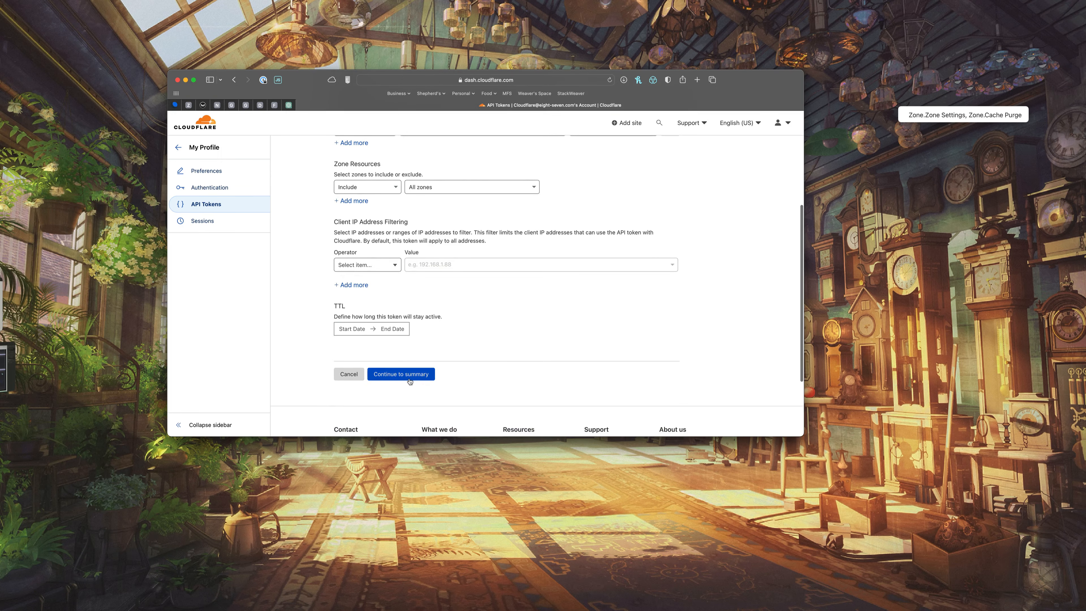
pyautogui.click(410, 379)
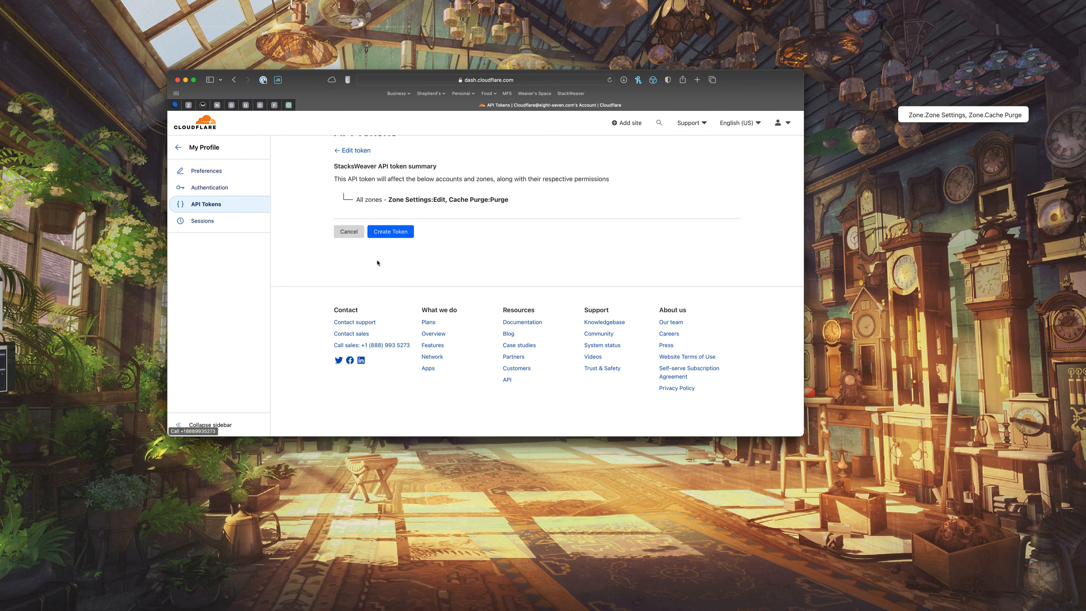
pyautogui.click(397, 230)
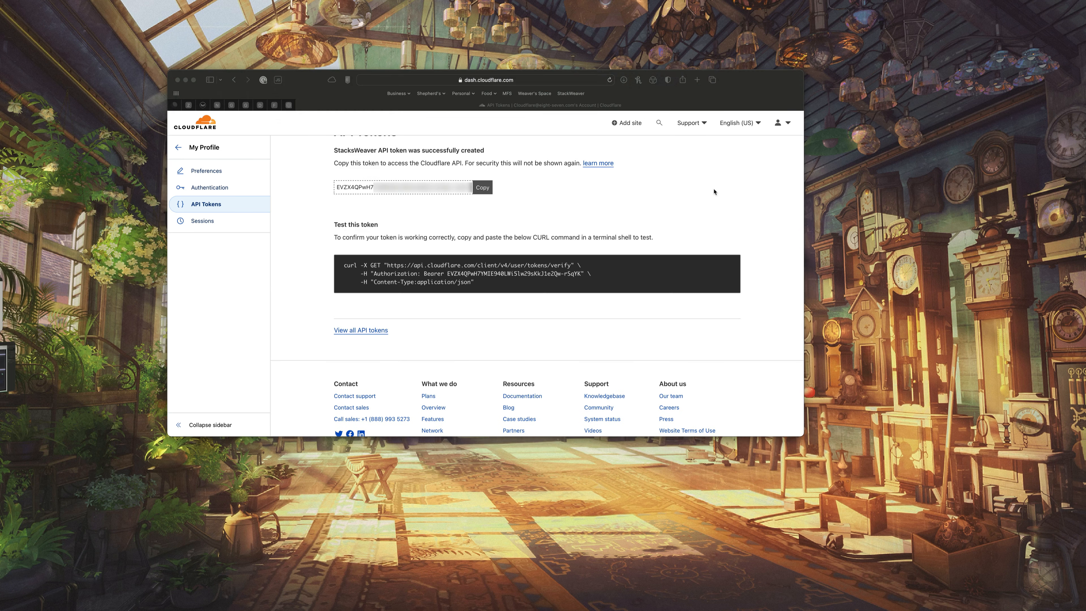
# Switch to the StacksWeaver Pro project and paste the new API token into the Cloudflare Dev Tools stack's API Key setting
pyautogui.press('super+Tab')
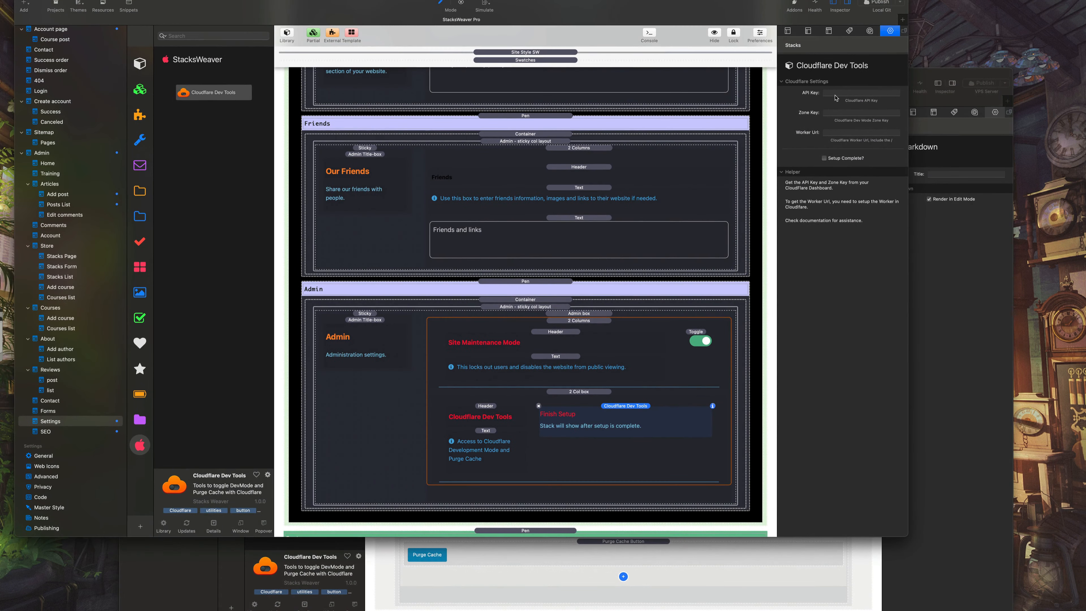
pyautogui.click(836, 93)
pyautogui.press('super+v')
pyautogui.press('Tab')
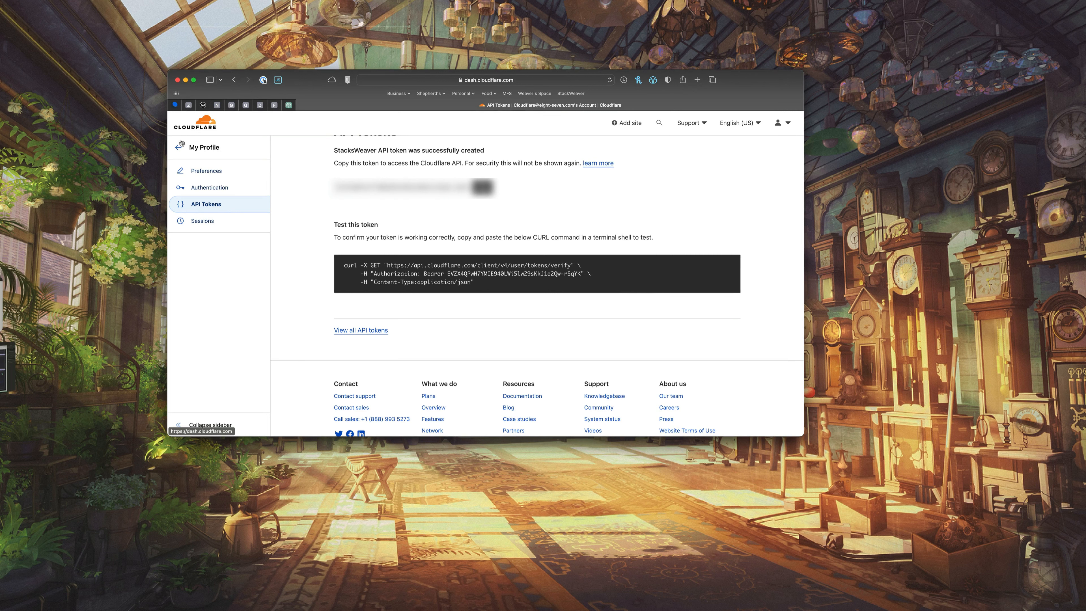
# Return to the Cloudflare dashboard, open the stacksweaver.com overview and copy its Zone ID
pyautogui.click(190, 124)
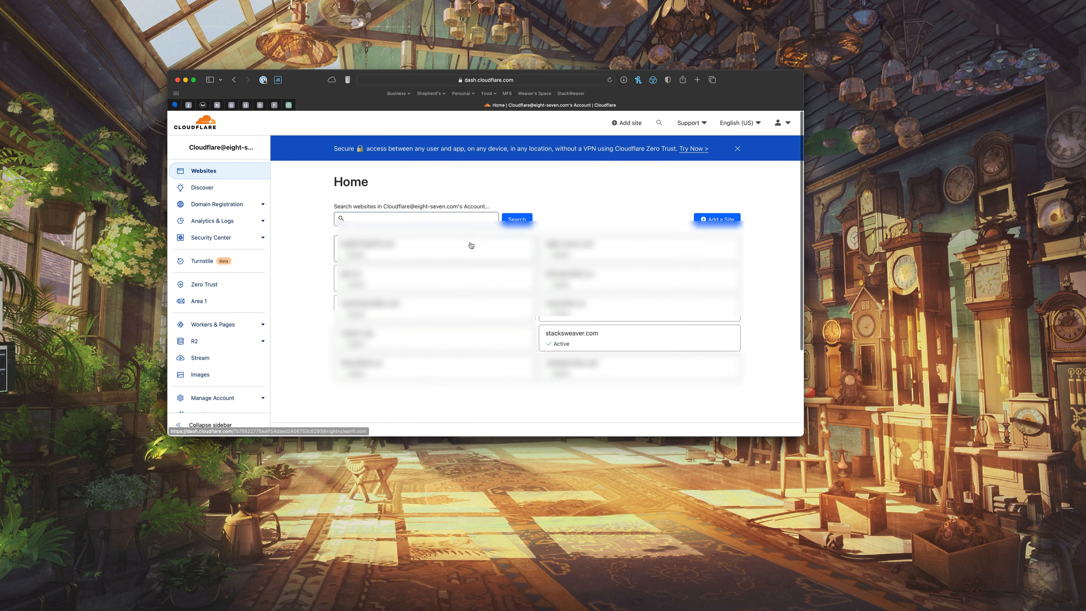
pyautogui.click(599, 343)
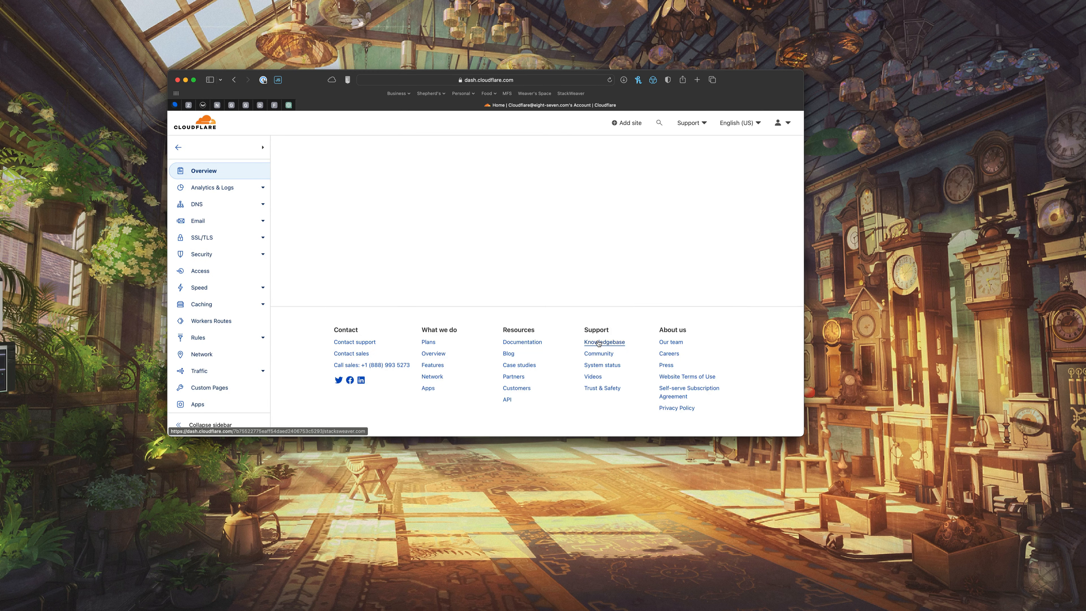
pyautogui.scroll(-3, 666, 357)
pyautogui.scroll(-2, 666, 357)
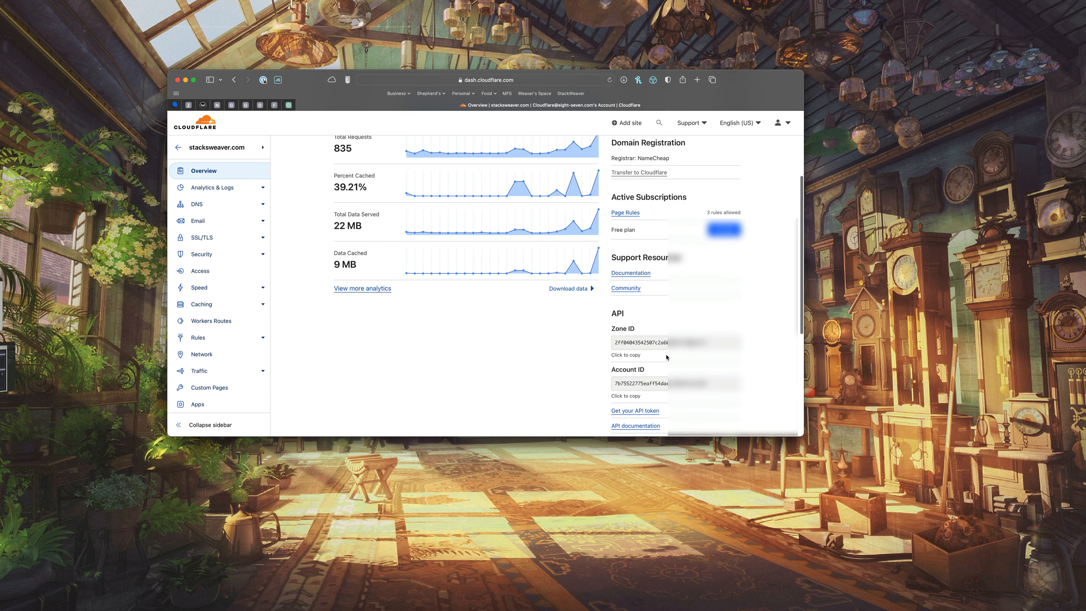
pyautogui.moveTo(708, 344); pyautogui.dragTo(609, 342)
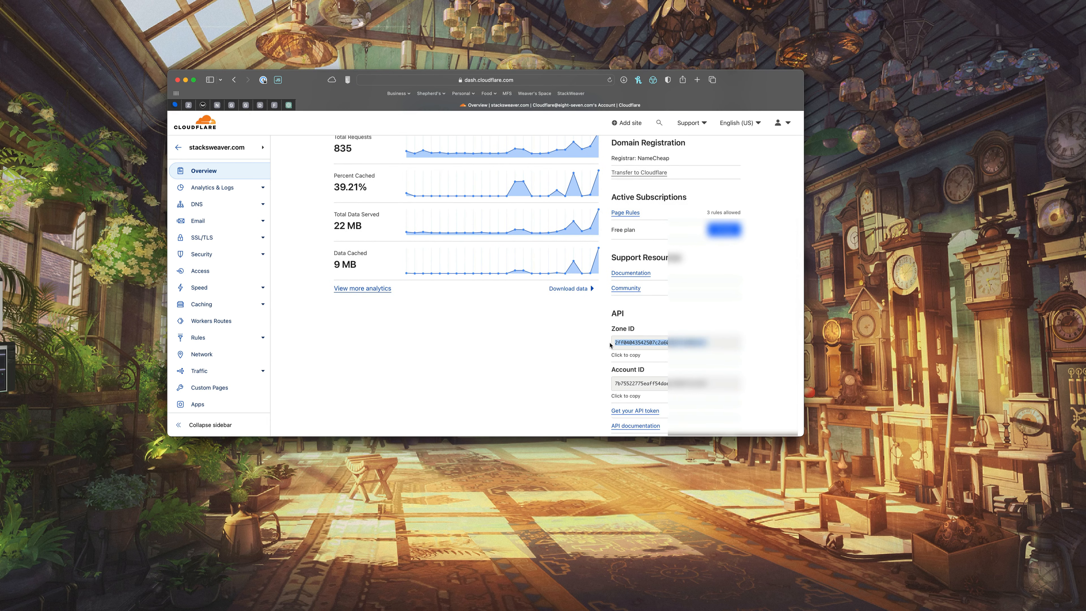
# Switch back to the StacksWeaver Pro project, paste the Zone ID as the stack's Zone Key and select the Worker Url field
pyautogui.click(7, 365)
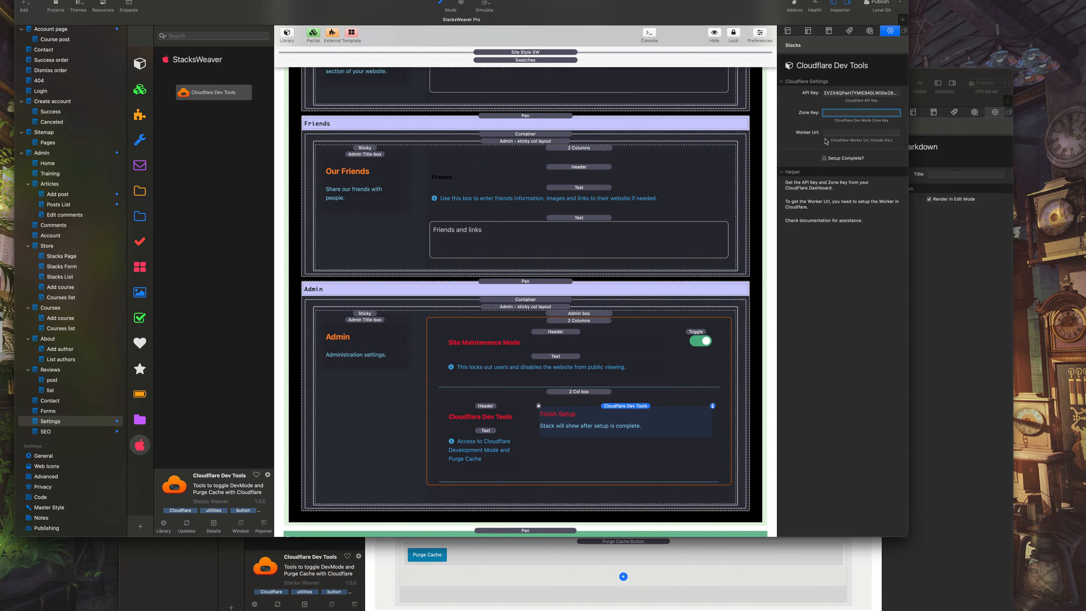
pyautogui.press('super+v')
pyautogui.click(833, 133)
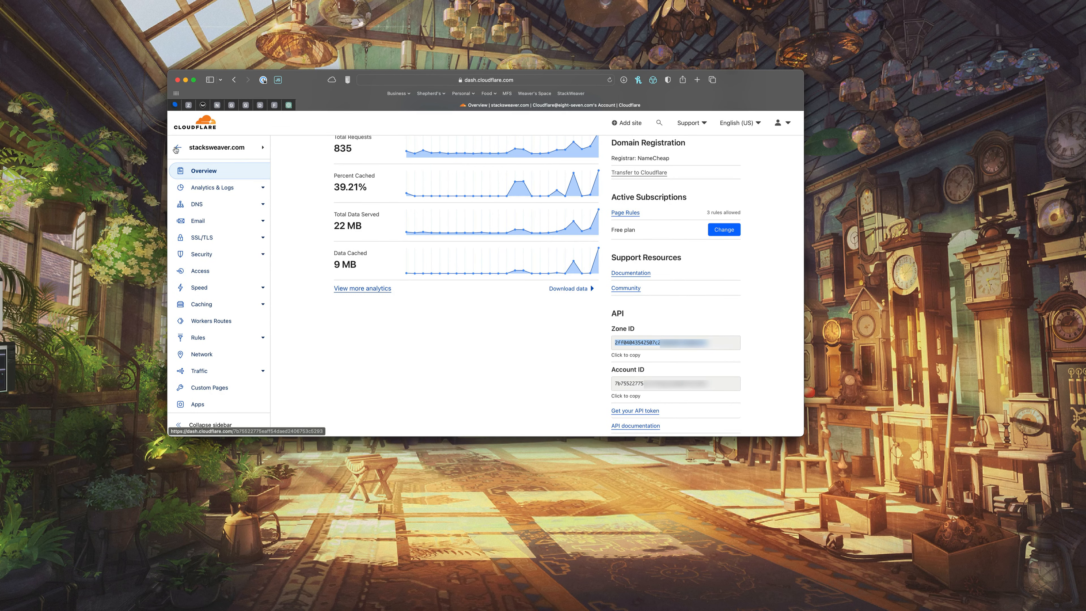
# Open Workers & Pages in the Cloudflare dashboard and start a new application as a "Hello World" Worker
pyautogui.click(183, 130)
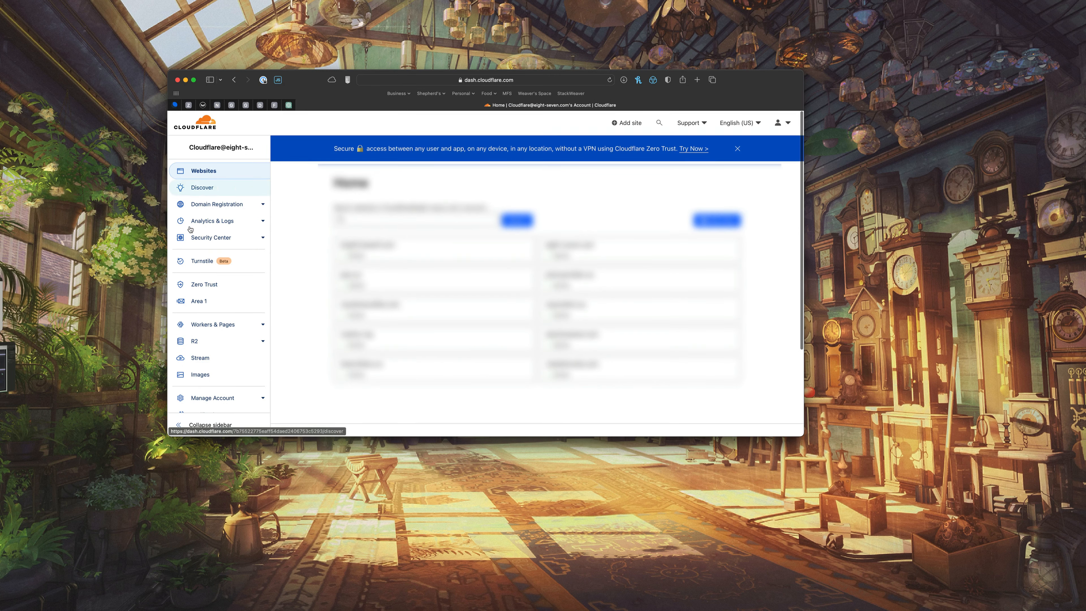
pyautogui.click(205, 327)
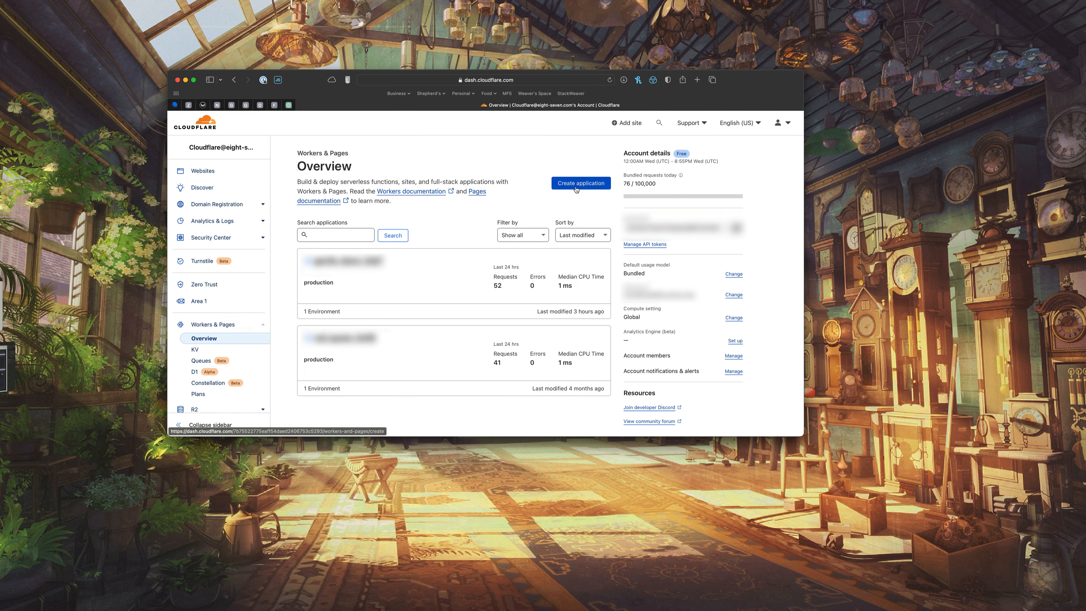
pyautogui.click(577, 187)
pyautogui.scroll(-5, 545, 255)
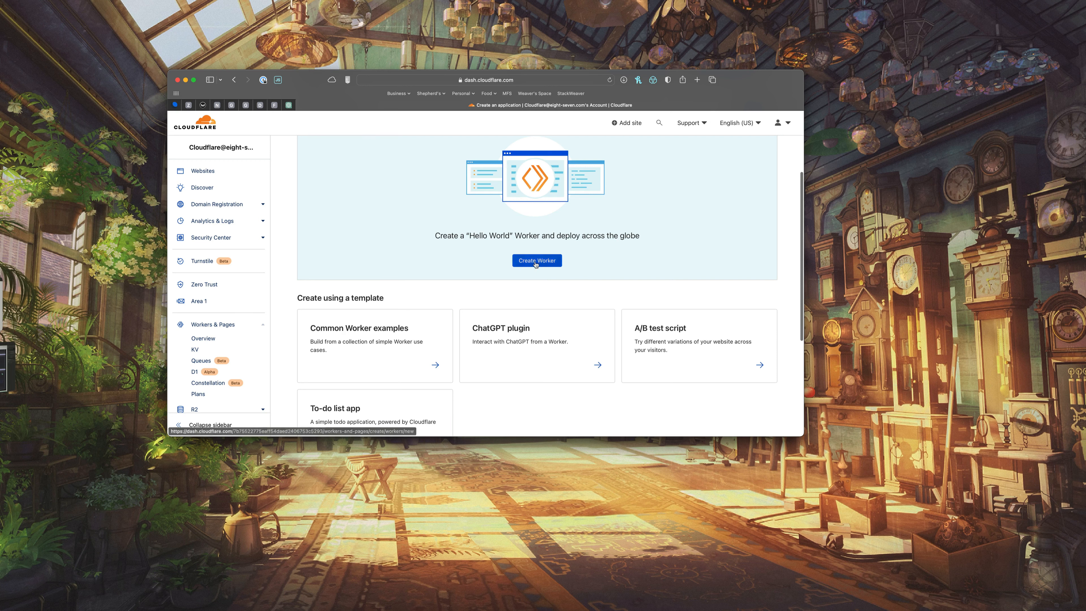
pyautogui.click(535, 261)
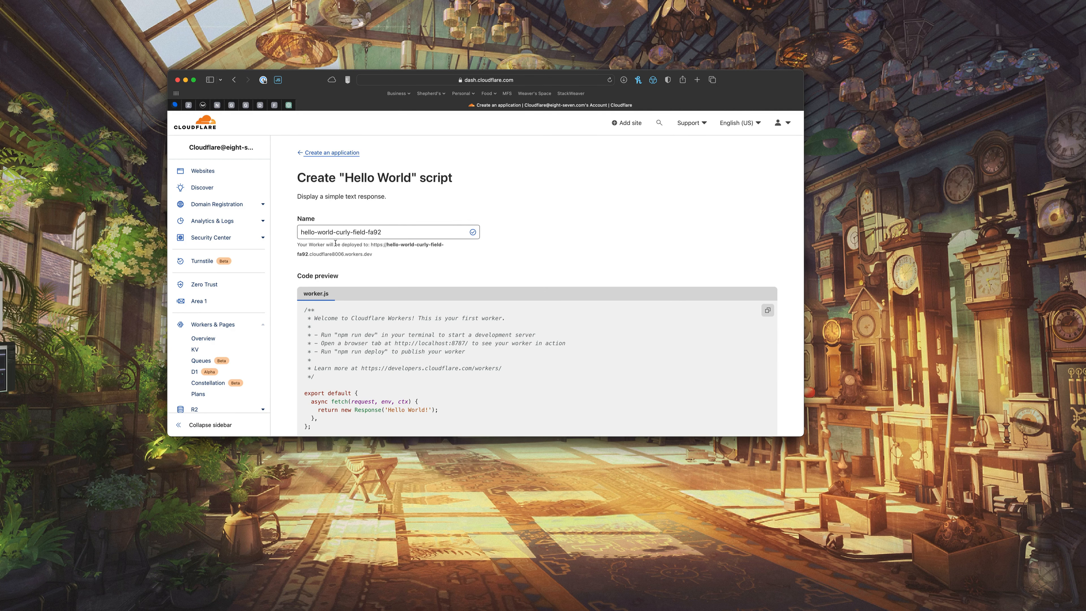
# Name the Worker this-is-a-test-curly-field-fa92 and deploy it
pyautogui.click(334, 233)
pyautogui.moveTo(335, 233); pyautogui.dragTo(296, 226)
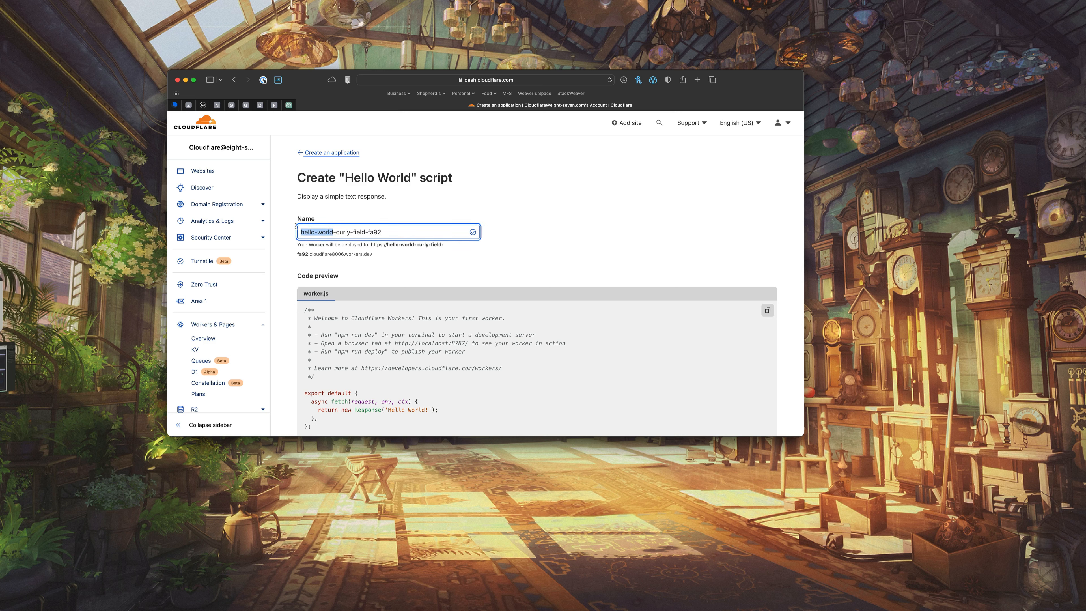
pyautogui.write('this')
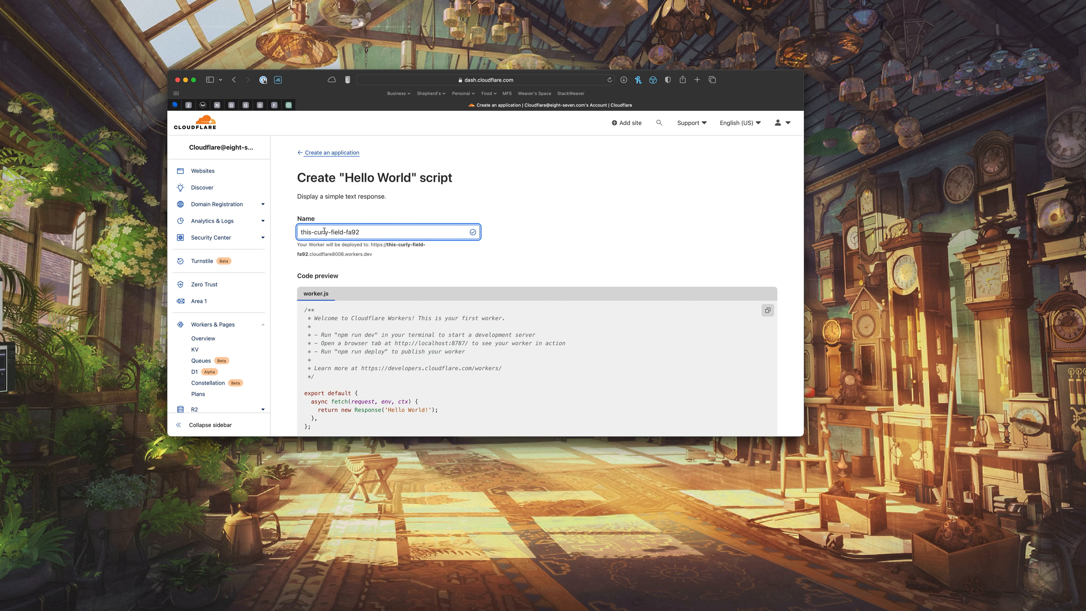
pyautogui.write('-is-a-test')
pyautogui.scroll(-5, 467, 269)
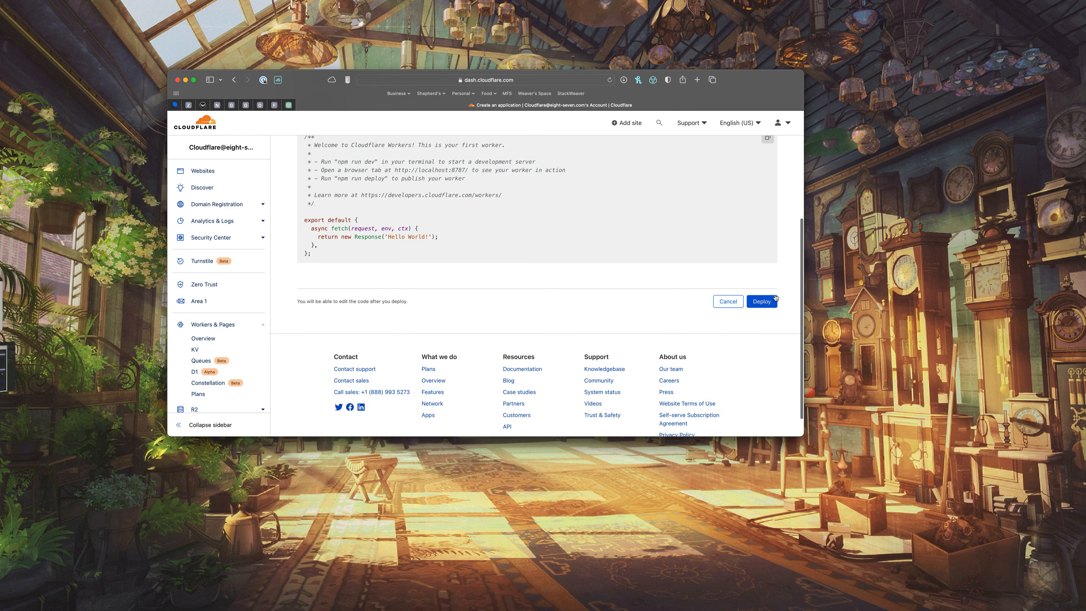
pyautogui.click(771, 305)
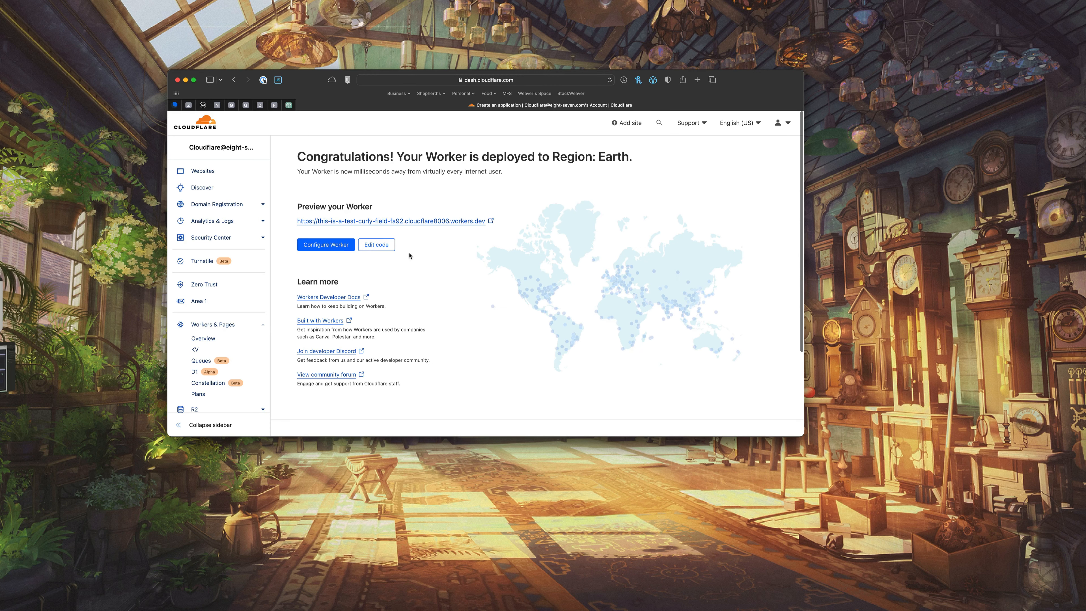
# Open the deployed Worker's configuration, copy its workers.dev address, and paste it into the stack's Worker Url in the StacksWeaver Pro project
pyautogui.click(337, 245)
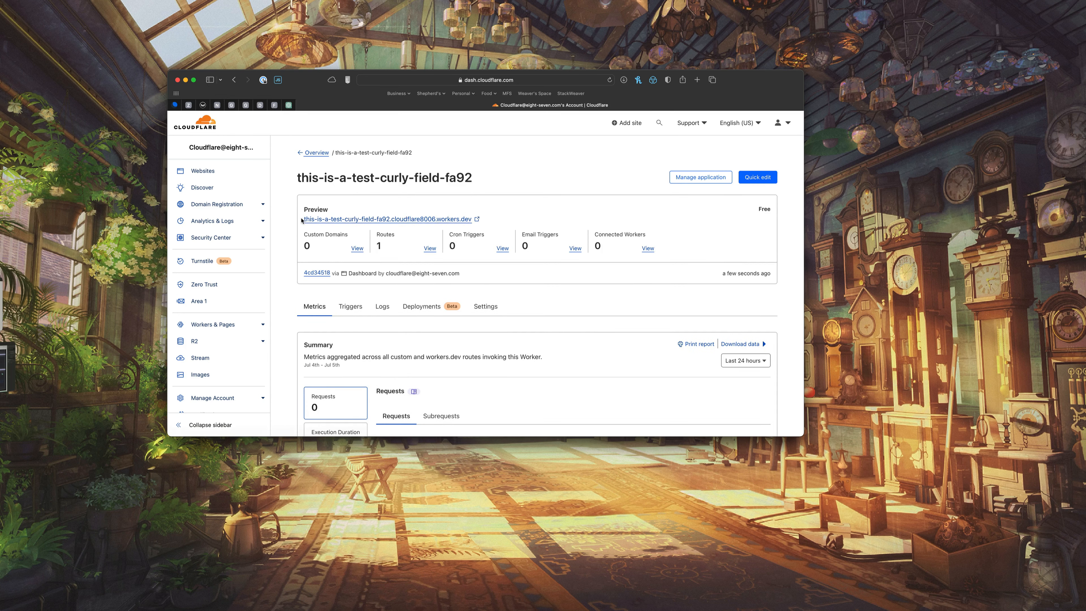
pyautogui.moveTo(305, 219); pyautogui.dragTo(477, 217)
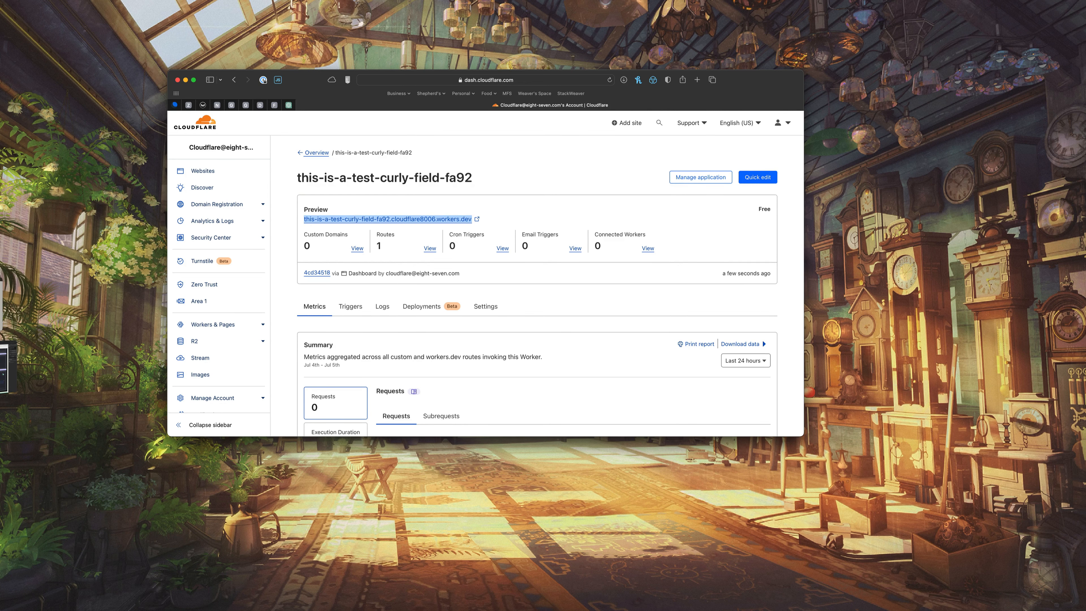
pyautogui.click(6, 369)
pyautogui.press('super+v')
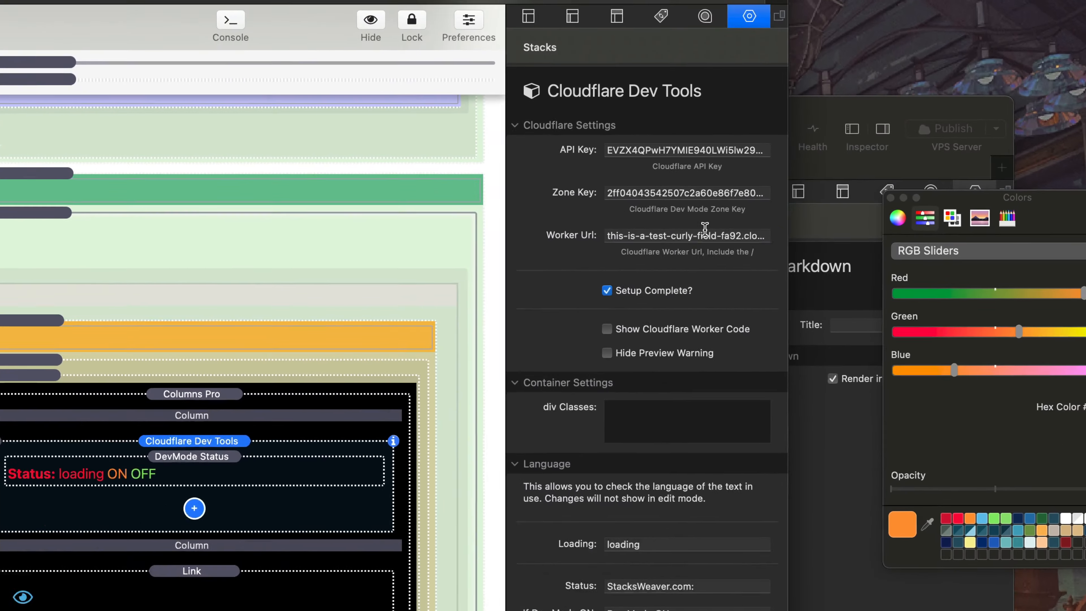
pyautogui.moveTo(869, 132); pyautogui.dragTo(964, 126)
pyautogui.moveTo(903, 227); pyautogui.dragTo(412, 245)
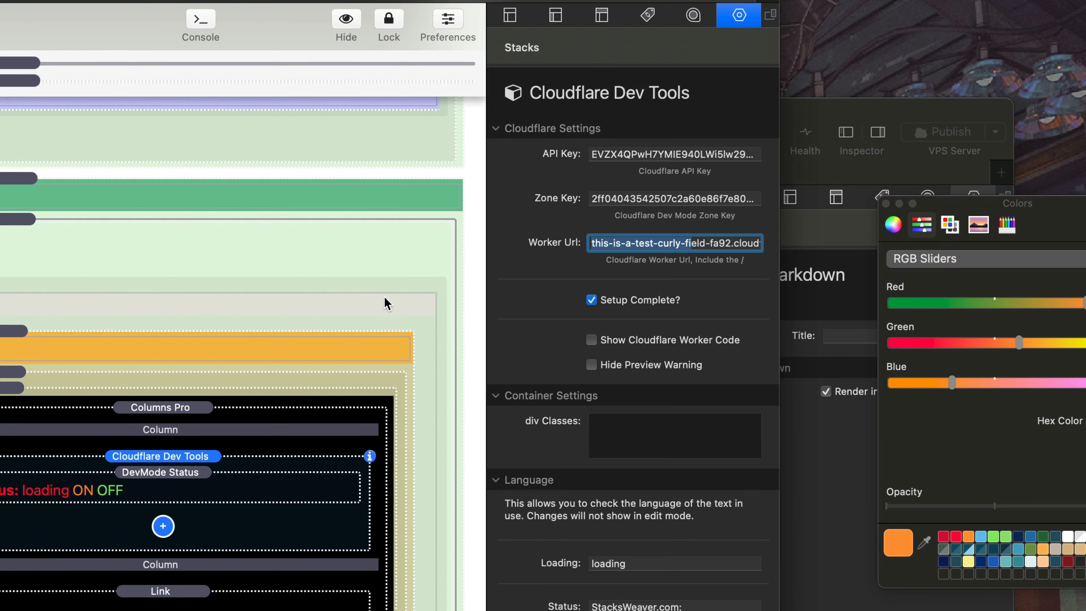
pyautogui.press('super+a')
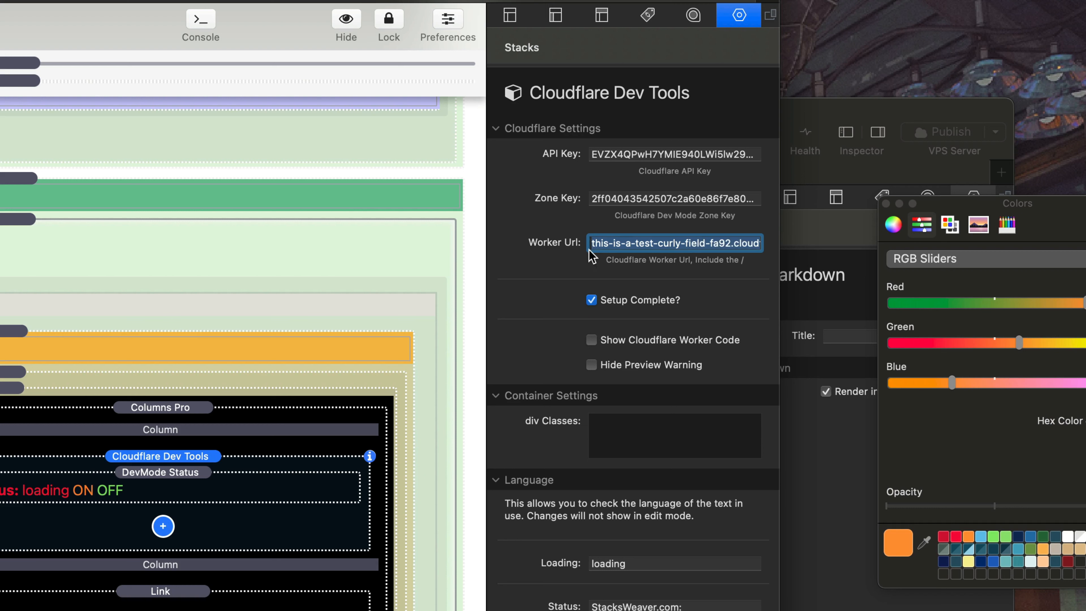
pyautogui.click(592, 243)
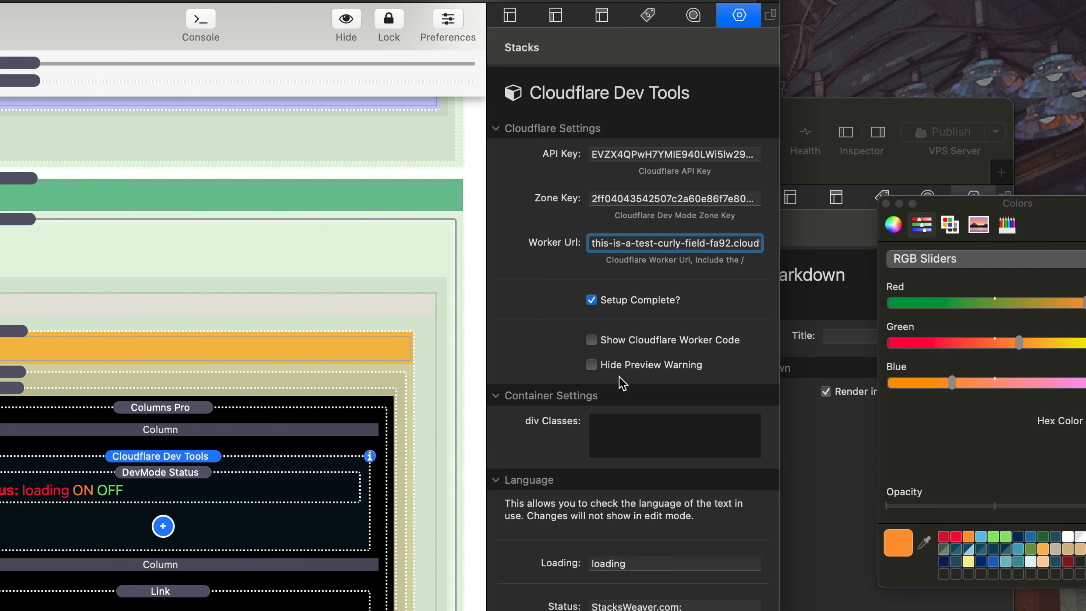
pyautogui.write('httpd')
pyautogui.press('BackSpace')
pyautogui.write('s://')
pyautogui.press('super+Right')
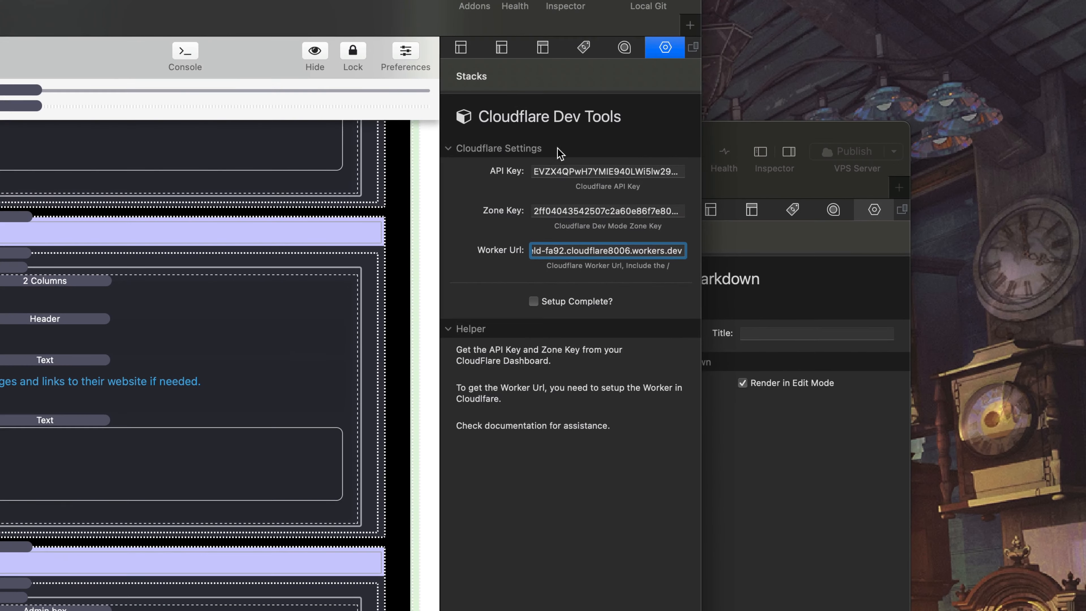
# Enable Setup Complete and Show Cloudflare Worker Code for the Cloudflare Dev Tools stack, and preview the page
pyautogui.click(534, 302)
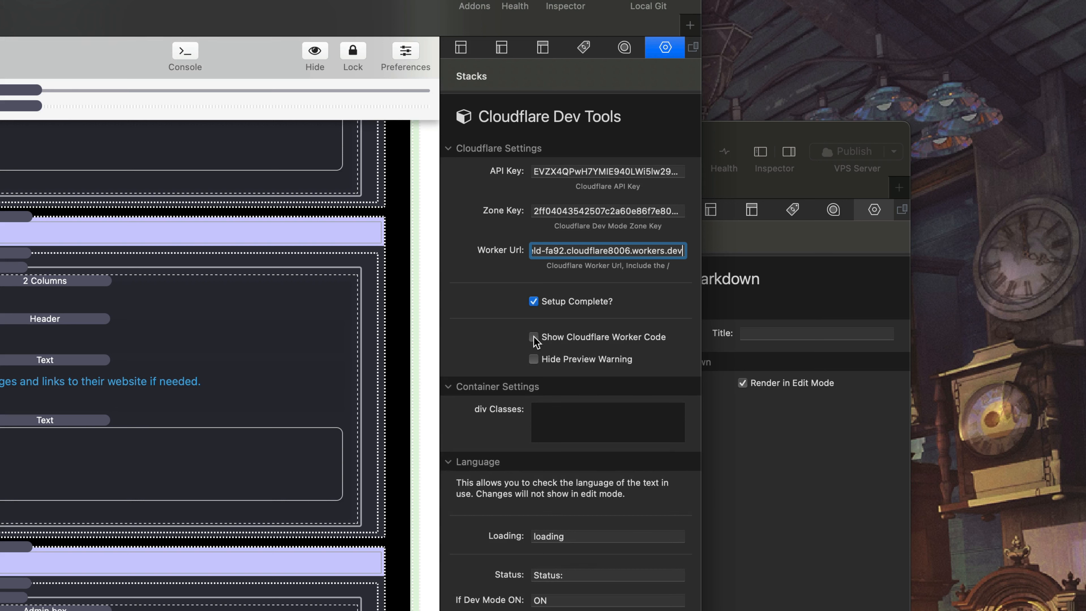
pyautogui.click(534, 337)
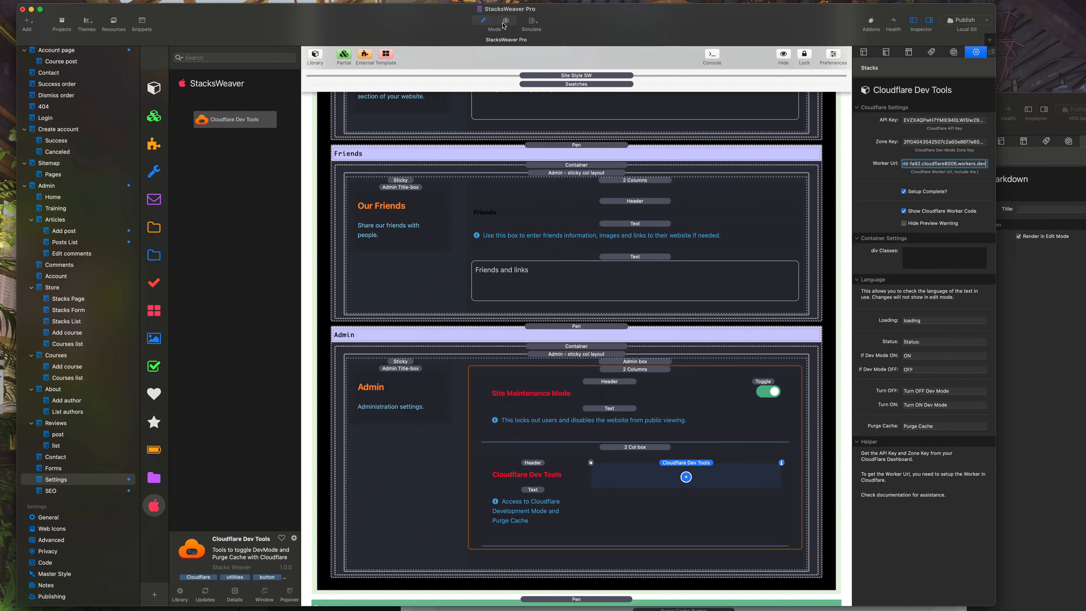
pyautogui.click(504, 25)
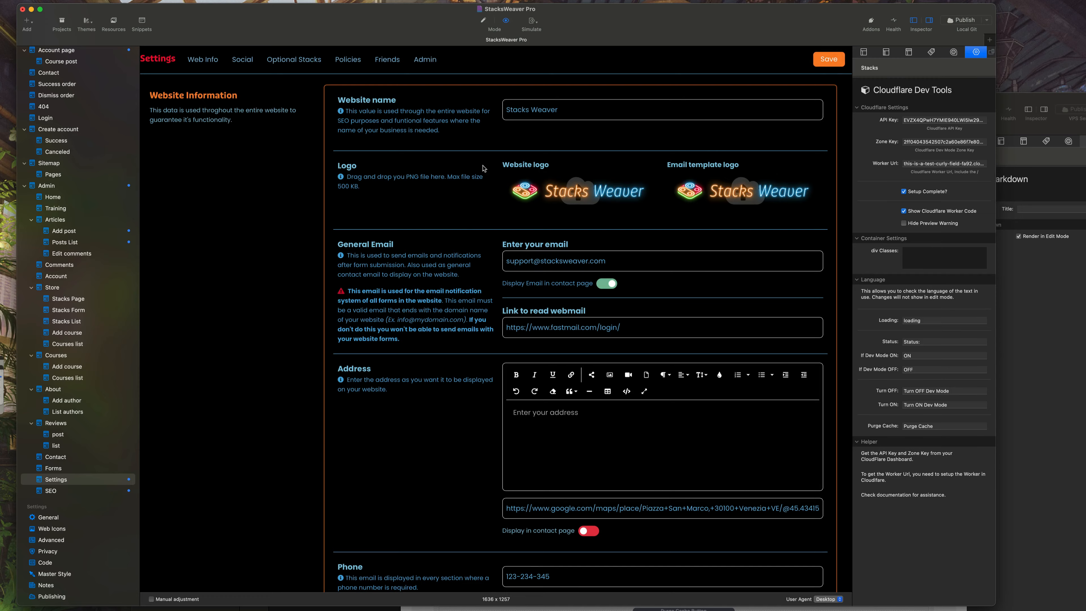
# Copy the entire generated Worker code from the Cloudflare Dev Tools box in the Admin section of the previewed page
pyautogui.scroll(-20, 484, 168)
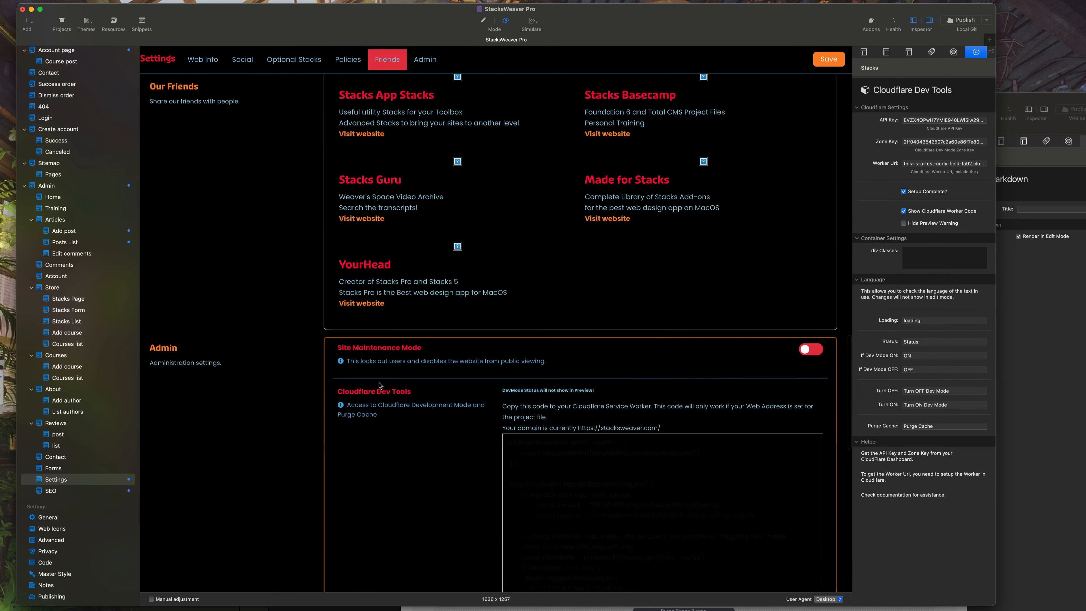
pyautogui.scroll(-8, 379, 385)
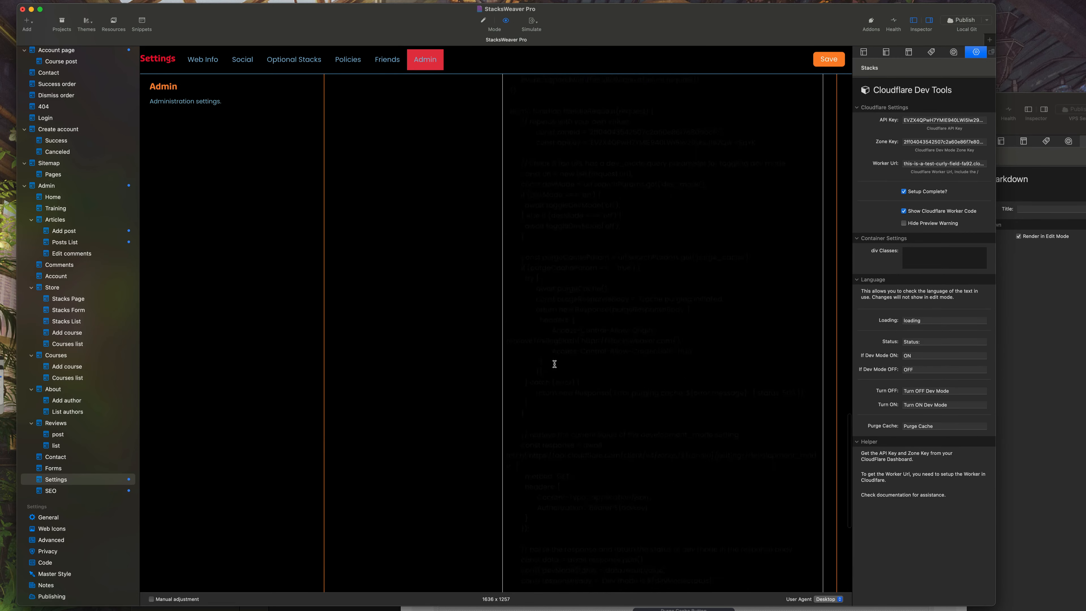
pyautogui.moveTo(607, 225); pyautogui.dragTo(609, 162)
pyautogui.click(601, 131)
pyautogui.moveTo(508, 118); pyautogui.dragTo(721, 427)
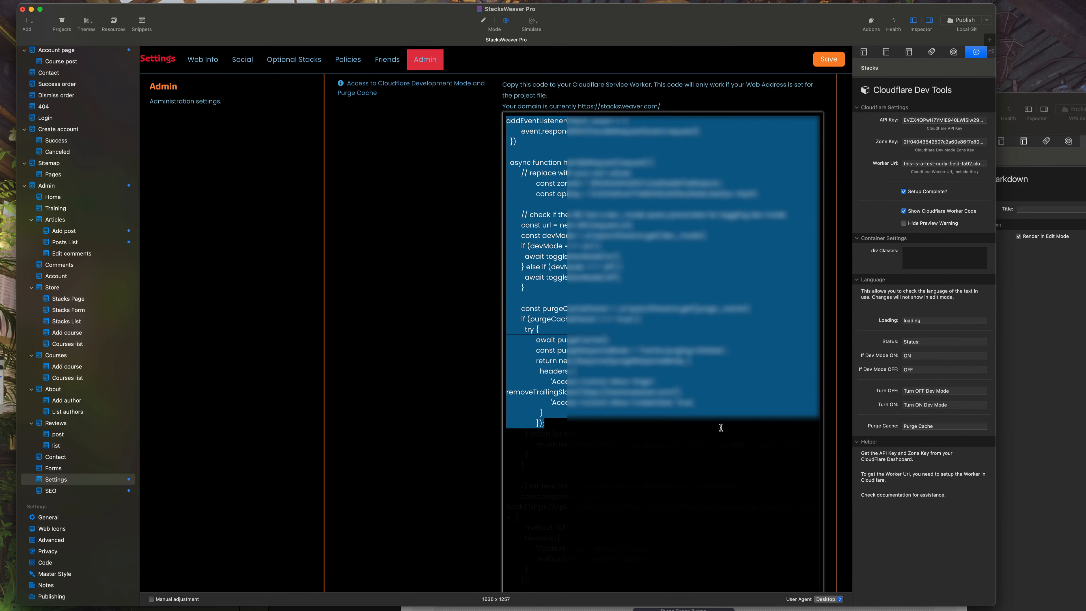
pyautogui.press('super+a')
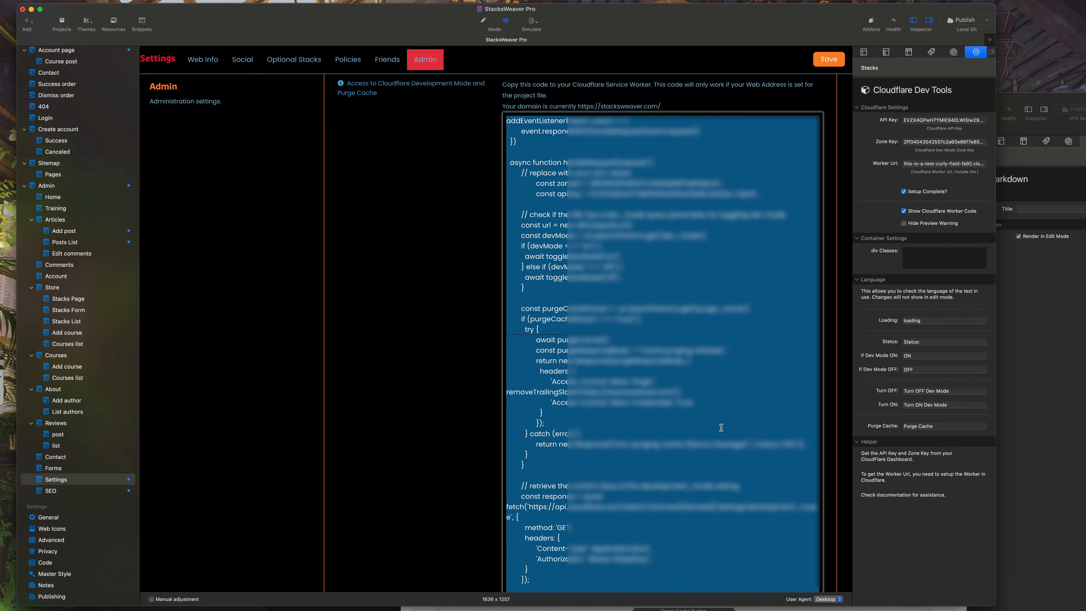
pyautogui.scroll(-15, 722, 424)
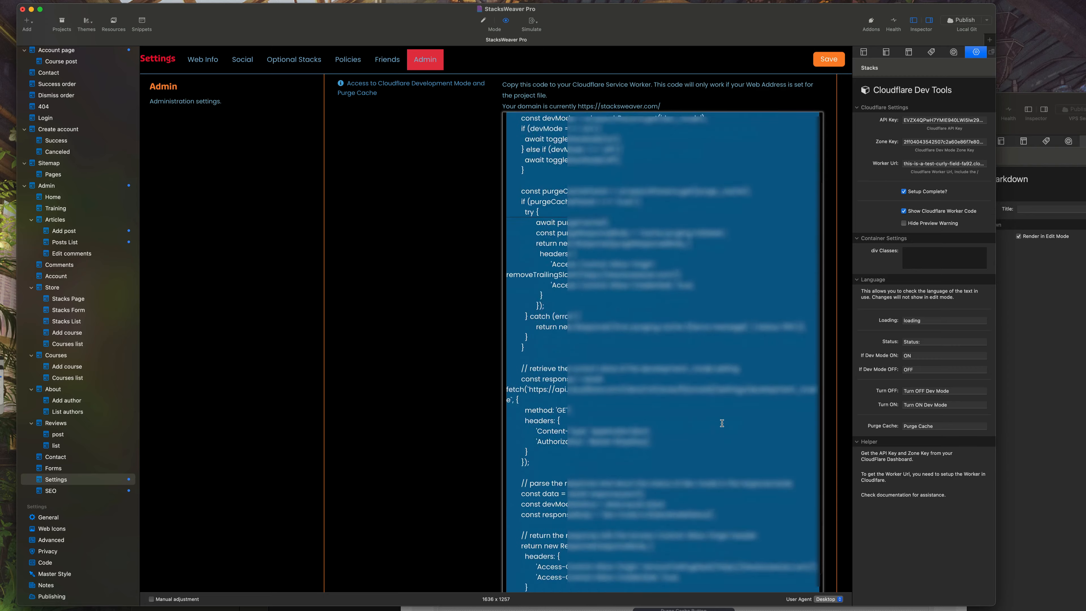
pyautogui.scroll(20, 722, 423)
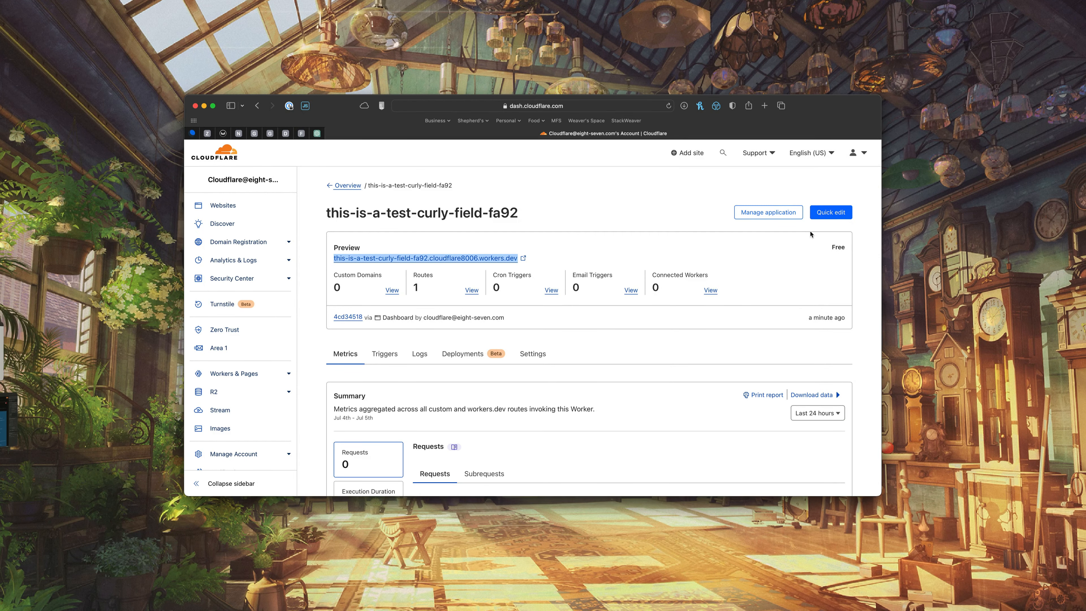
# In the Cloudflare dashboard, replace all of the Worker's worker.js with the copied code, including its Zone ID and API key, and deploy it
pyautogui.click(821, 213)
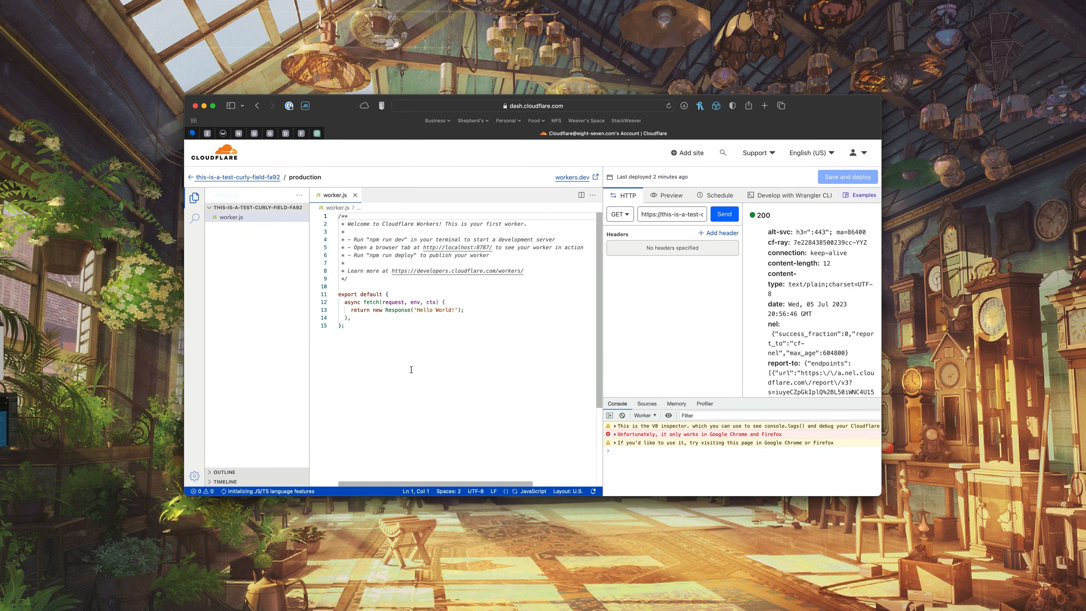
pyautogui.press('super+a')
pyautogui.press('super+a')
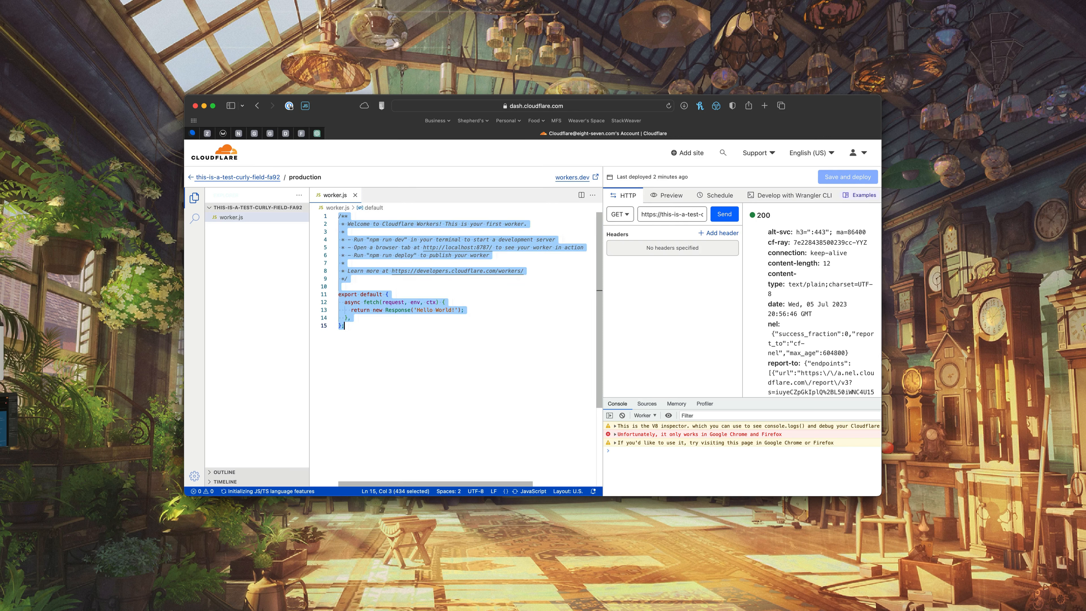
pyautogui.press('super+v')
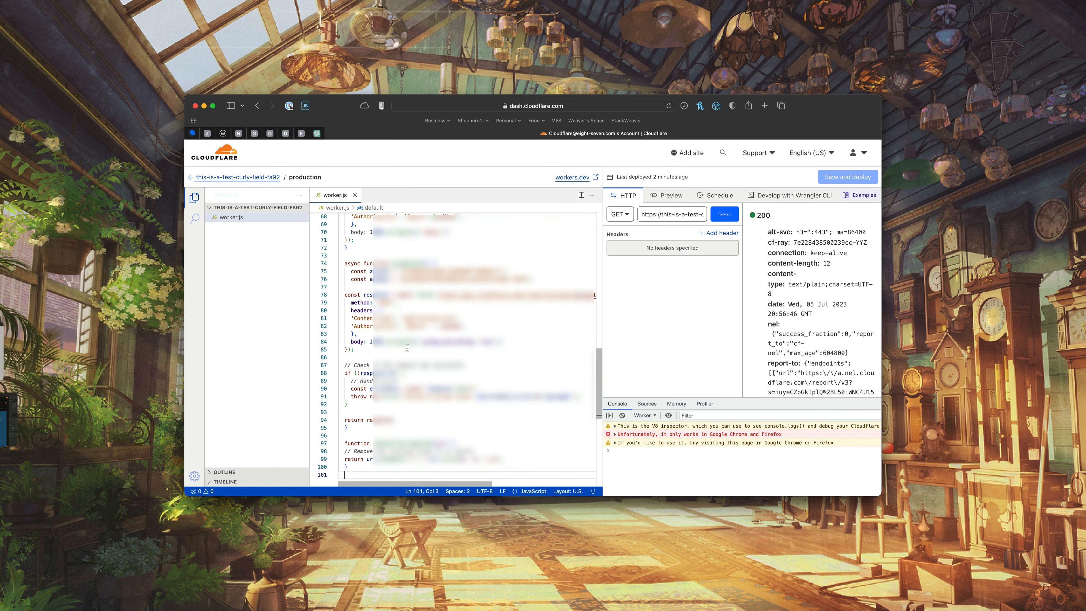
pyautogui.scroll(-10, 451, 374)
pyautogui.scroll(20, 451, 374)
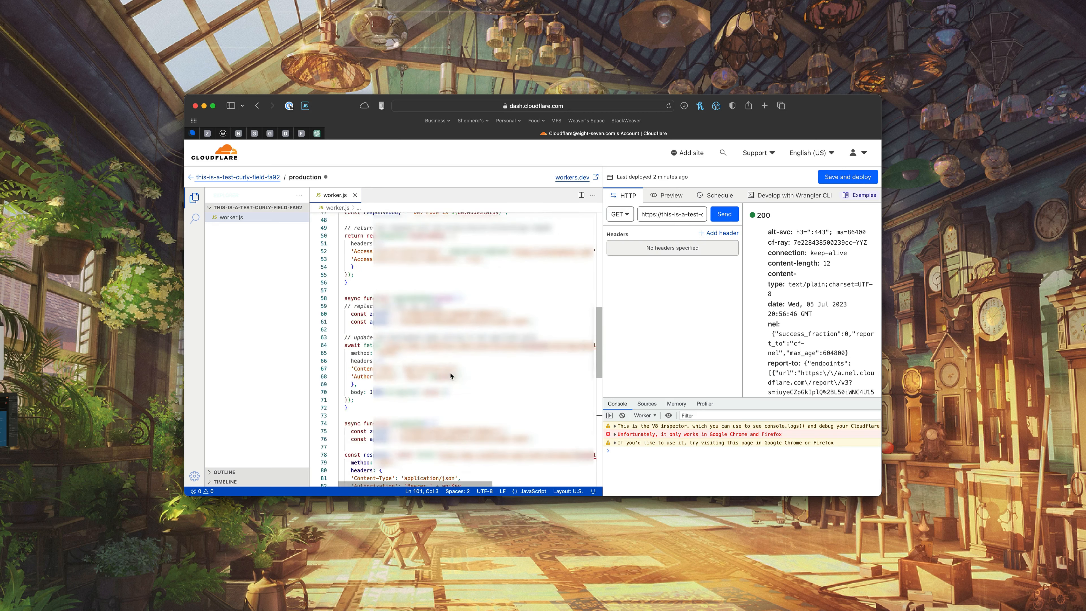
pyautogui.click(847, 181)
pyautogui.click(592, 366)
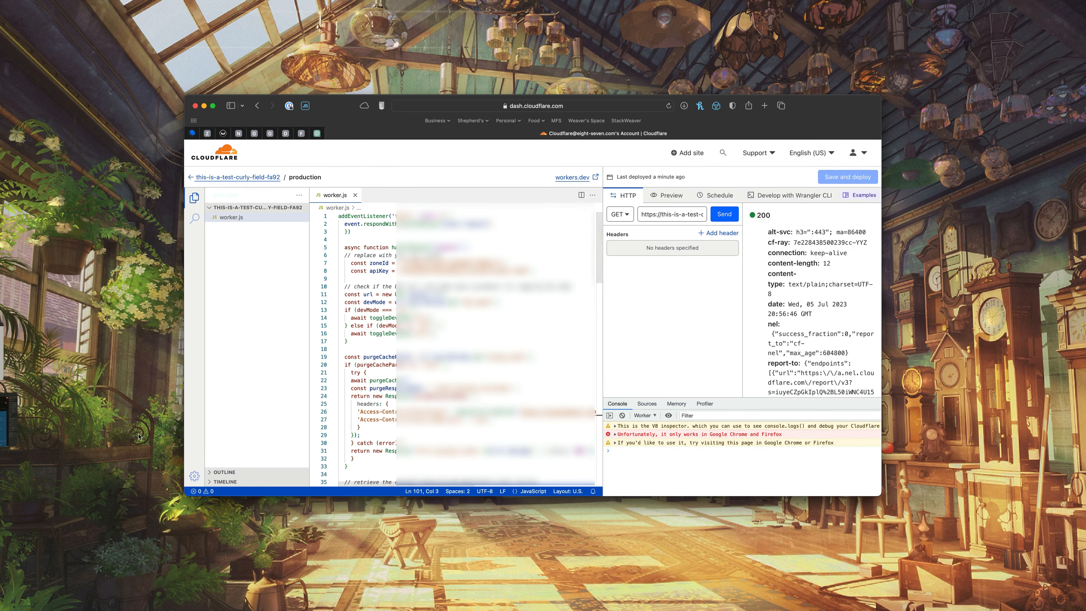
# Return to the StacksWeaver Pro project, switch the page back to edit mode and disable Show Cloudflare Worker Code
pyautogui.click(2, 436)
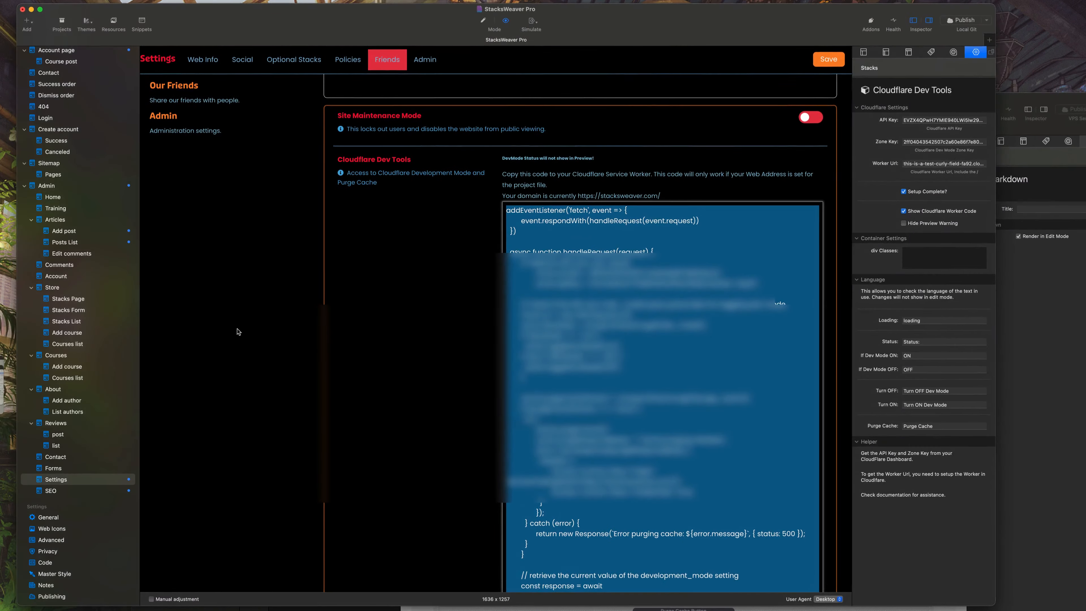
pyautogui.click(483, 20)
pyautogui.click(903, 211)
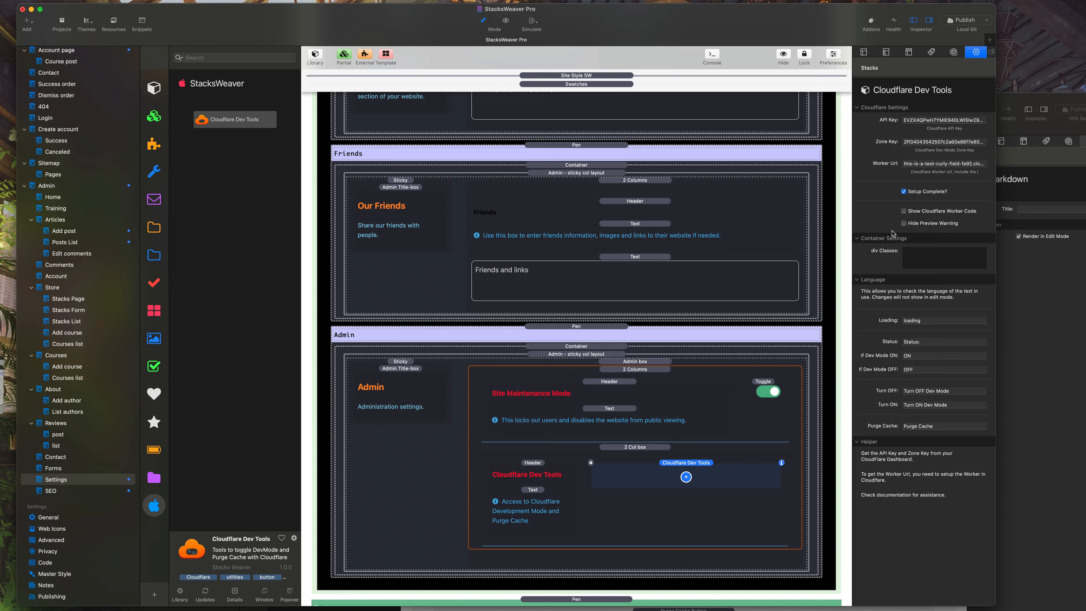
pyautogui.scroll(-2, 799, 378)
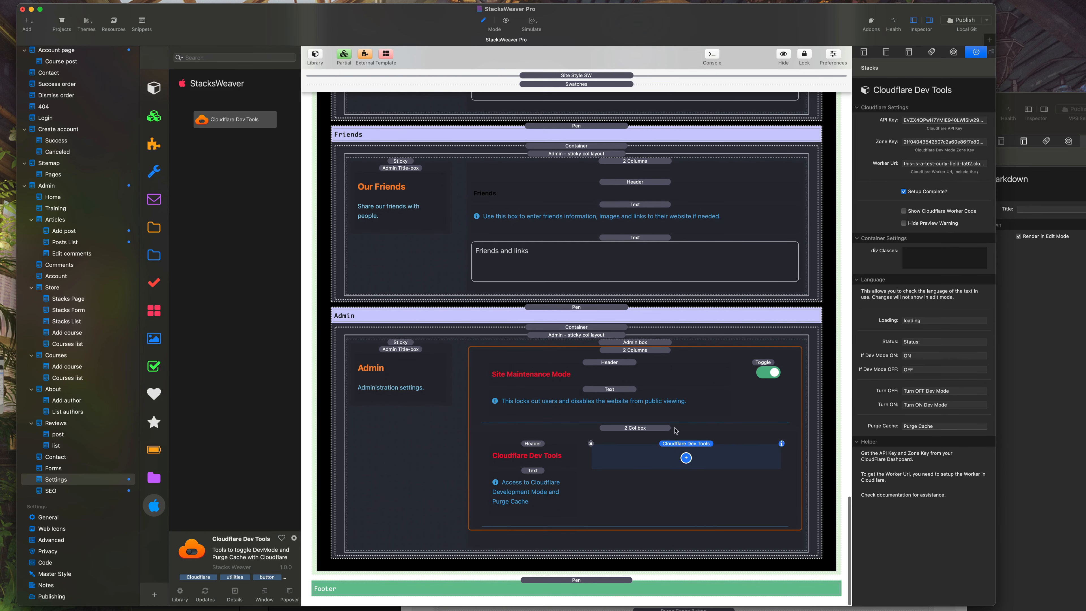
# Add a DevMode Status, a DevMode Button and a Purge Cache Button inside the Cloudflare Dev Tools stack
pyautogui.click(685, 458)
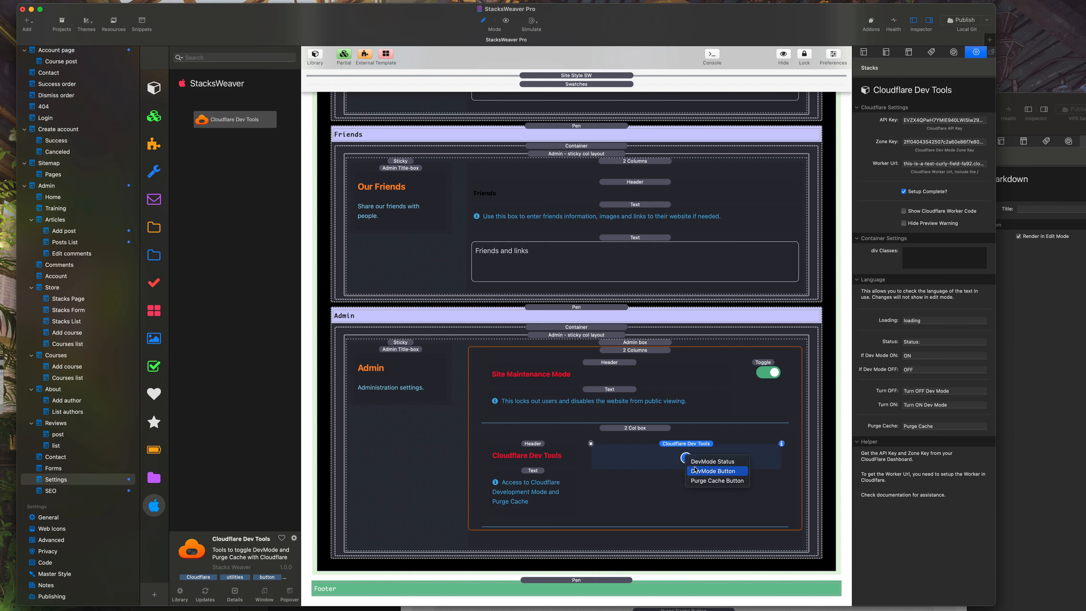
pyautogui.click(696, 463)
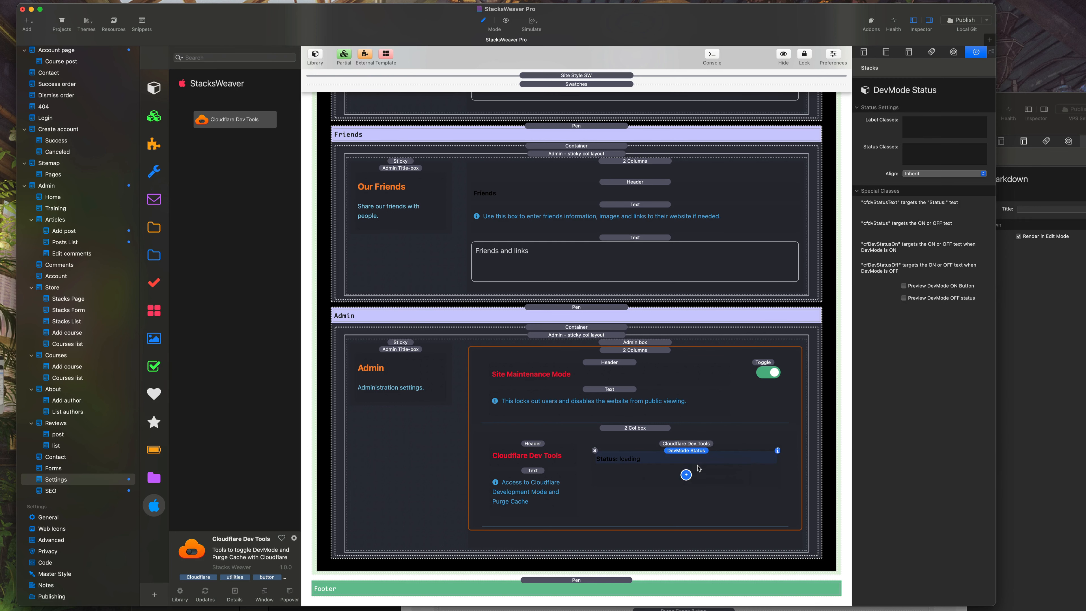
pyautogui.click(686, 475)
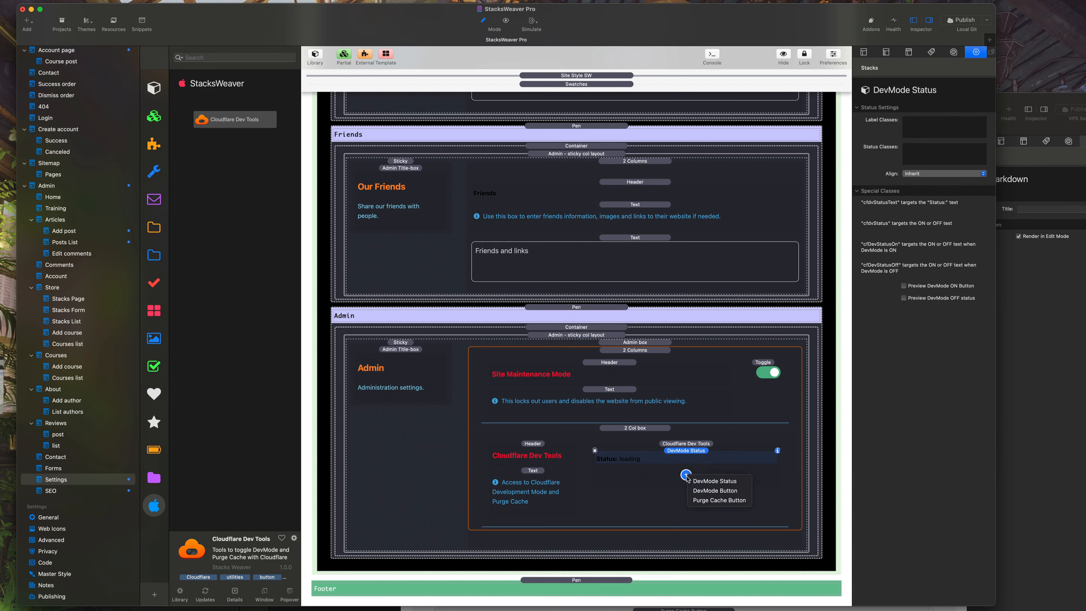
pyautogui.click(692, 491)
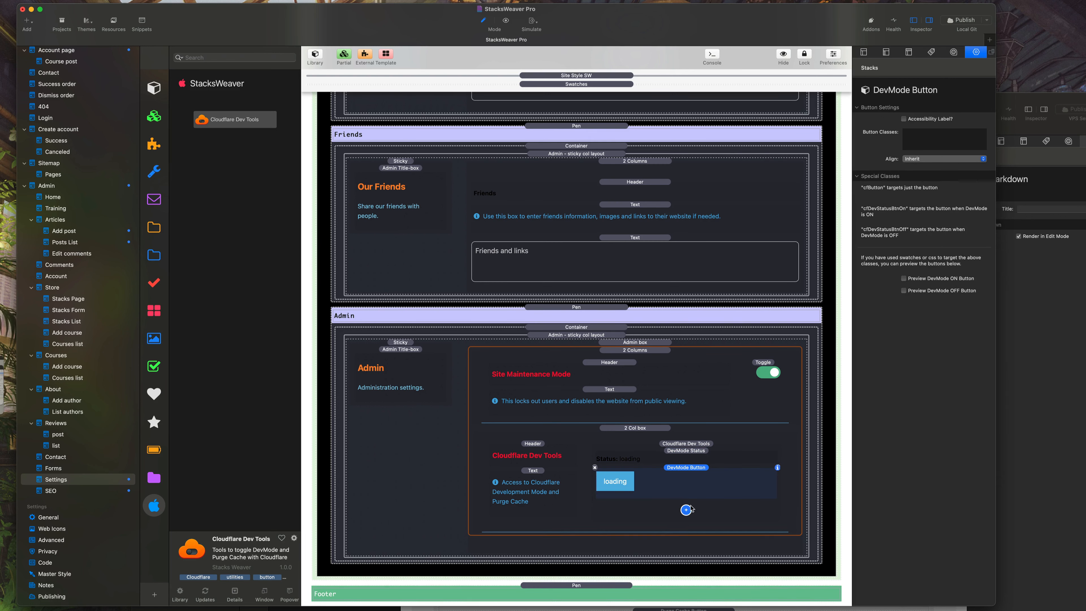
pyautogui.click(687, 510)
pyautogui.click(698, 531)
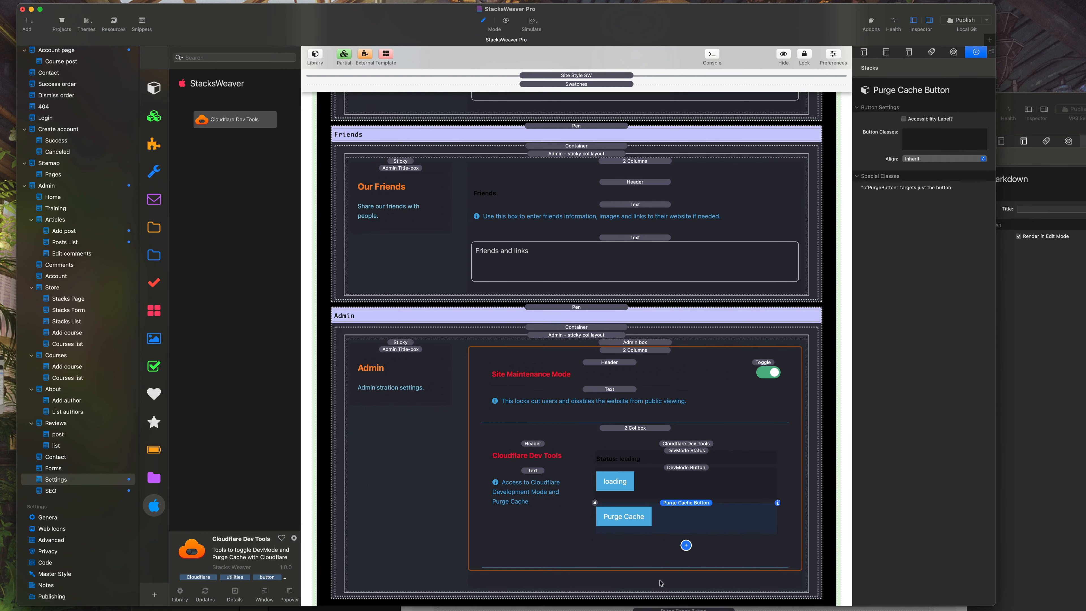
# Change the Status label of the parent Cloudflare Dev Tools stack to "StacksWeaver.com:"
pyautogui.click(693, 454)
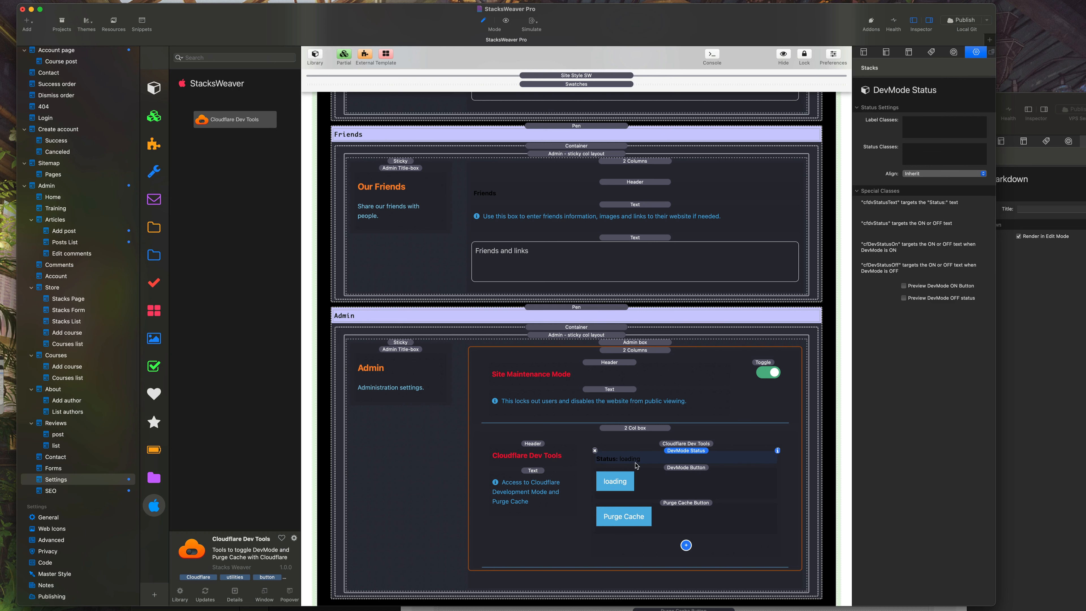
pyautogui.click(682, 445)
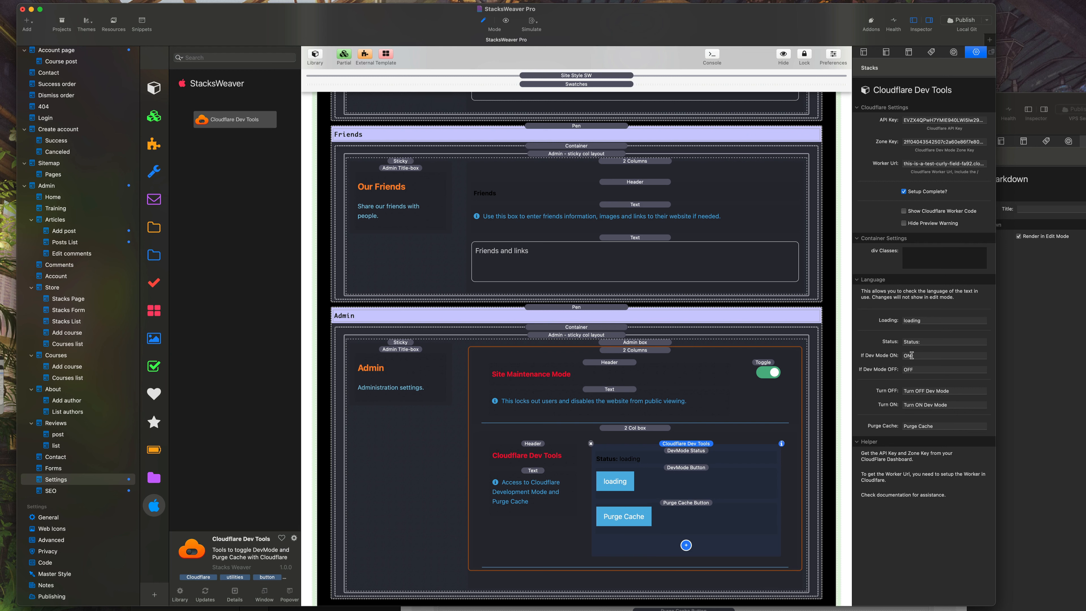
pyautogui.click(919, 343)
pyautogui.moveTo(932, 341); pyautogui.dragTo(890, 336)
pyautogui.click(919, 342)
pyautogui.write('StacksWeaver.com')
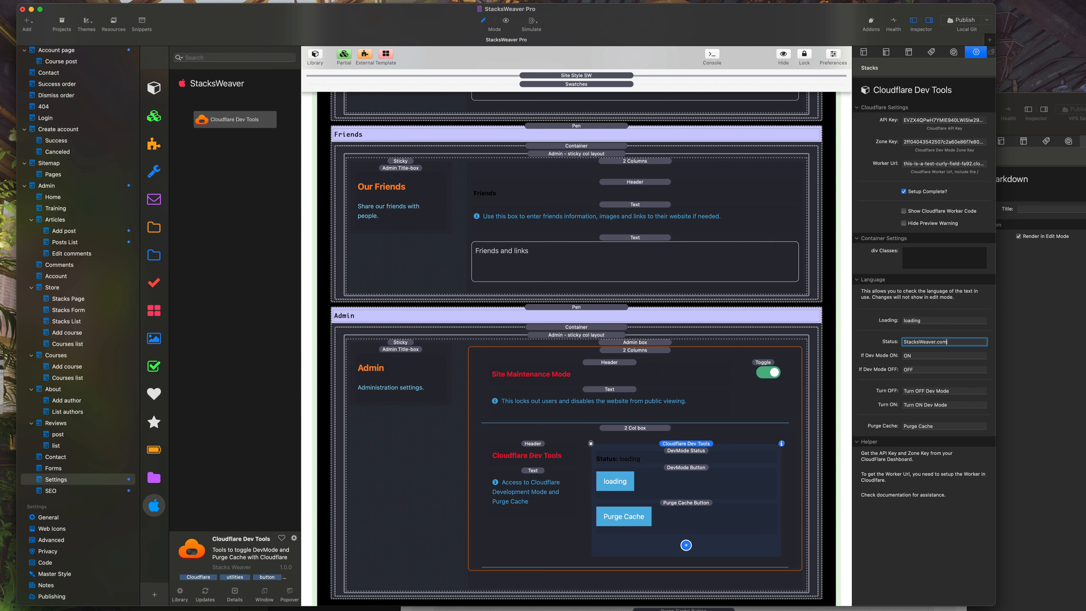
pyautogui.press('Tab')
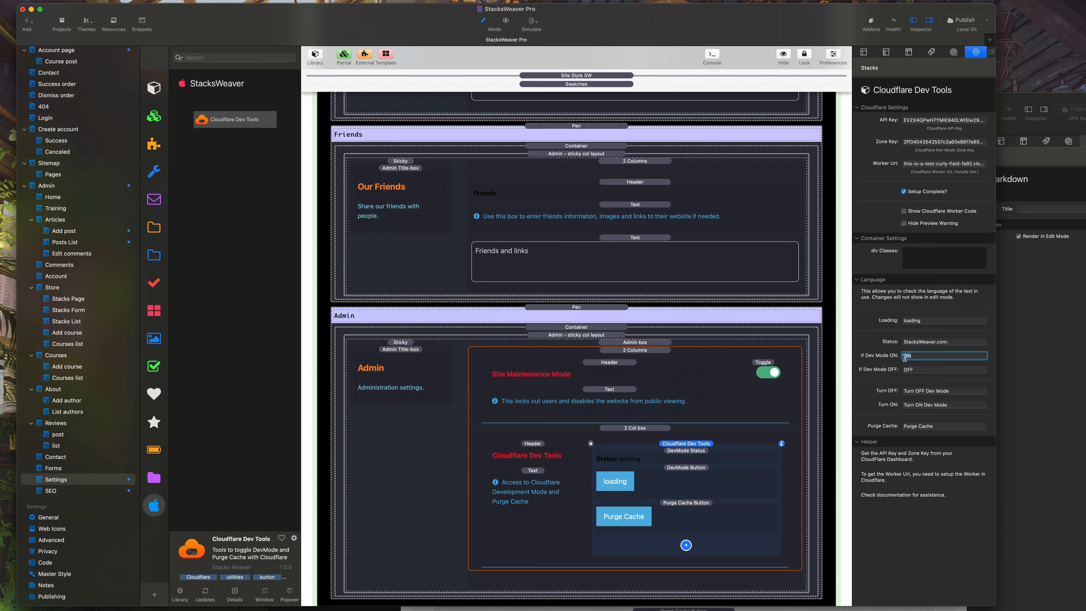
# Set the status text to "Dev Mode ON" for Dev Mode on and "Dev Mode OFF" for Dev Mode off
pyautogui.click(913, 355)
pyautogui.press('BackSpace')
pyautogui.press('BackSpace')
pyautogui.write('Dev Mode')
pyautogui.press('Tab')
pyautogui.write('Mo')
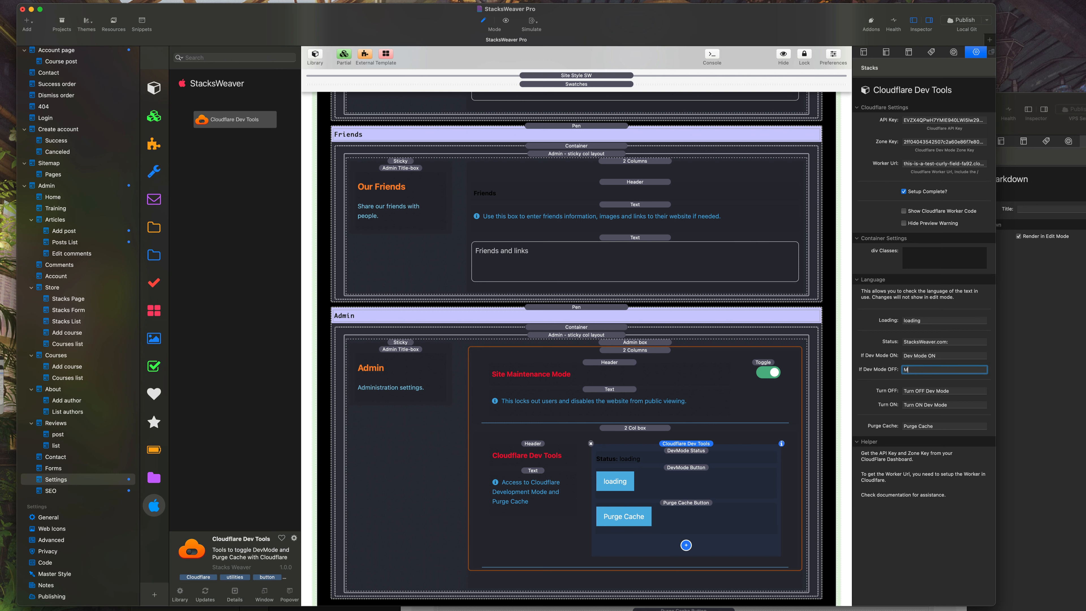
pyautogui.write('v Mode OFF')
pyautogui.press('Tab')
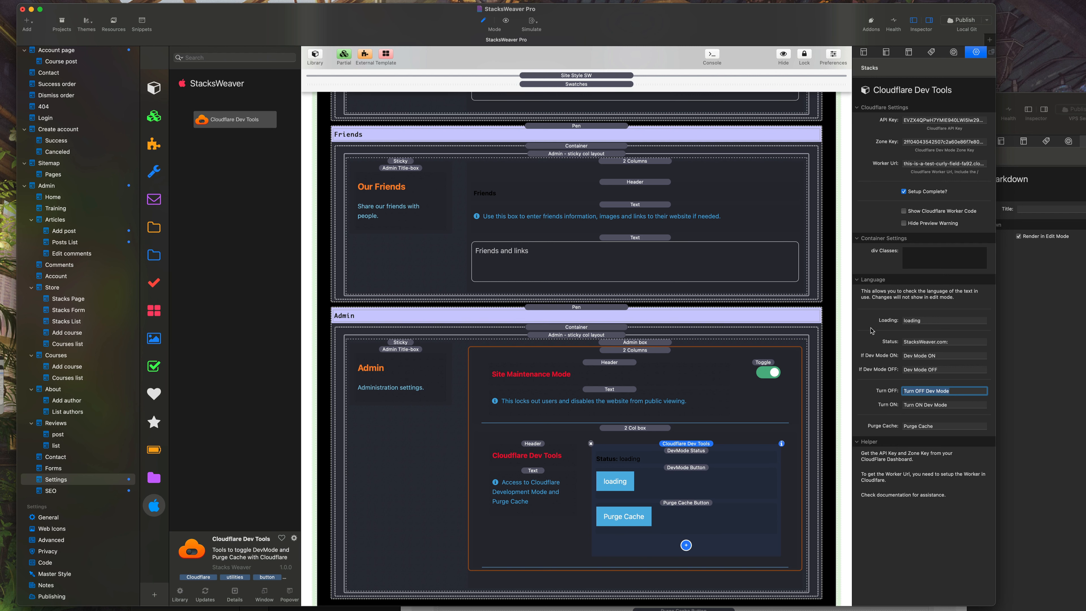
# Give the DevMode Button the button classes "small radius", also trying the "large" size
pyautogui.click(686, 461)
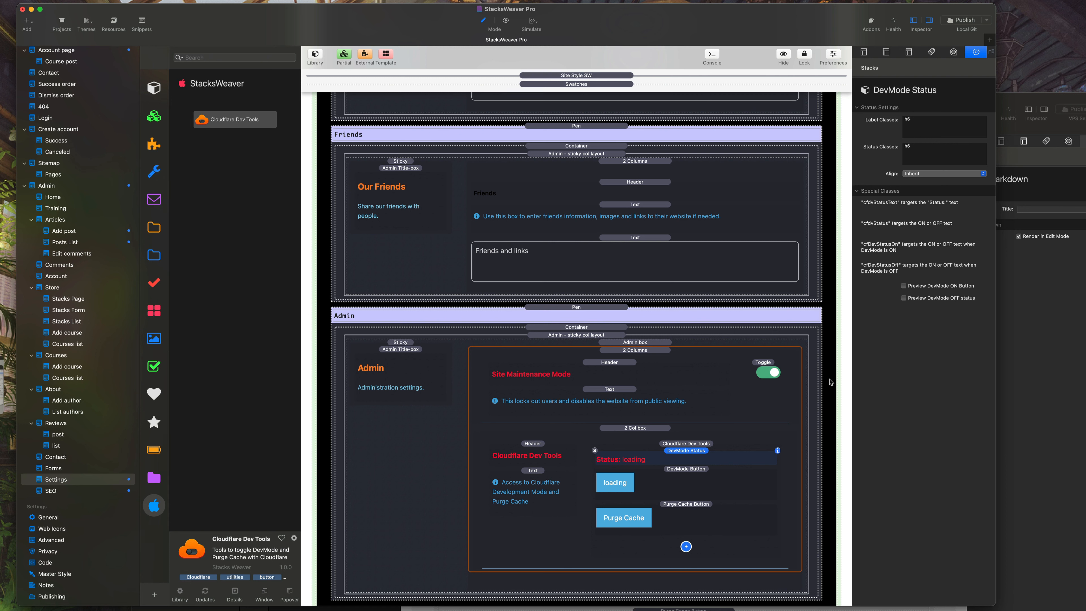
pyautogui.click(699, 494)
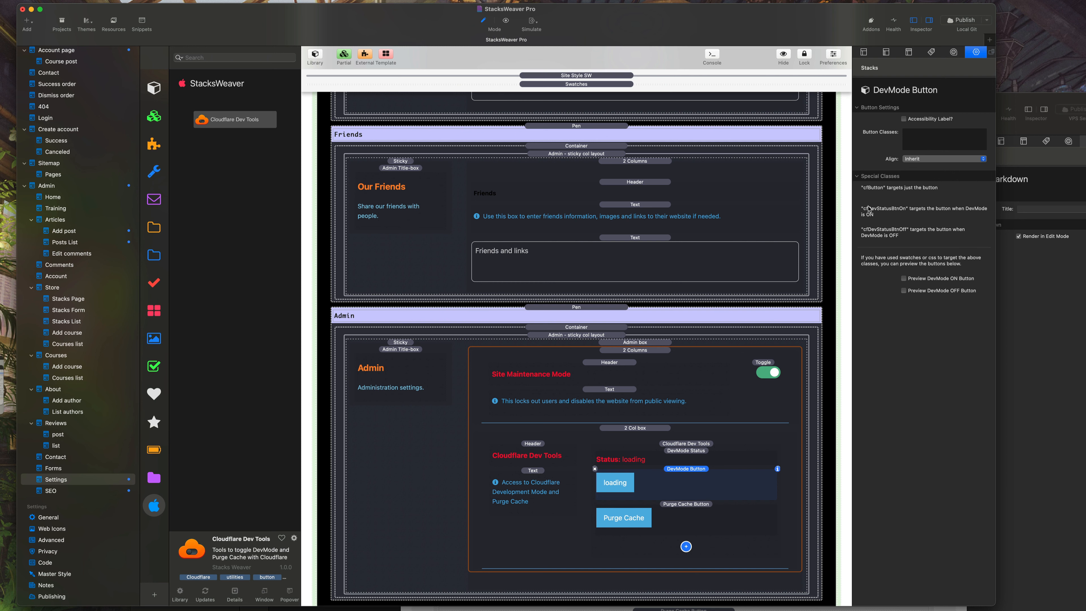
pyautogui.click(910, 142)
pyautogui.write('small')
pyautogui.write('large')
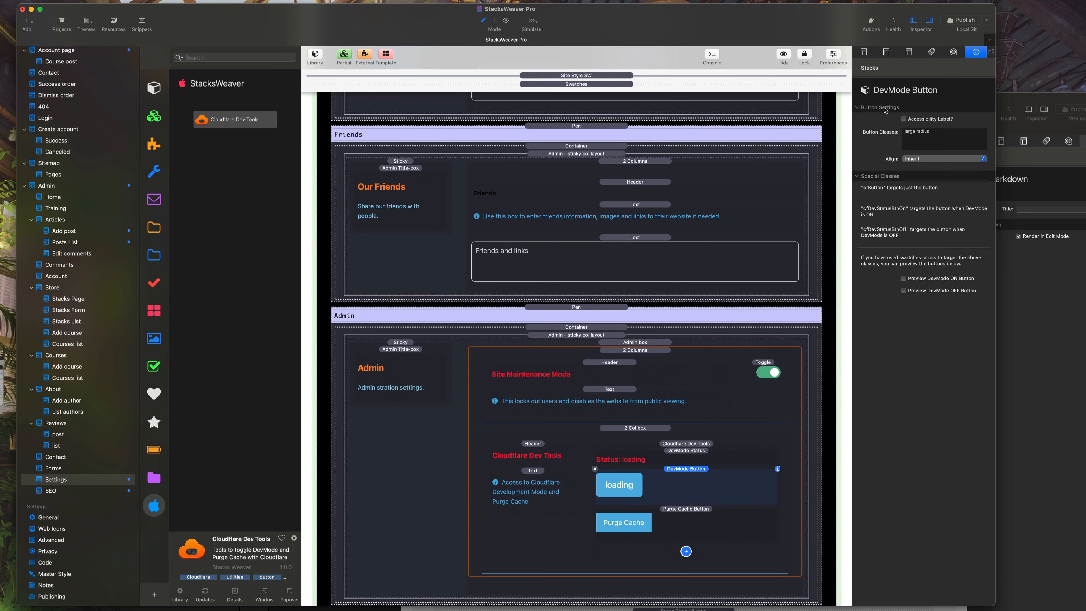
pyautogui.doubleClick(910, 131)
pyautogui.write('sma')
pyautogui.write('ll')
# Give the Purge Cache Button the button classes "small radius" and check both buttons in the page preview
pyautogui.click(693, 516)
pyautogui.click(918, 144)
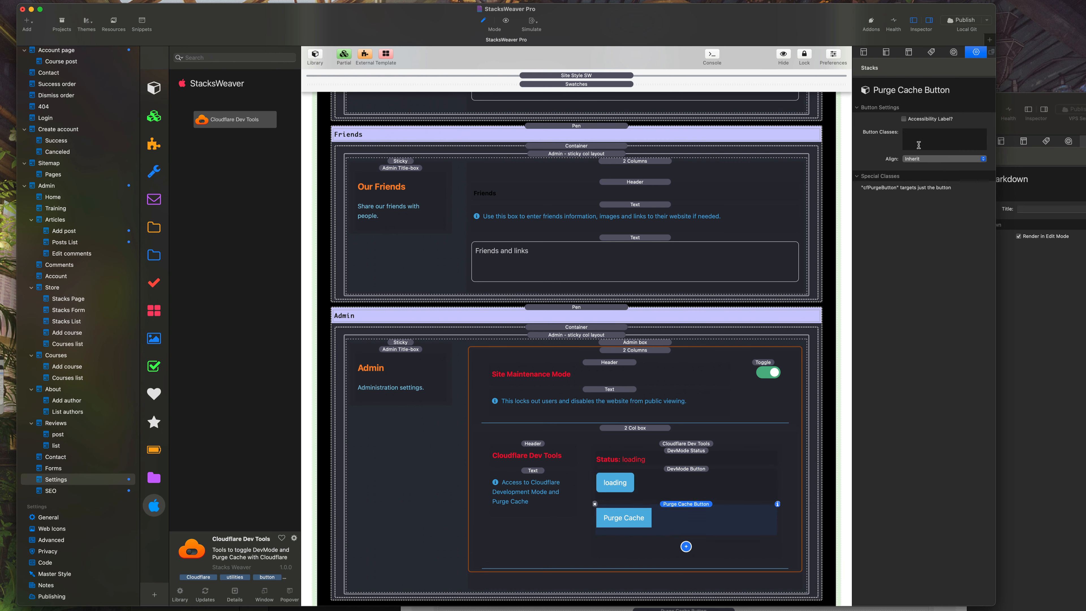
pyautogui.write('small radius')
pyautogui.click(506, 22)
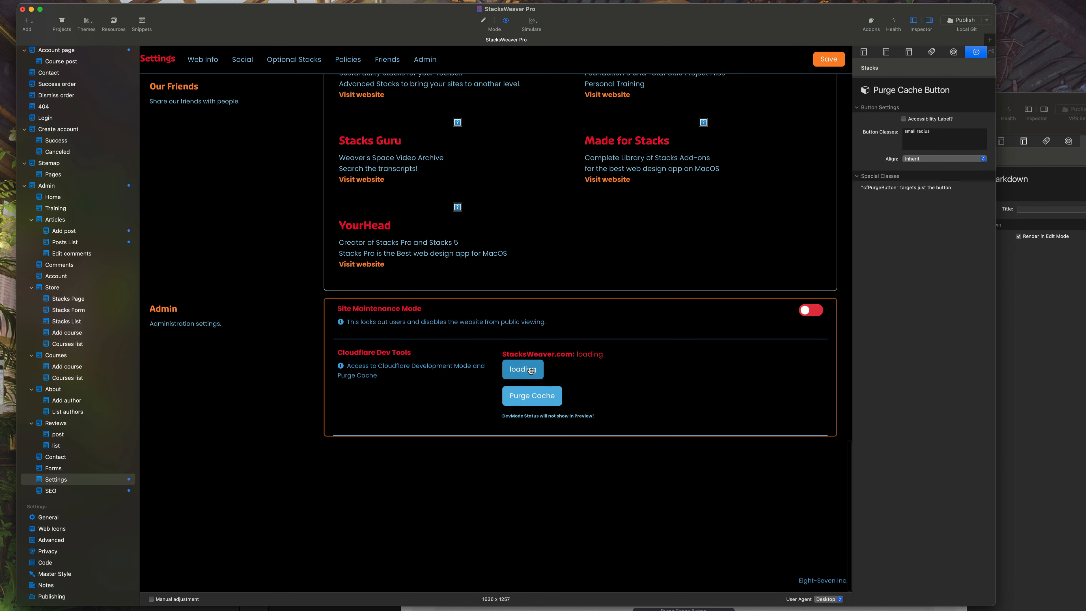
pyautogui.click(484, 20)
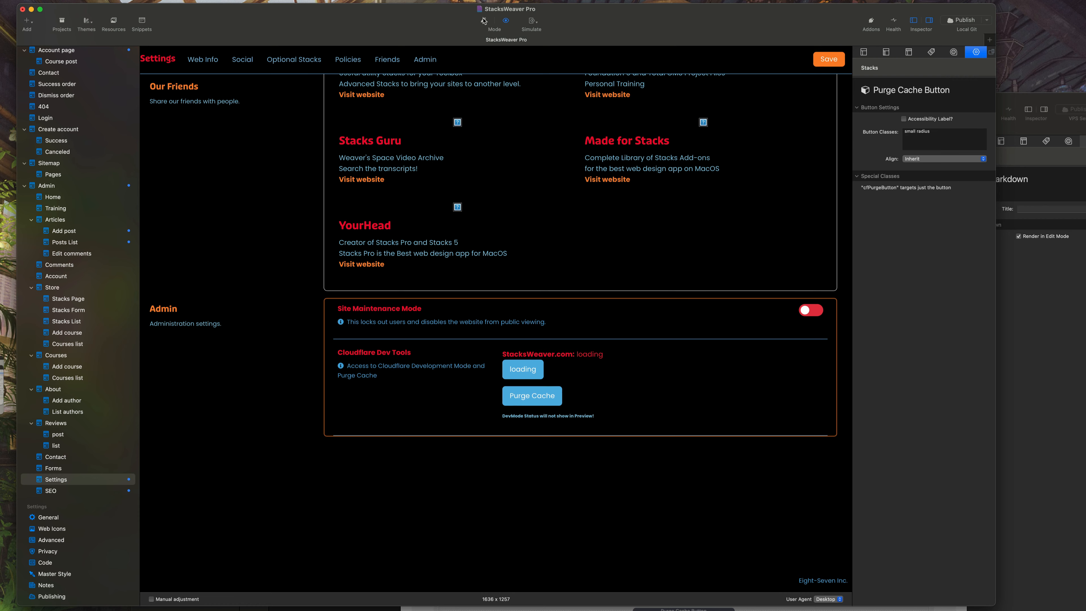
# Change the size class of the DevMode Button and the Purge Cache Button to "tiny", keeping "radius"
pyautogui.click(622, 481)
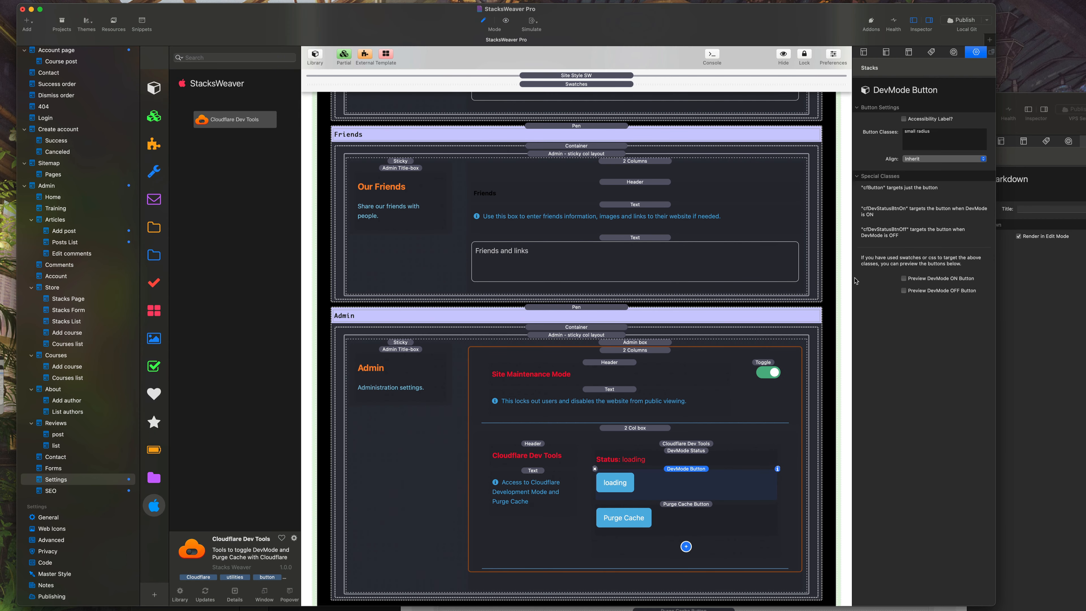
pyautogui.doubleClick(910, 131)
pyautogui.write('tiny')
pyautogui.click(713, 514)
pyautogui.doubleClick(909, 132)
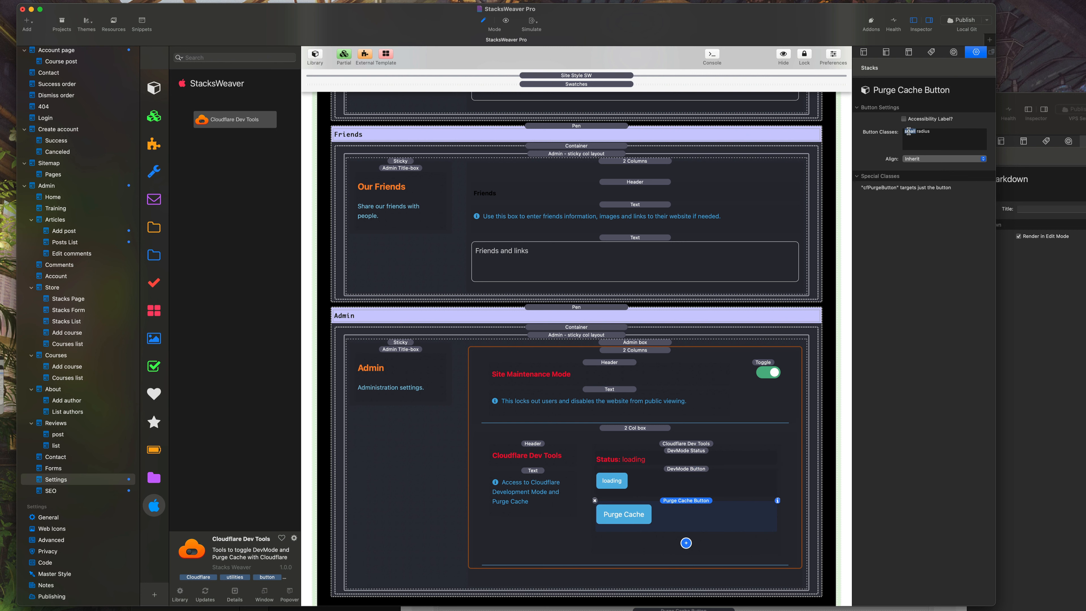
pyautogui.write('tiny')
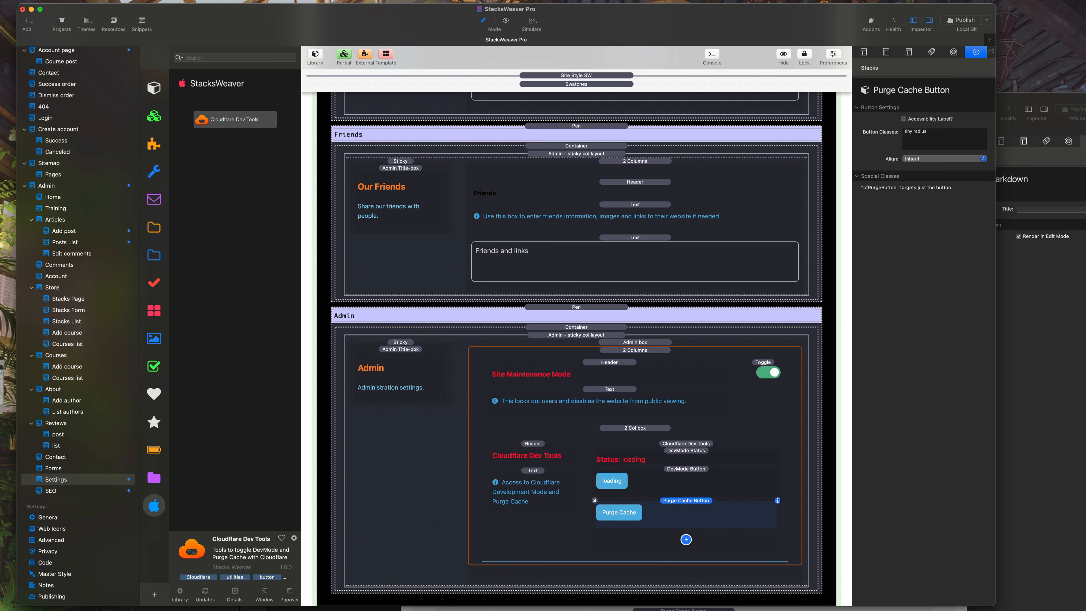
# Enable the DevMode ON and DevMode OFF button previews on the DevMode Button
pyautogui.click(696, 478)
pyautogui.click(689, 462)
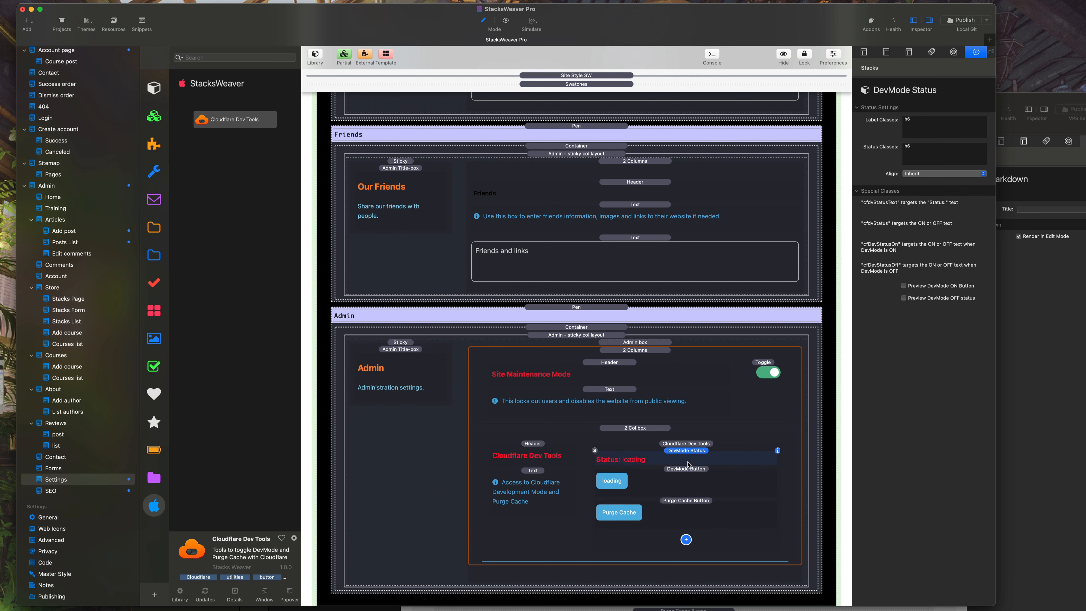
pyautogui.click(649, 488)
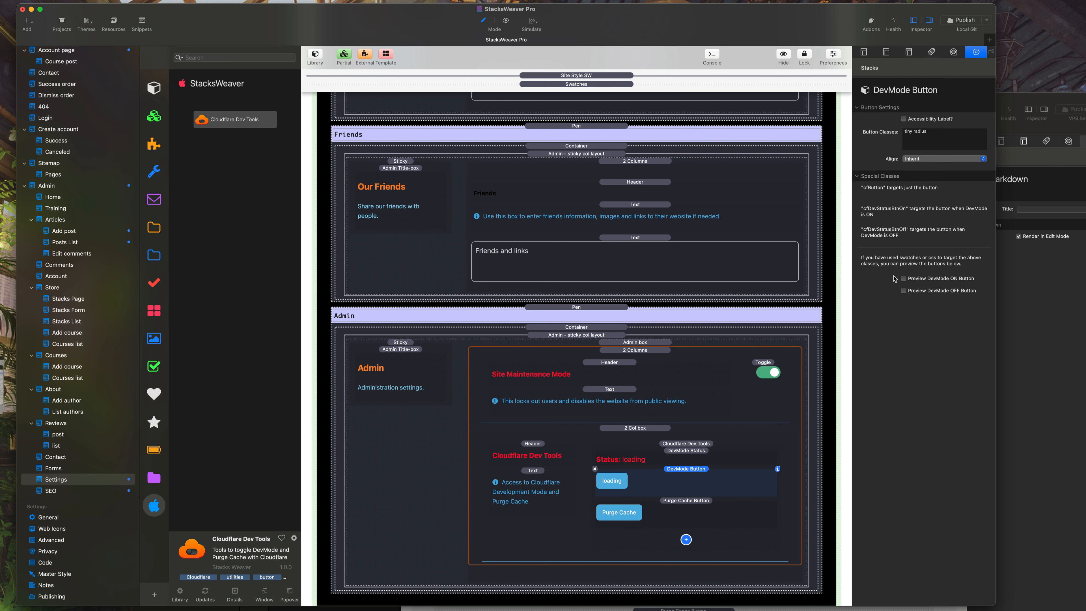
pyautogui.click(904, 279)
pyautogui.click(905, 291)
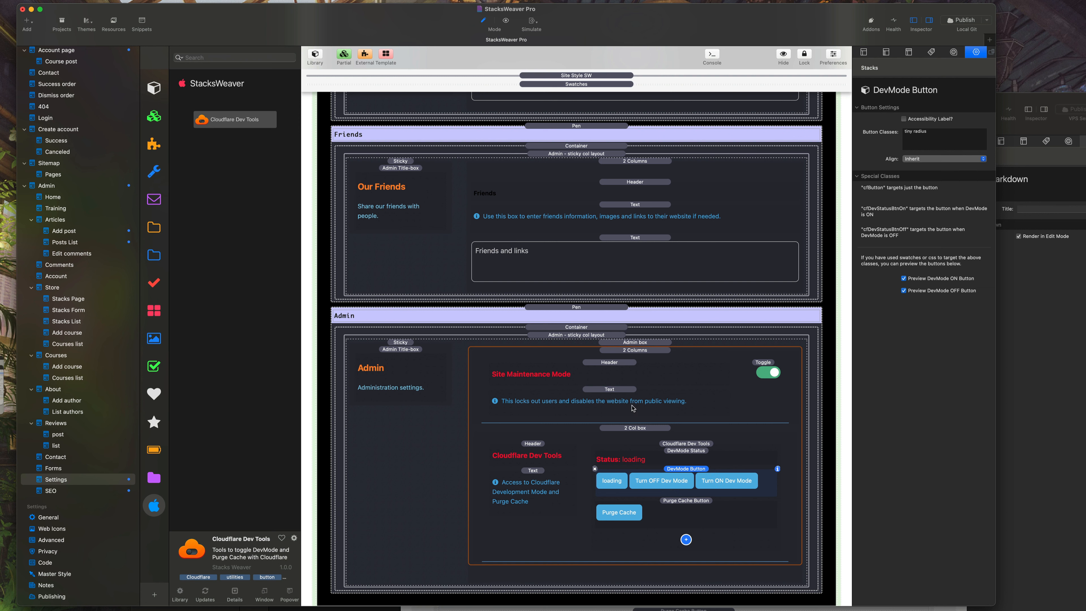
# Add a Foundation 6 Swatches stack above the 2 Col box that holds the Cloudflare Dev Tools
pyautogui.click(157, 115)
pyautogui.click(150, 176)
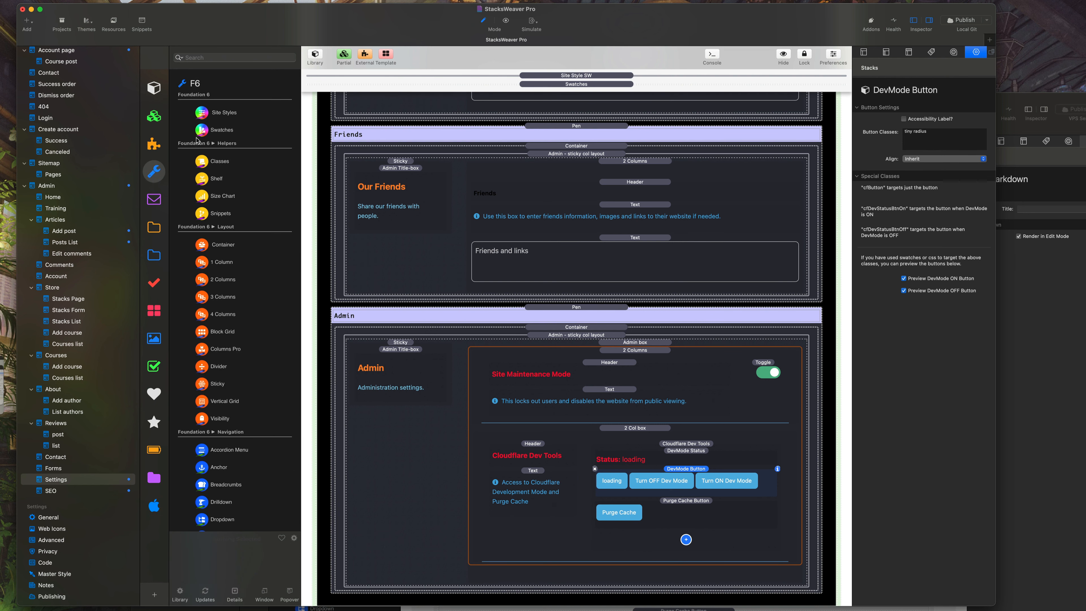
pyautogui.moveTo(202, 131); pyautogui.dragTo(603, 432)
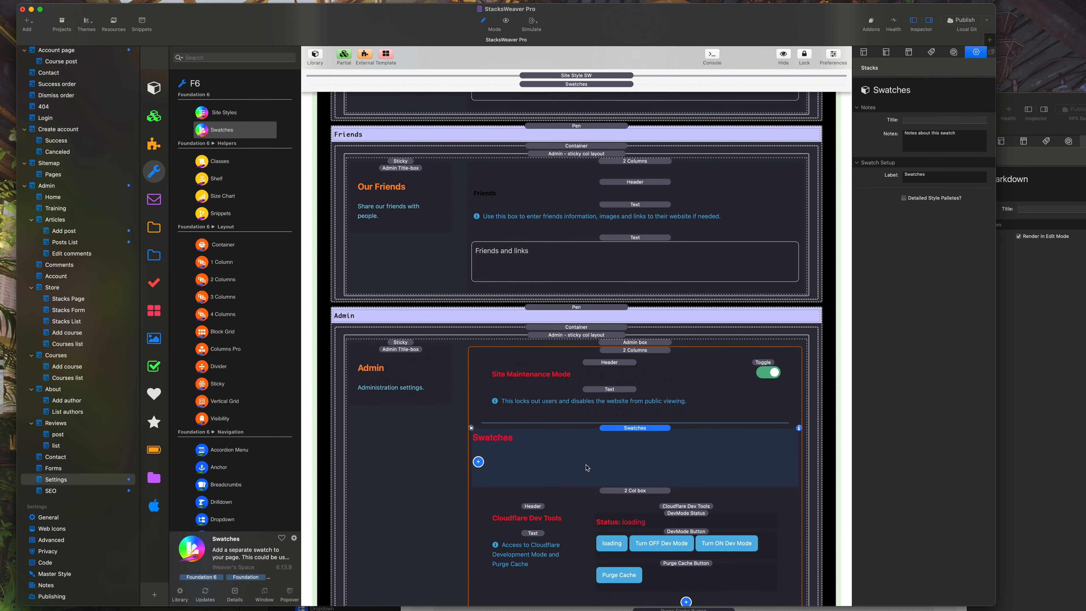
pyautogui.scroll(-5, 586, 468)
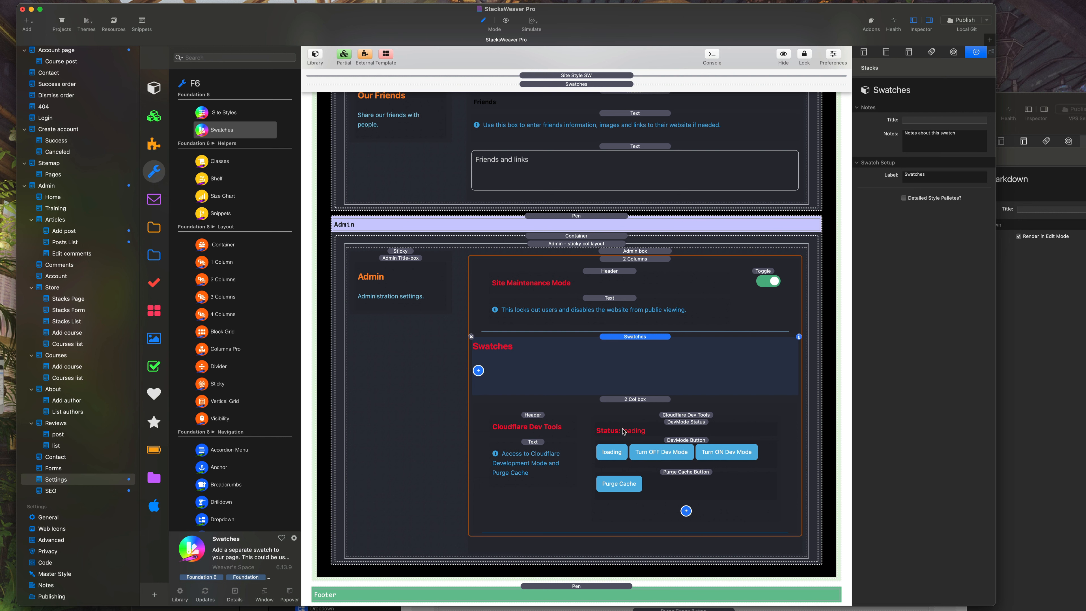
# Add a Background swatch targeting the class cfDevStatusBtnOff, copied from the DevMode Button's special classes, and force it as important
pyautogui.click(661, 453)
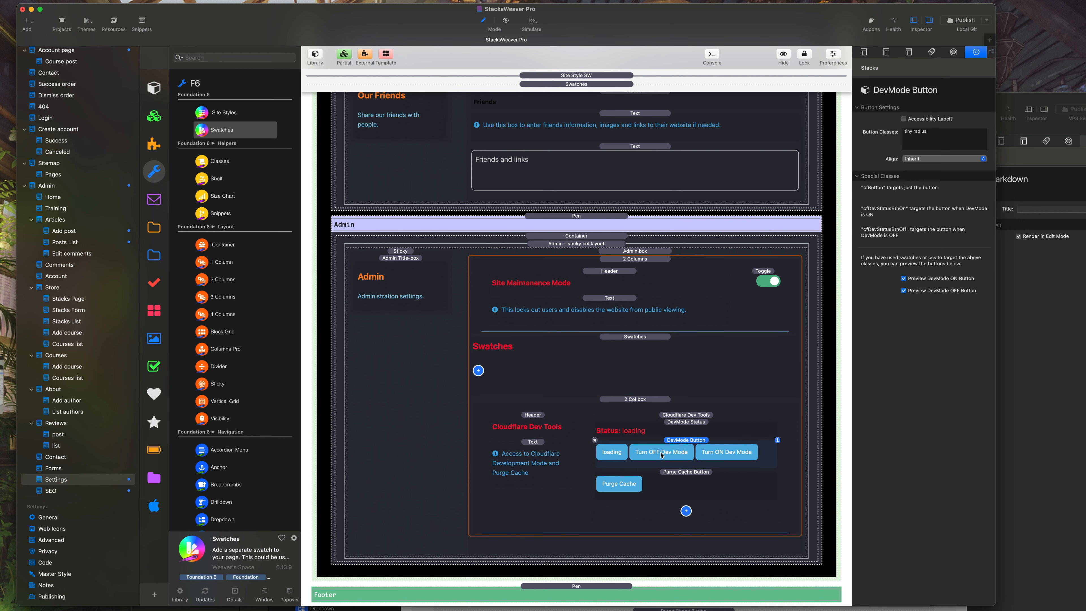
pyautogui.moveTo(907, 230); pyautogui.dragTo(864, 230)
pyautogui.press('super+c')
pyautogui.click(479, 371)
pyautogui.click(504, 75)
pyautogui.click(930, 143)
pyautogui.press('super+v')
pyautogui.click(931, 171)
pyautogui.click(916, 445)
pyautogui.click(484, 20)
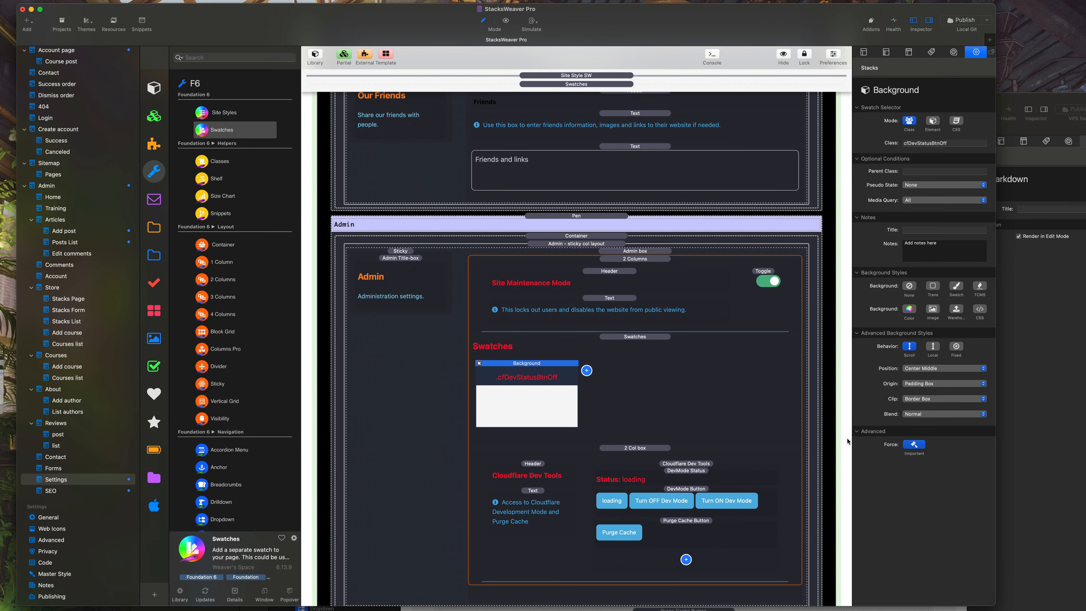
# Set the cfDevStatusBtnOff background to a solid light green, hex 92E273
pyautogui.click(911, 309)
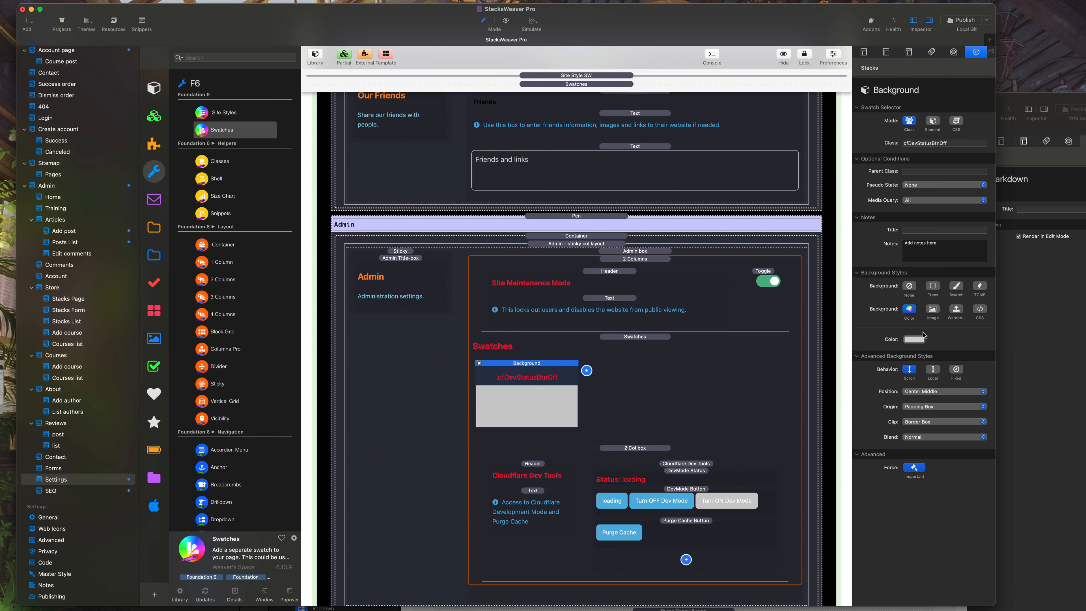
pyautogui.click(922, 343)
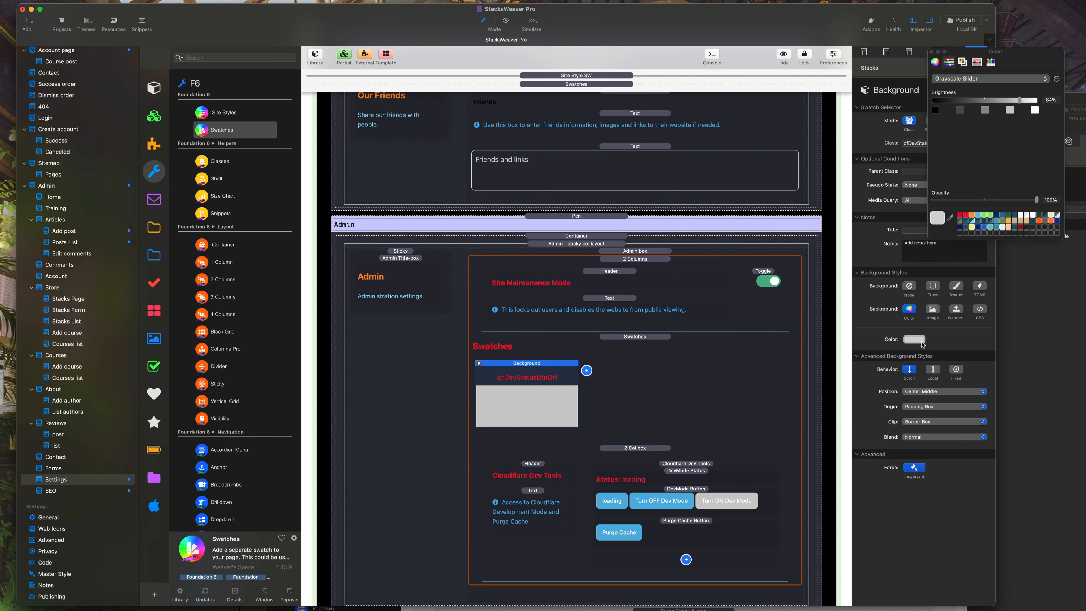
pyautogui.click(989, 218)
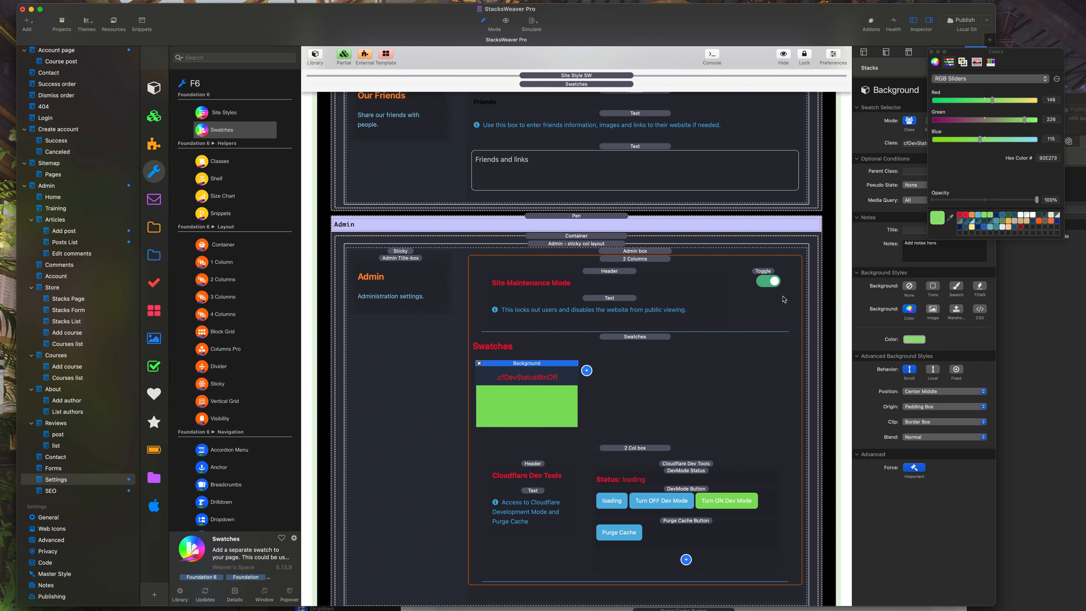
# Add a black Font Color swatch for the class cfDevStatusBtnOff
pyautogui.click(587, 370)
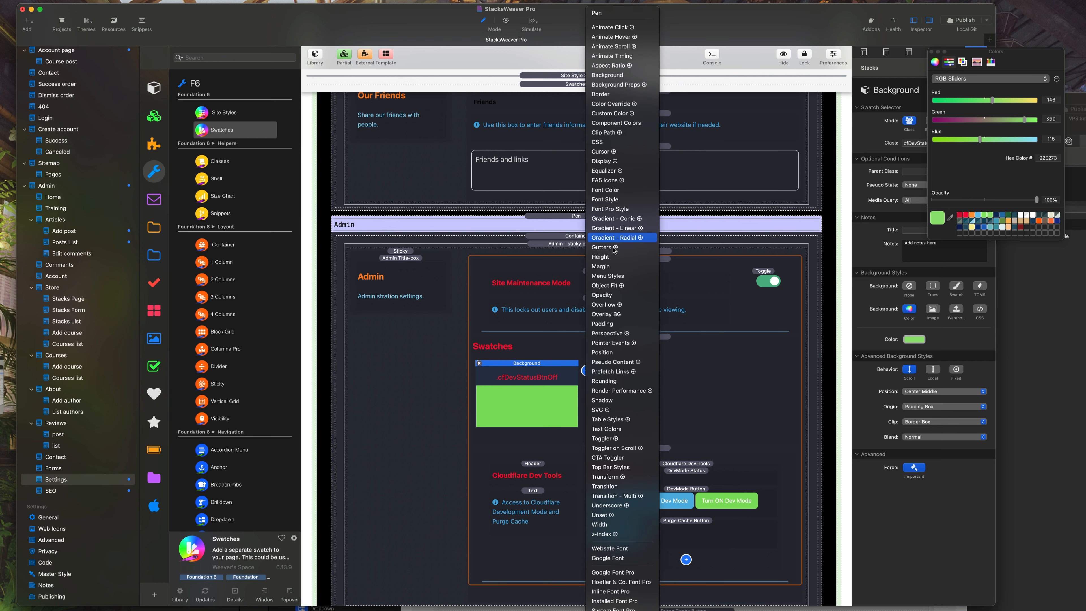
pyautogui.click(605, 190)
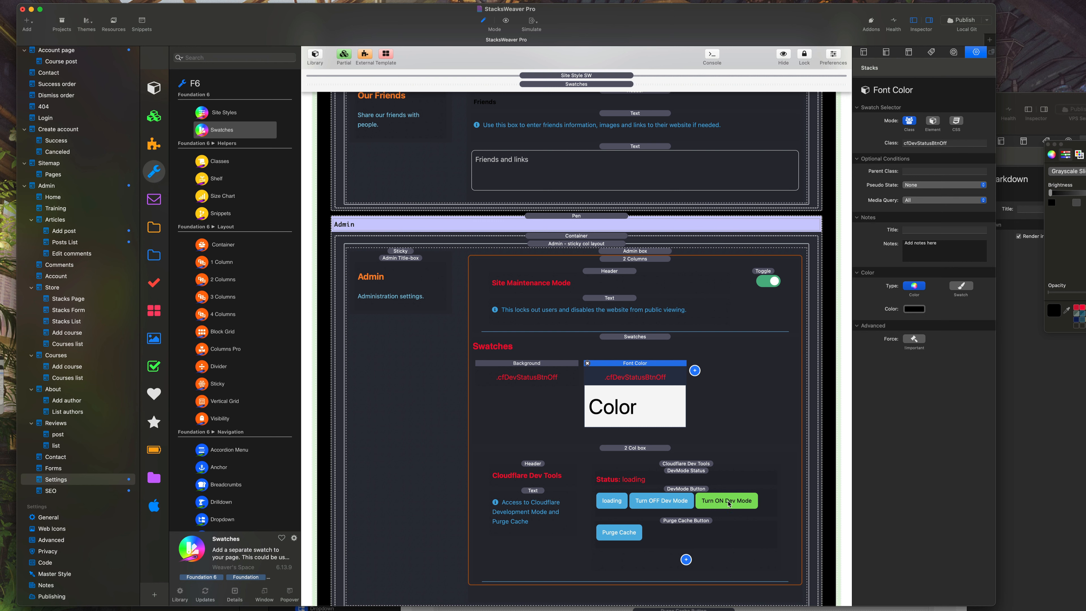
pyautogui.click(695, 371)
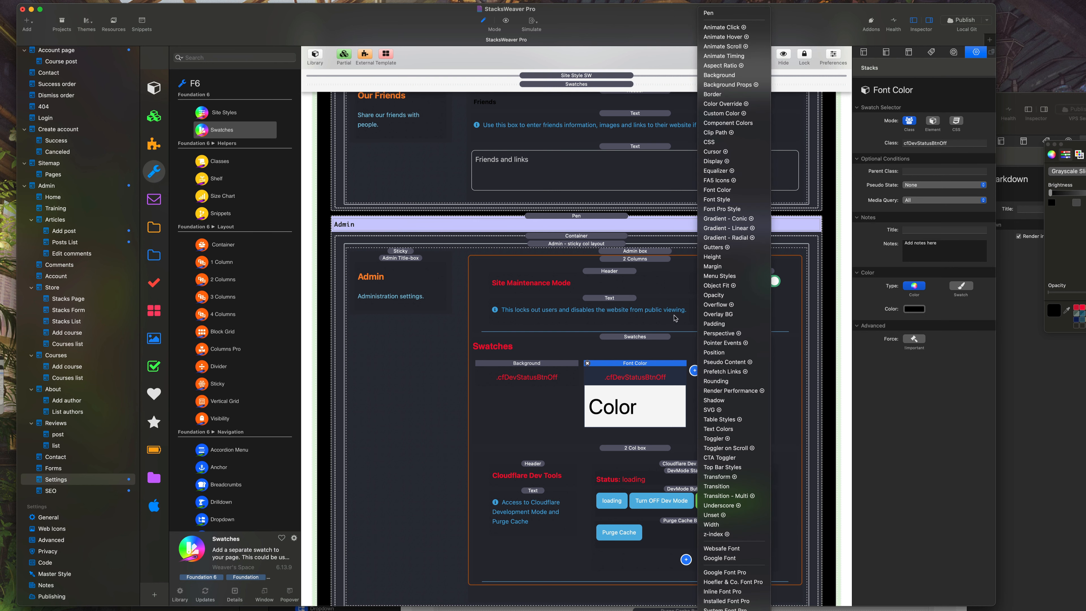
pyautogui.click(657, 424)
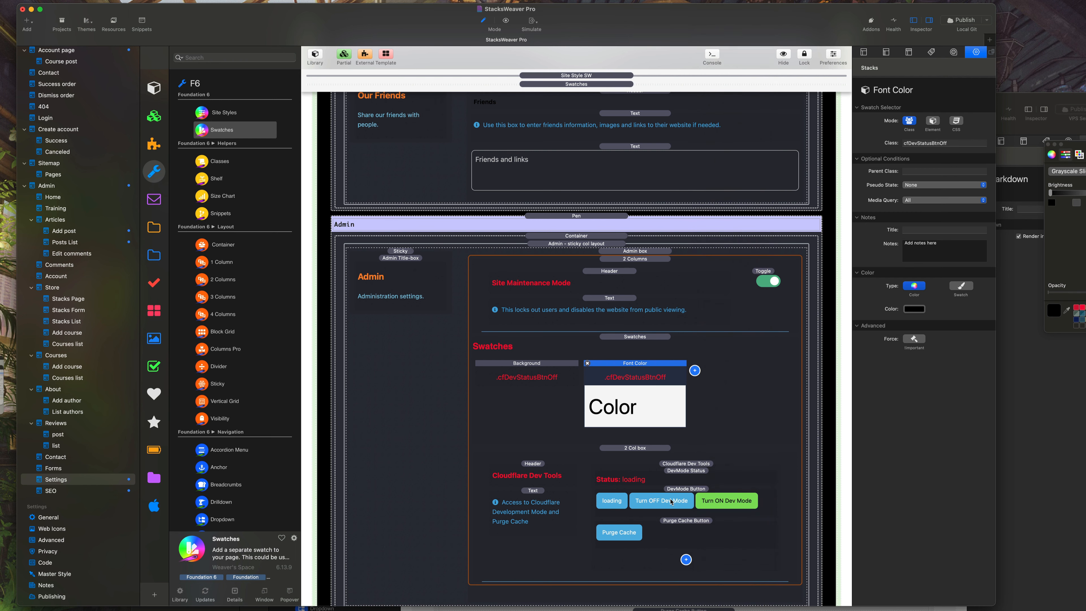
# Add a Background swatch for the class cfDevStatusBtnOn with a solid red colour, forced as important
pyautogui.click(688, 493)
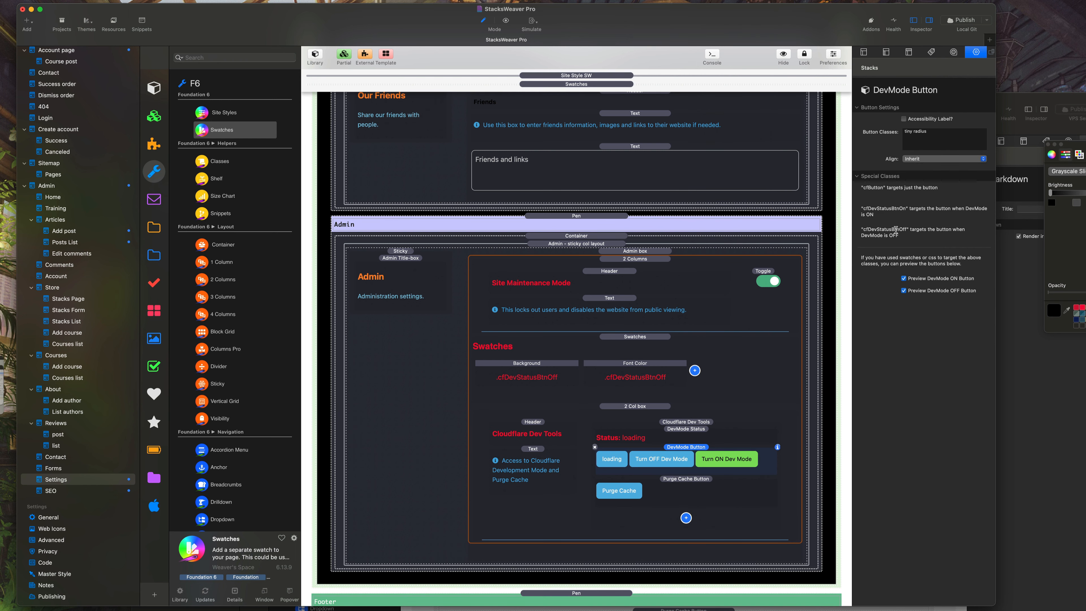
pyautogui.moveTo(906, 209); pyautogui.dragTo(863, 209)
pyautogui.press('super+c')
pyautogui.click(696, 370)
pyautogui.click(722, 75)
pyautogui.press('super+v')
pyautogui.click(910, 309)
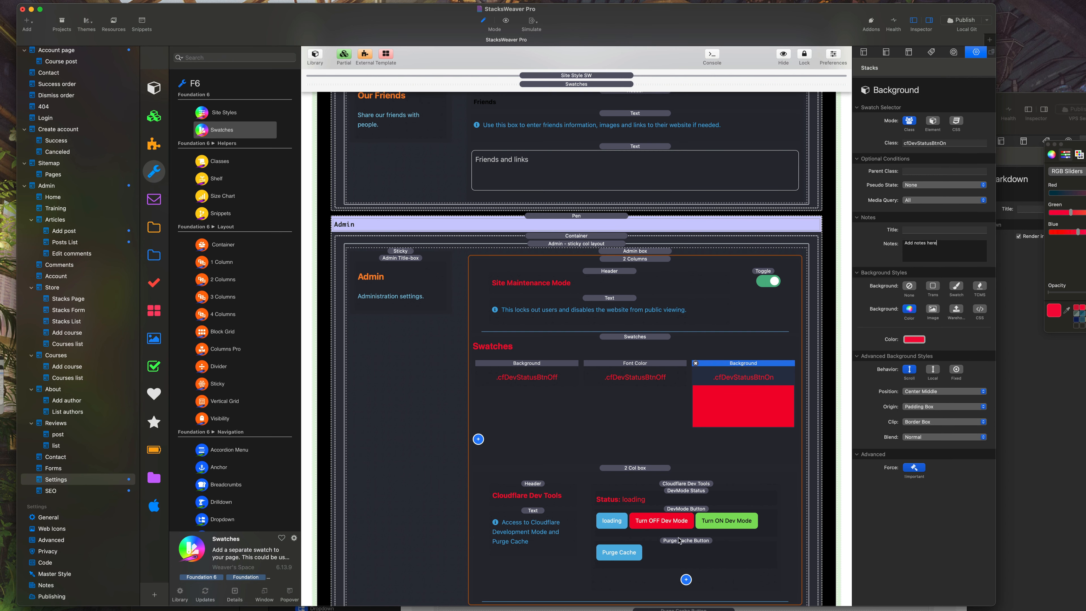
# Check the coloured buttons in the page preview and enable the ON and OFF previews on the DevMode Status
pyautogui.click(506, 20)
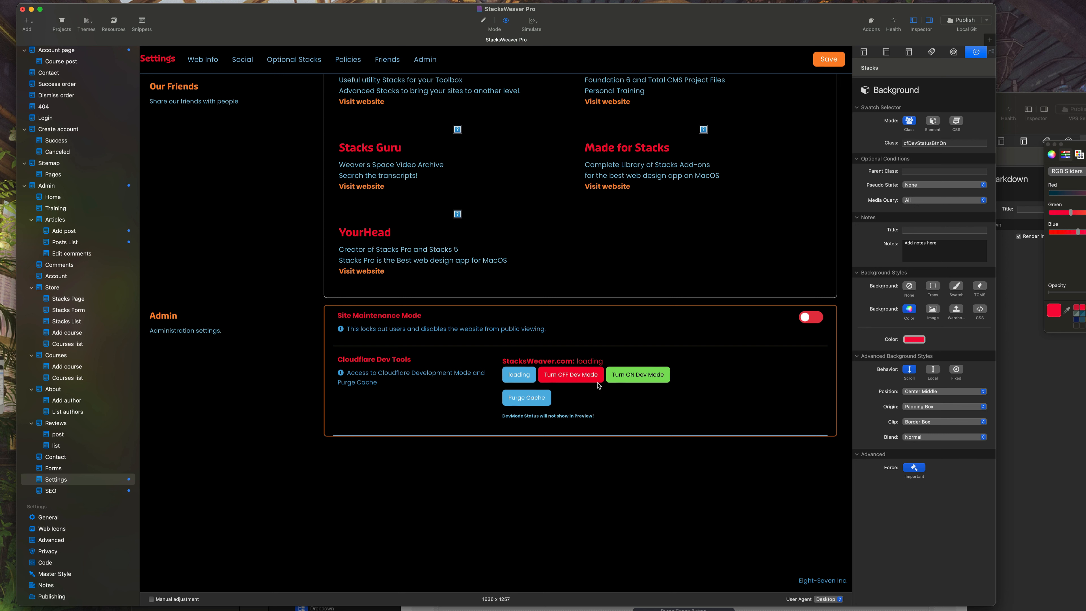
pyautogui.click(482, 20)
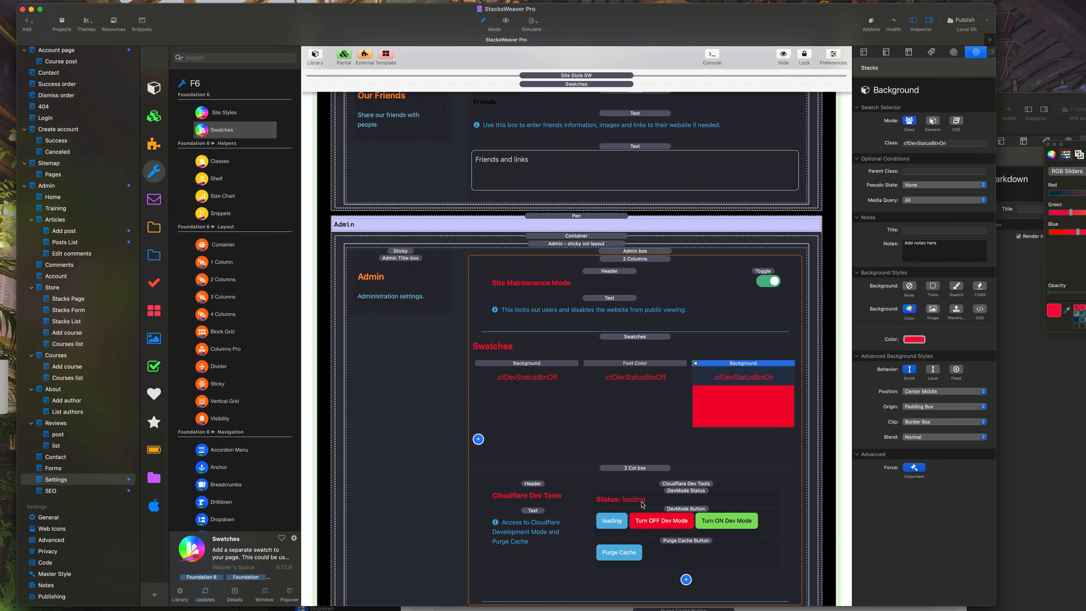
pyautogui.click(641, 506)
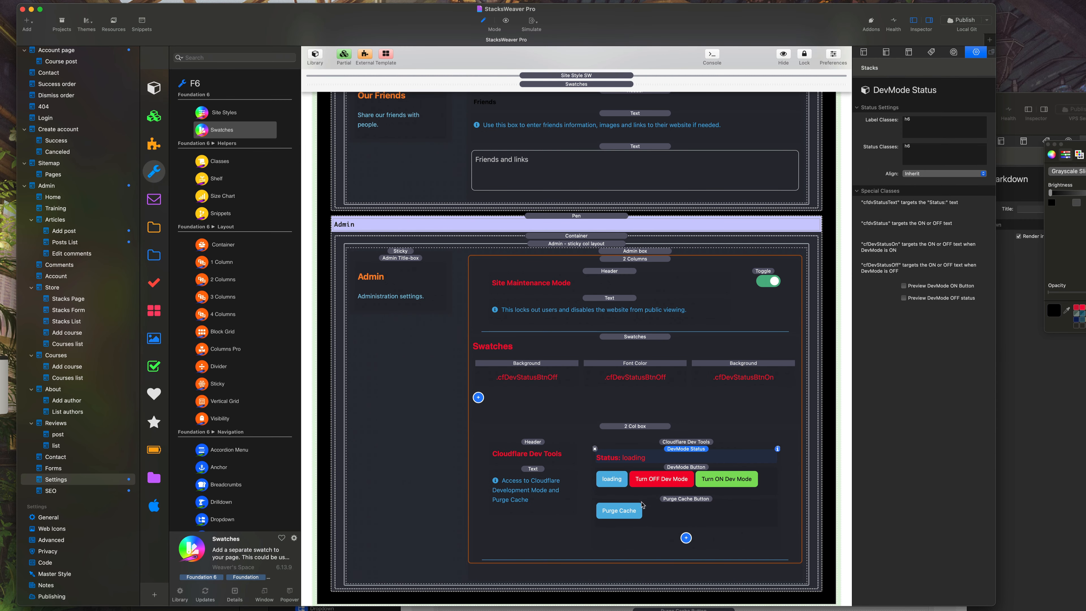
pyautogui.click(905, 286)
# Add a Font Color swatch for the class cfDevStatusOff and set its colour to light green
pyautogui.click(478, 397)
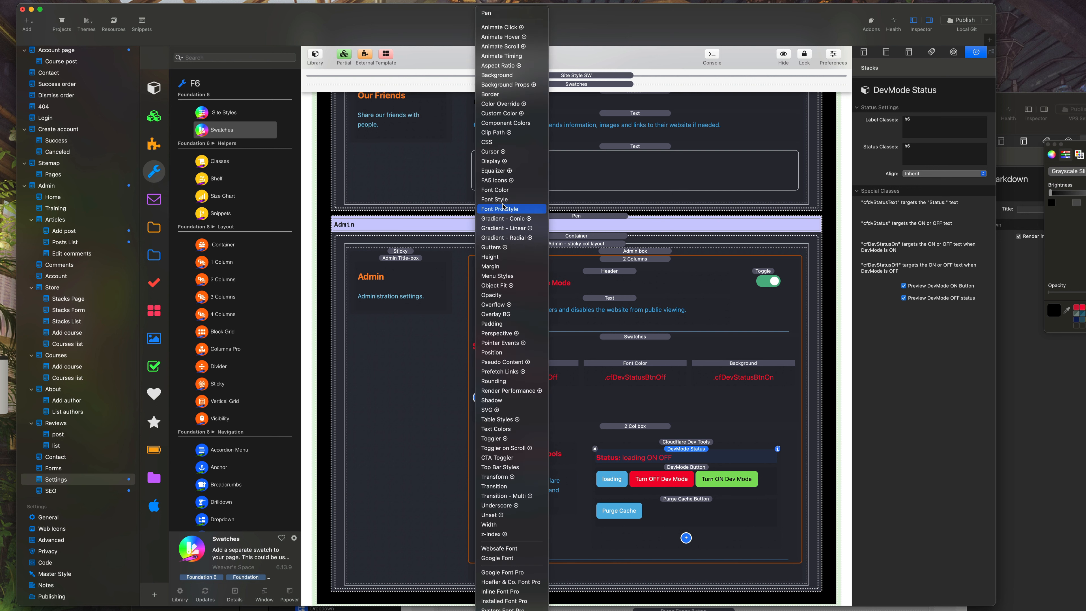
pyautogui.click(498, 189)
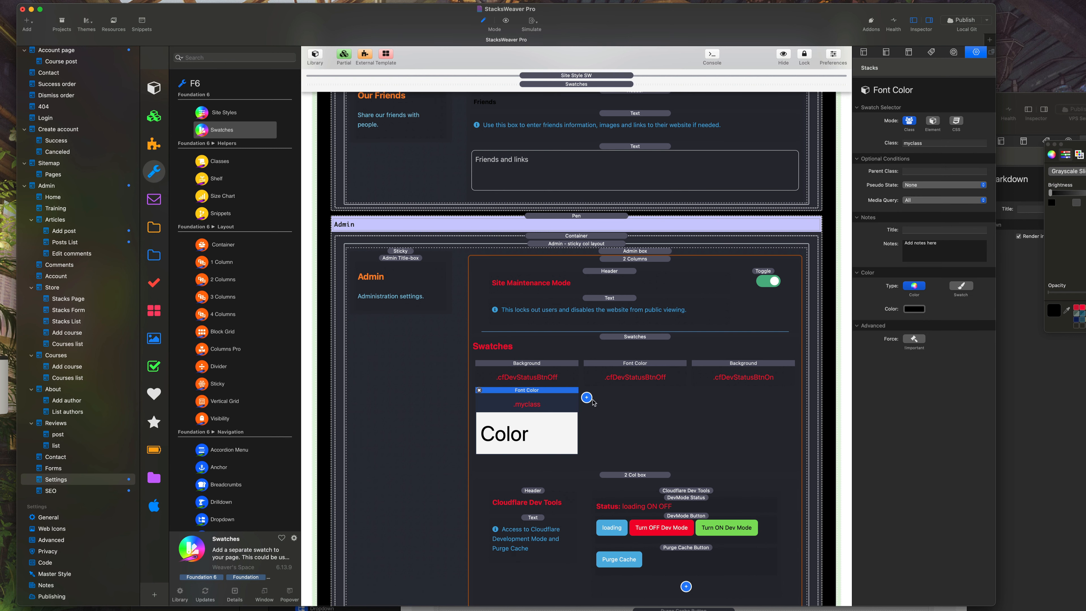
pyautogui.click(610, 491)
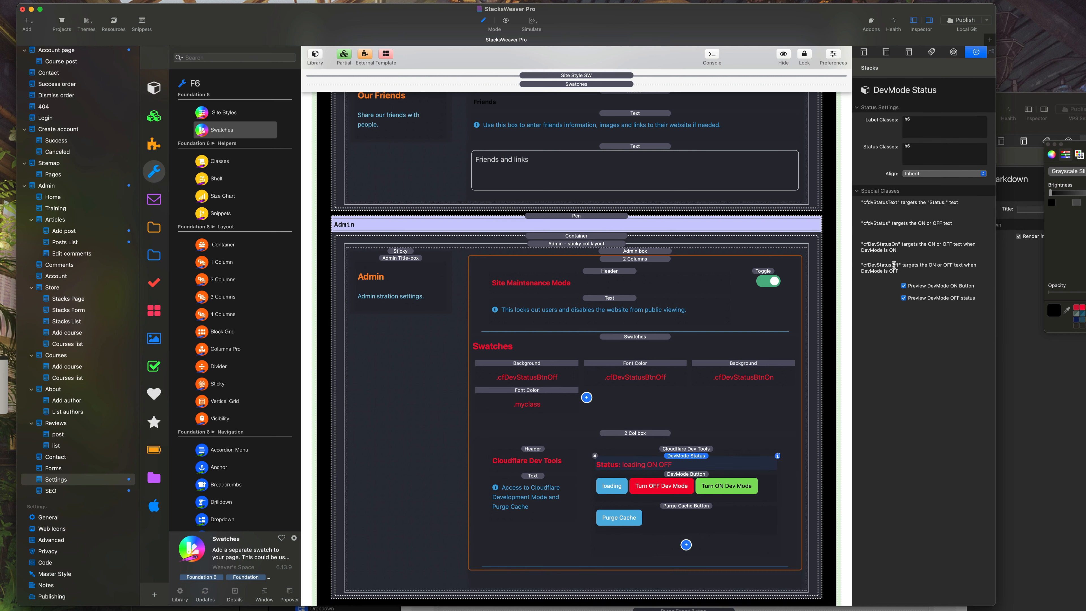
pyautogui.click(534, 404)
pyautogui.doubleClick(915, 143)
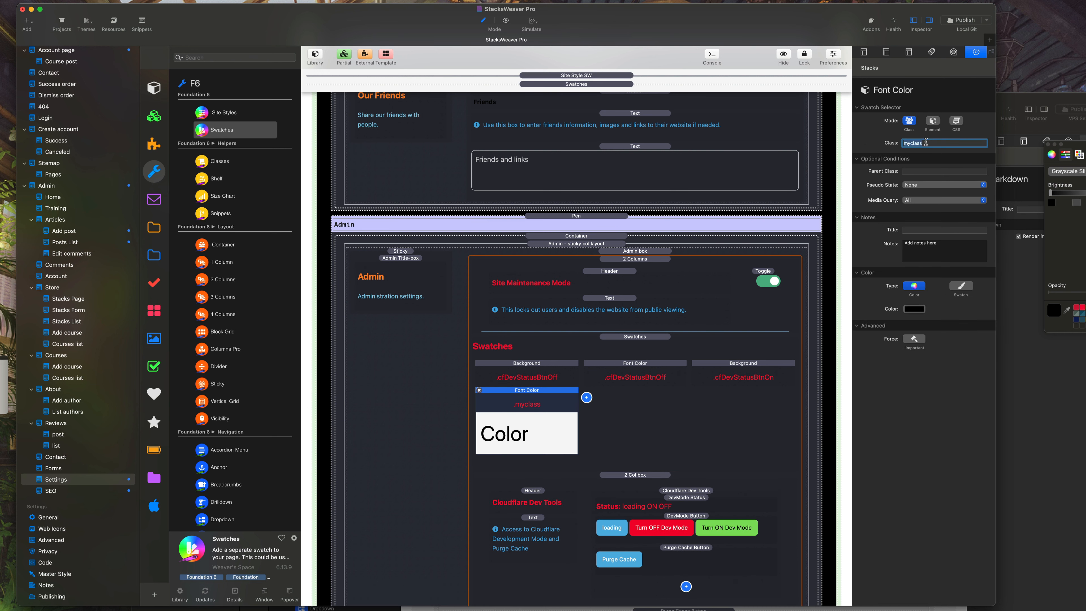
pyautogui.write('cfDevStatusOff')
pyautogui.click(915, 309)
pyautogui.click(1084, 308)
pyautogui.click(946, 252)
# Duplicate the cfDevStatusOff Font Color swatch, change the copy's class to cfDevStatusOn and set its colour to red
pyautogui.moveTo(540, 405); pyautogui.dragTo(621, 407)
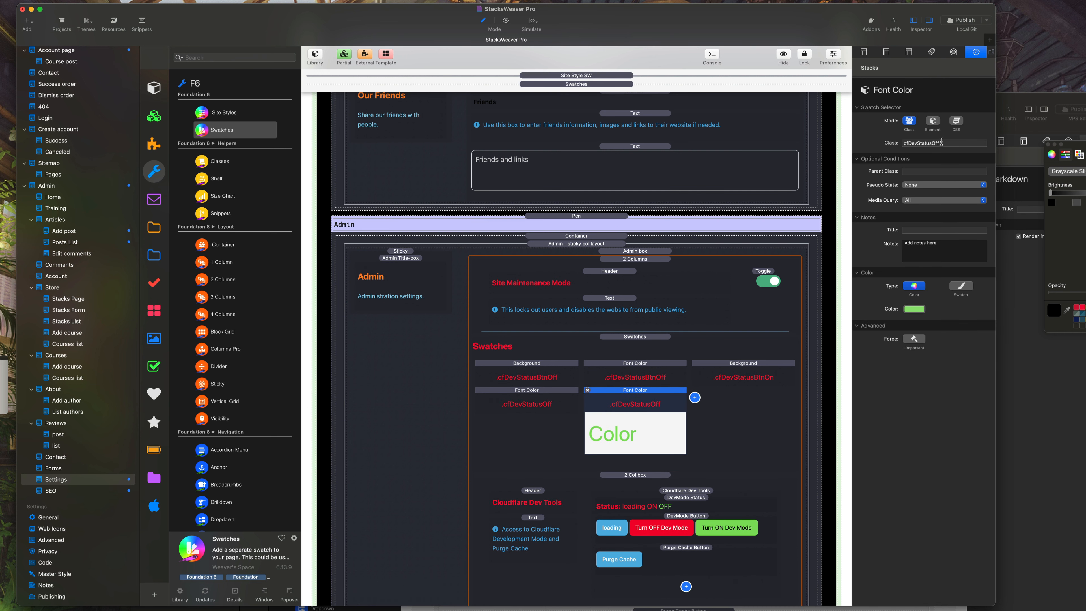
pyautogui.click(942, 143)
pyautogui.press('BackSpace')
pyautogui.press('BackSpace')
pyautogui.write('n')
pyautogui.press('Tab')
pyautogui.click(914, 309)
pyautogui.click(1082, 308)
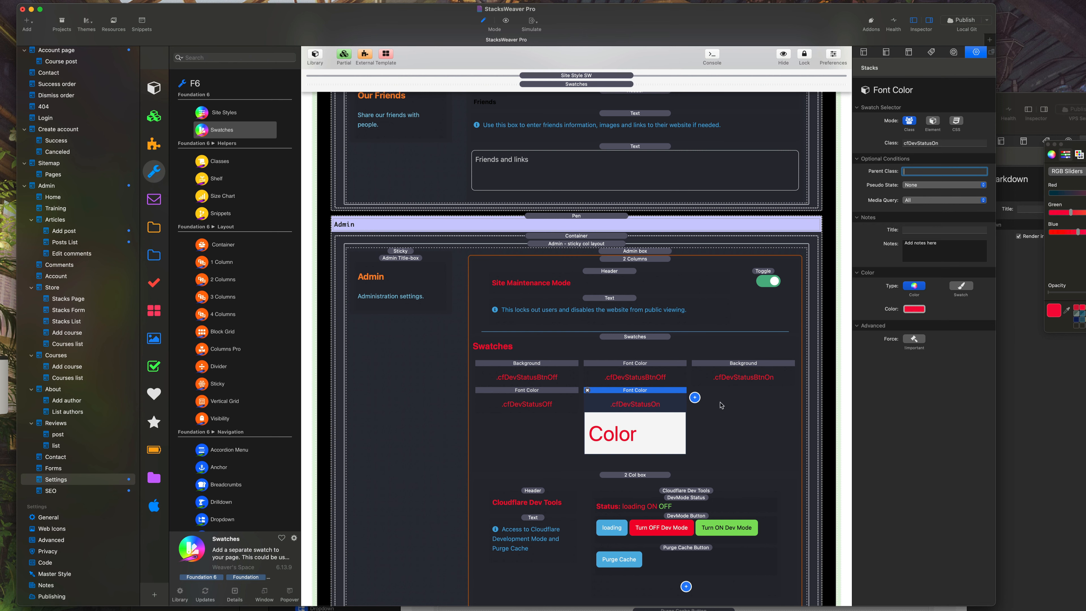
# Copy the Cloudflare Dev Tools stack from the Settings page and open the Admin page for editing
pyautogui.scroll(-3, 767, 444)
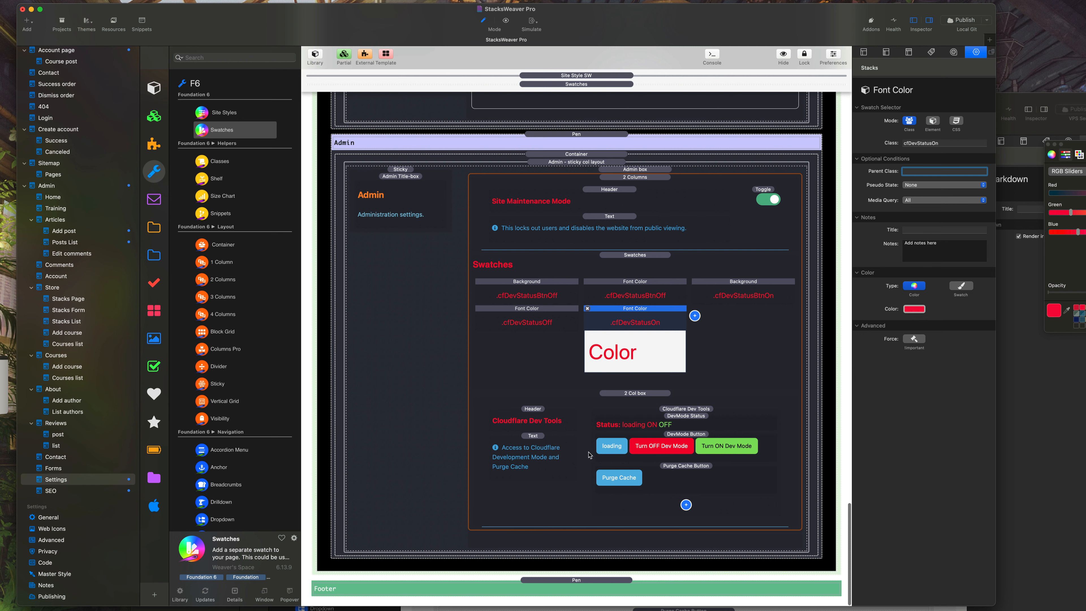
pyautogui.click(692, 424)
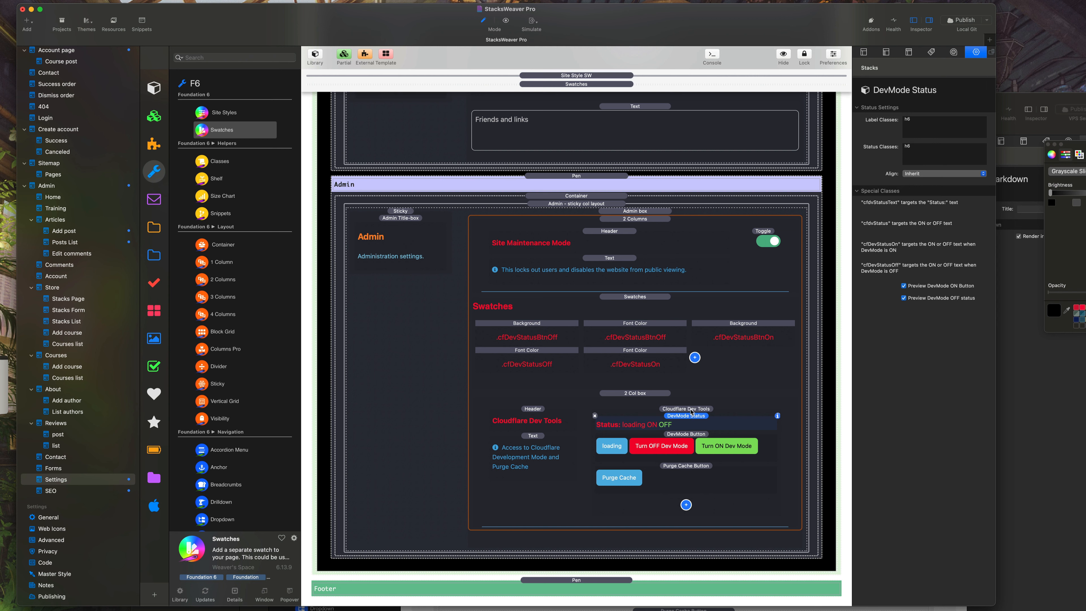
pyautogui.click(692, 410)
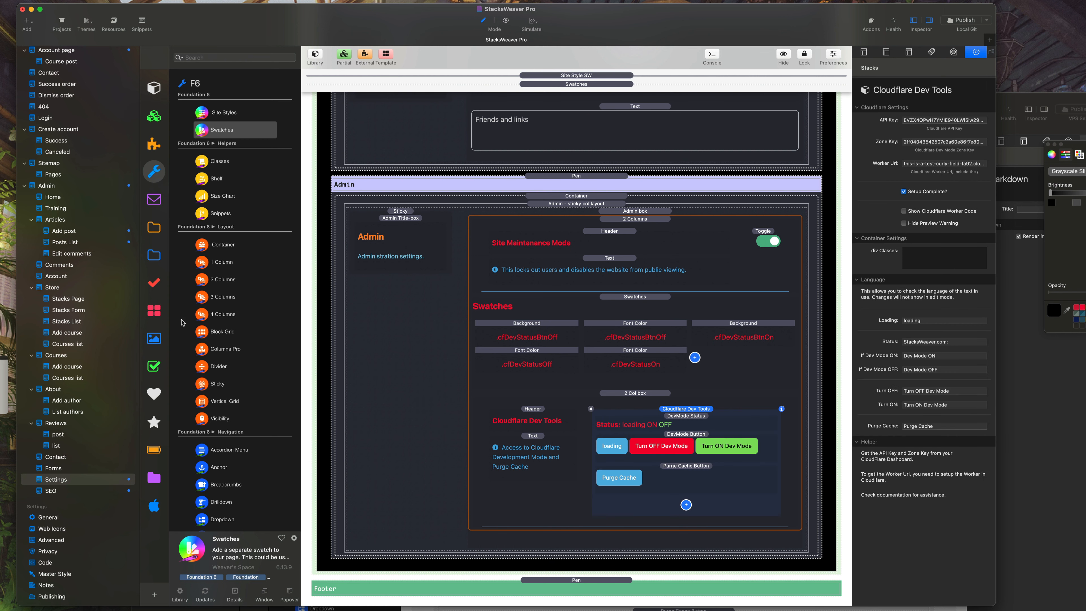
pyautogui.scroll(3, 89, 270)
pyautogui.click(66, 304)
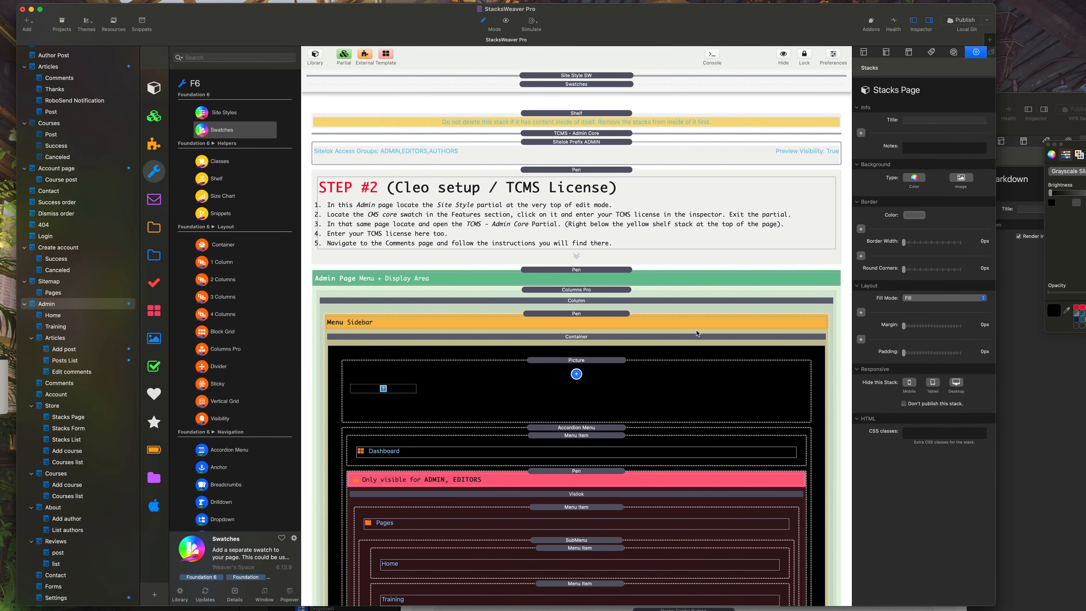
# Check the published Admin dashboard header, then paste the Cloudflare Dev Tools stack below the first column of the Dashboard Menu's Columns Pro
pyautogui.scroll(-3, 649, 374)
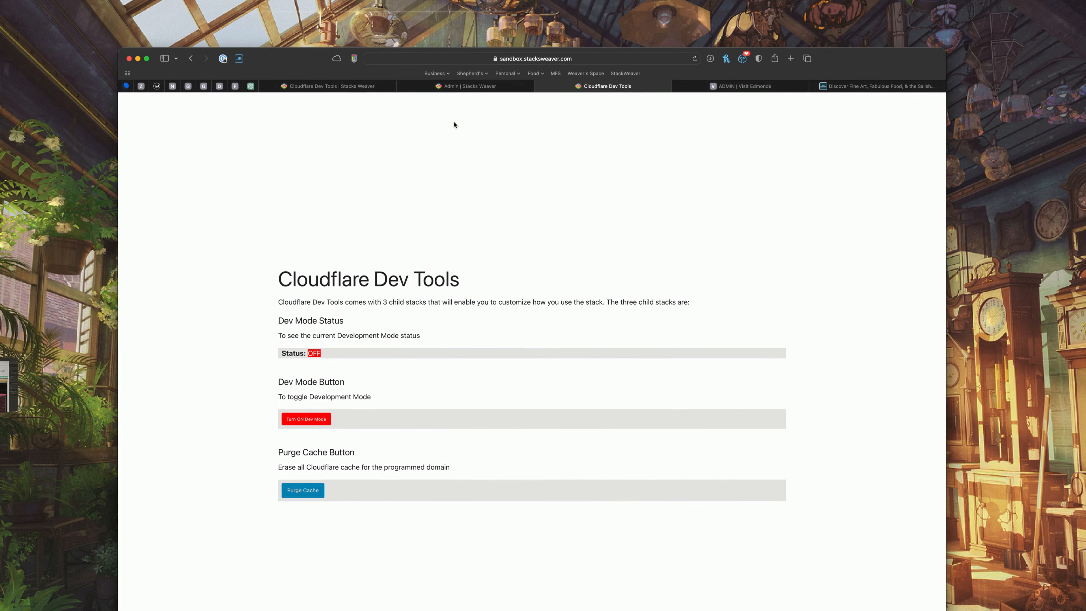
pyautogui.click(417, 87)
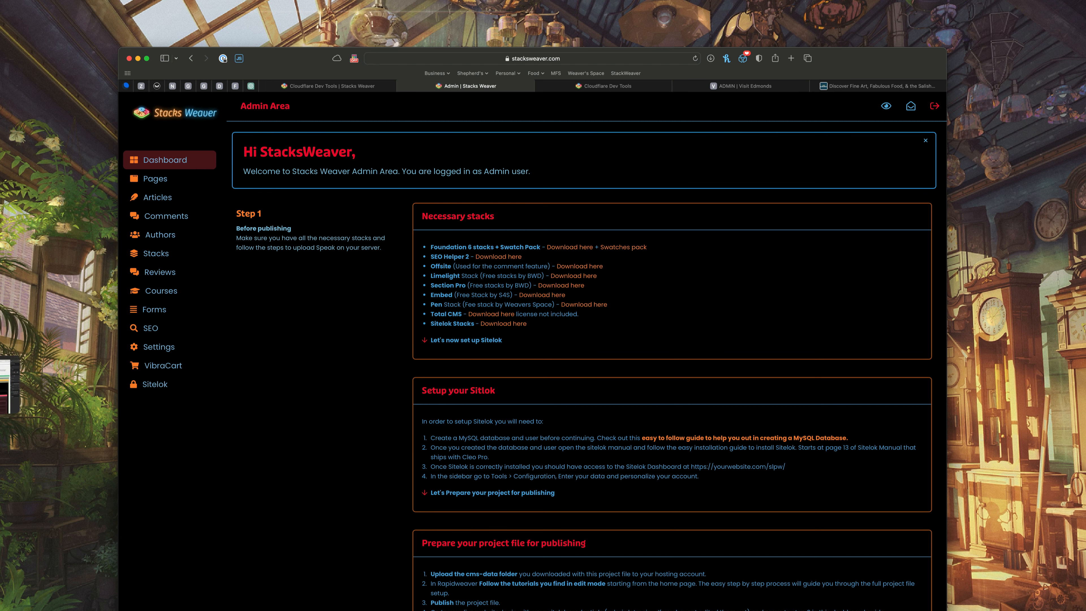
pyautogui.click(8, 385)
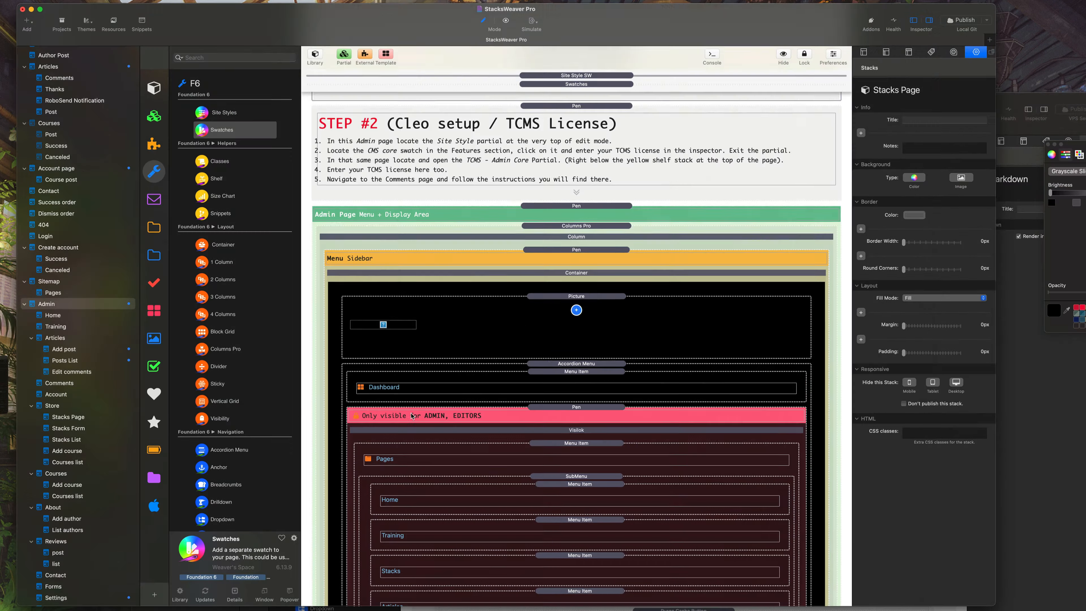
pyautogui.scroll(-15, 468, 408)
pyautogui.click(566, 334)
pyautogui.click(687, 323)
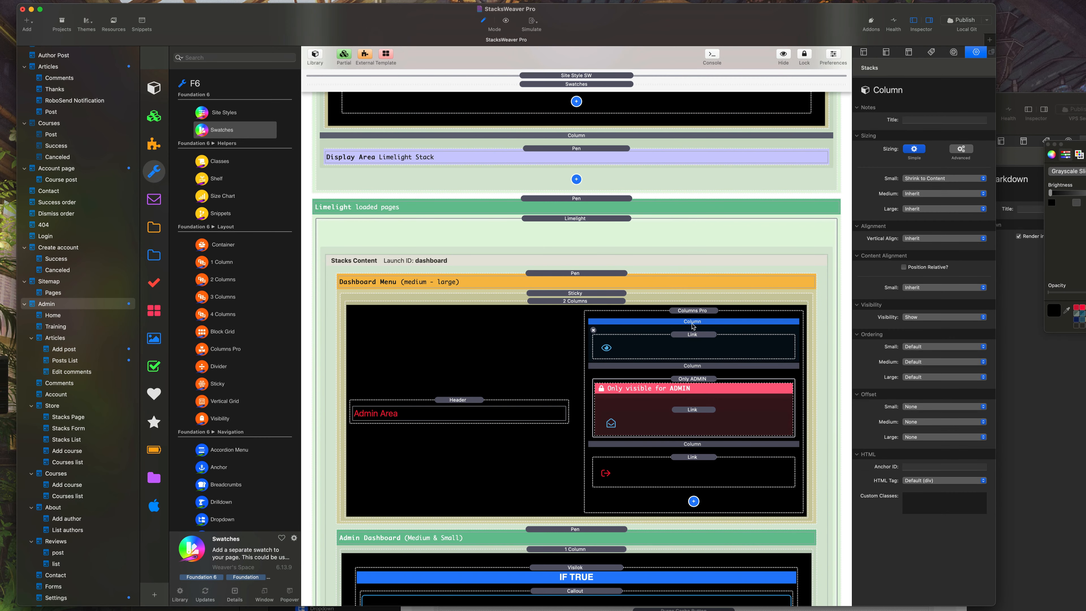
pyautogui.press('super+v')
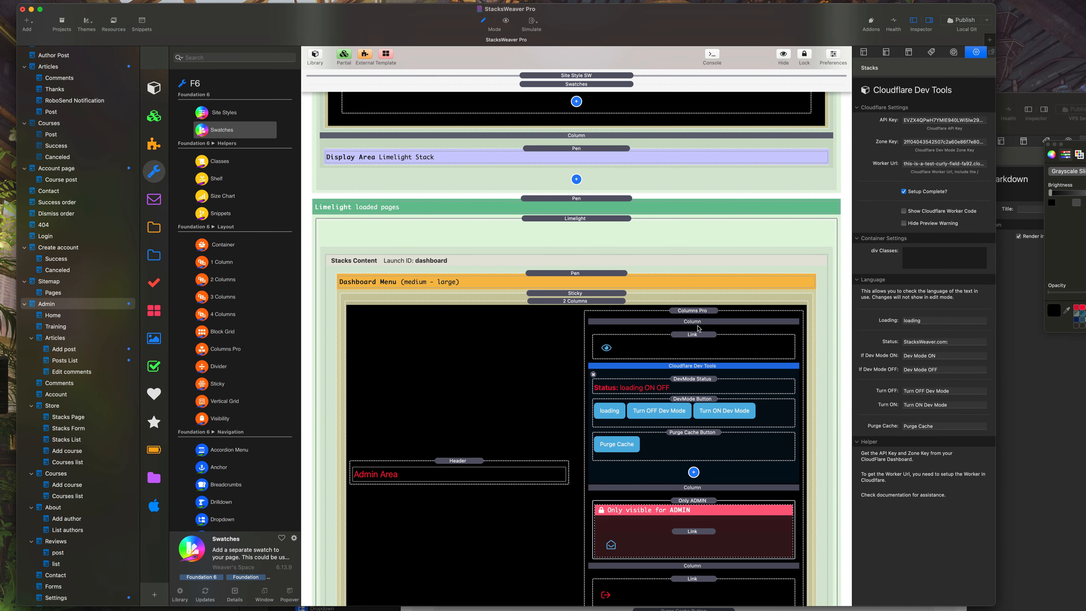
# Duplicate the column holding the eye-icon link and delete the link from the upper copy
pyautogui.click(683, 323)
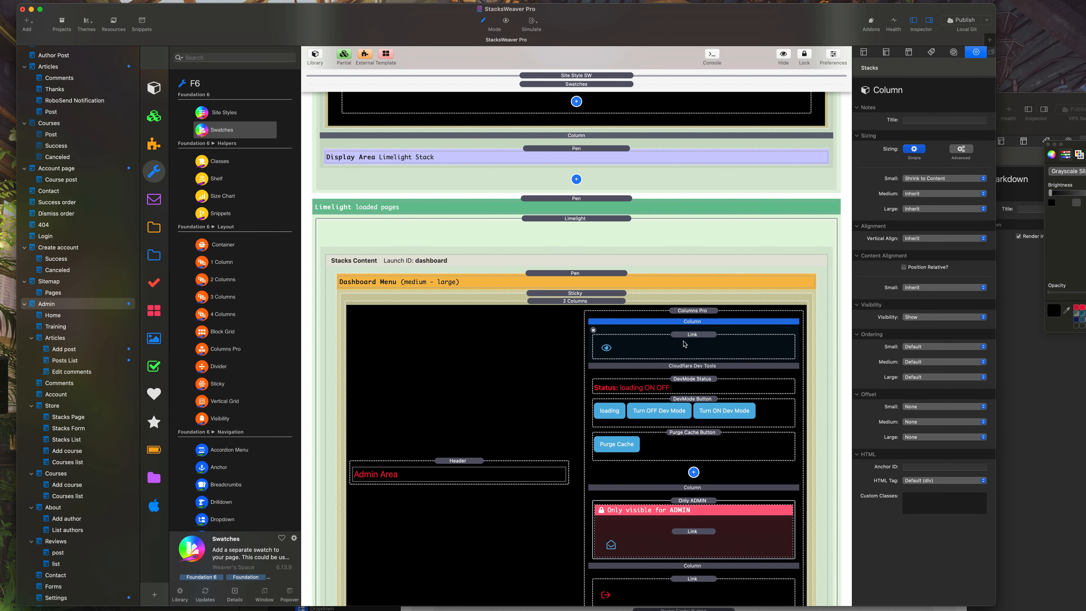
pyautogui.press('super+d')
pyautogui.click(697, 380)
pyautogui.click(677, 348)
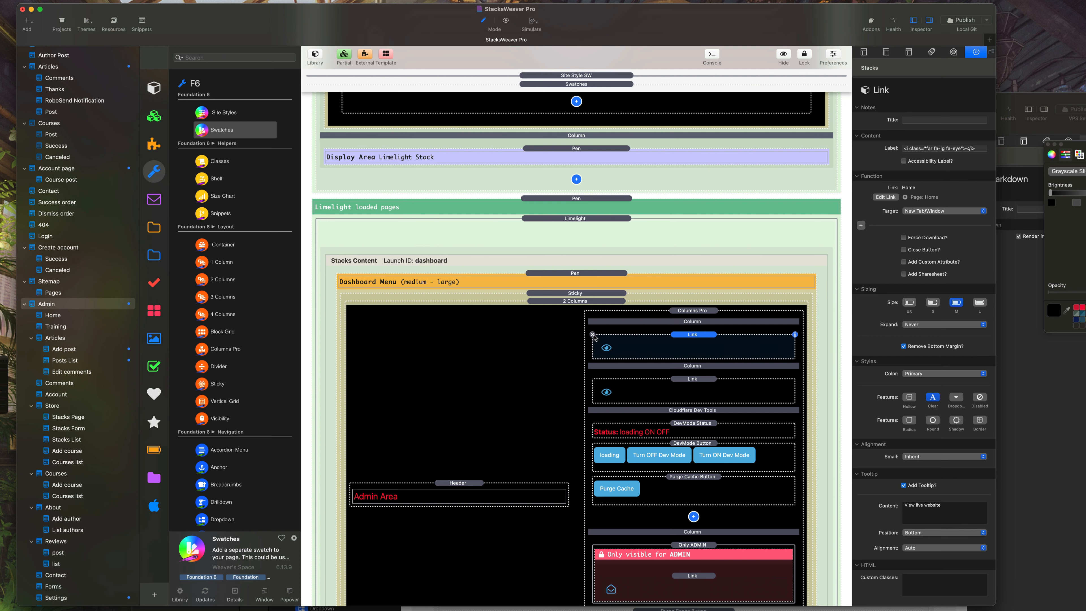
pyautogui.press('Delete')
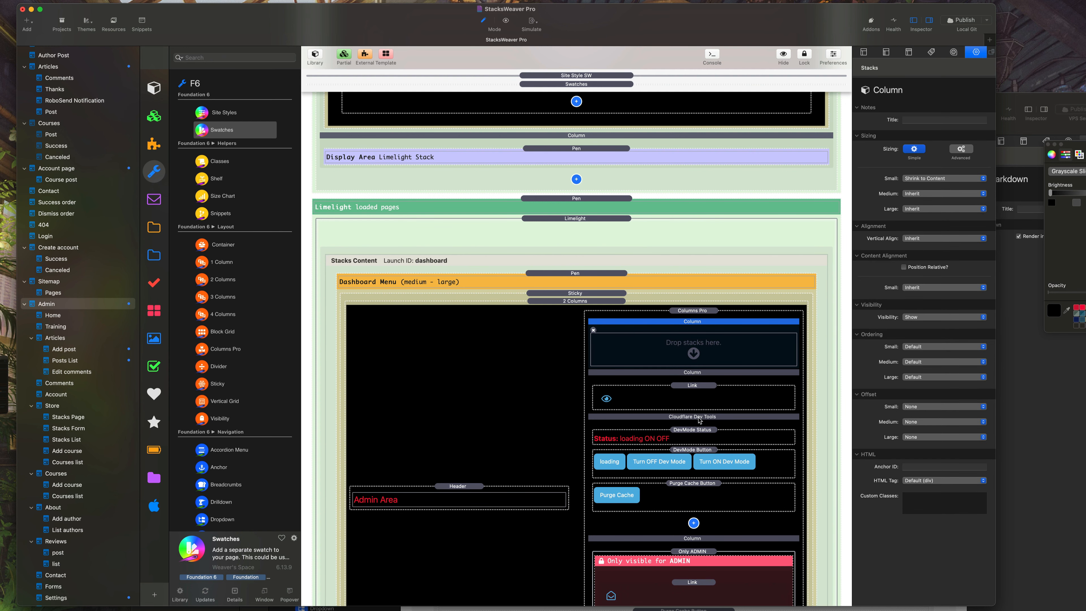
# Move Cloudflare Dev Tools into the empty column and remove its DevMode Button and Purge Cache Button
pyautogui.moveTo(687, 421); pyautogui.dragTo(679, 349)
pyautogui.click(681, 363)
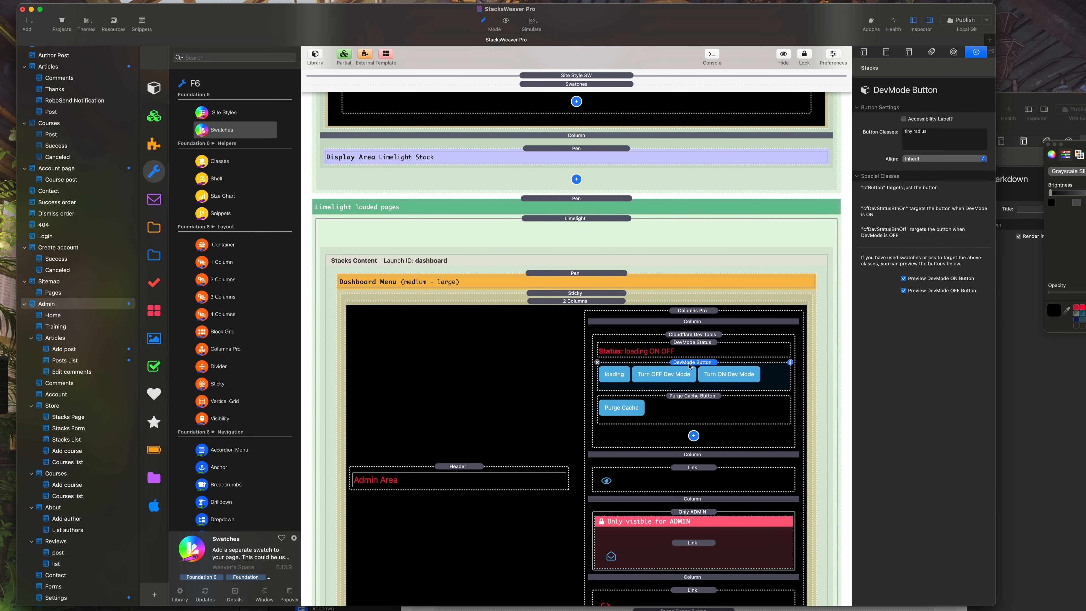
pyautogui.click(598, 363)
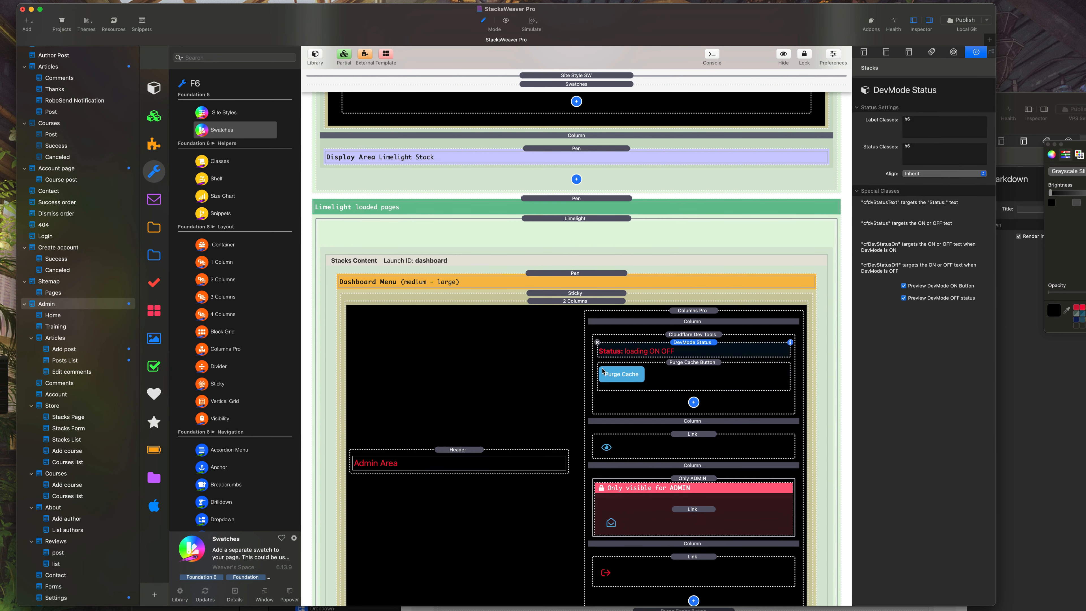
pyautogui.click(601, 366)
pyautogui.press('Delete')
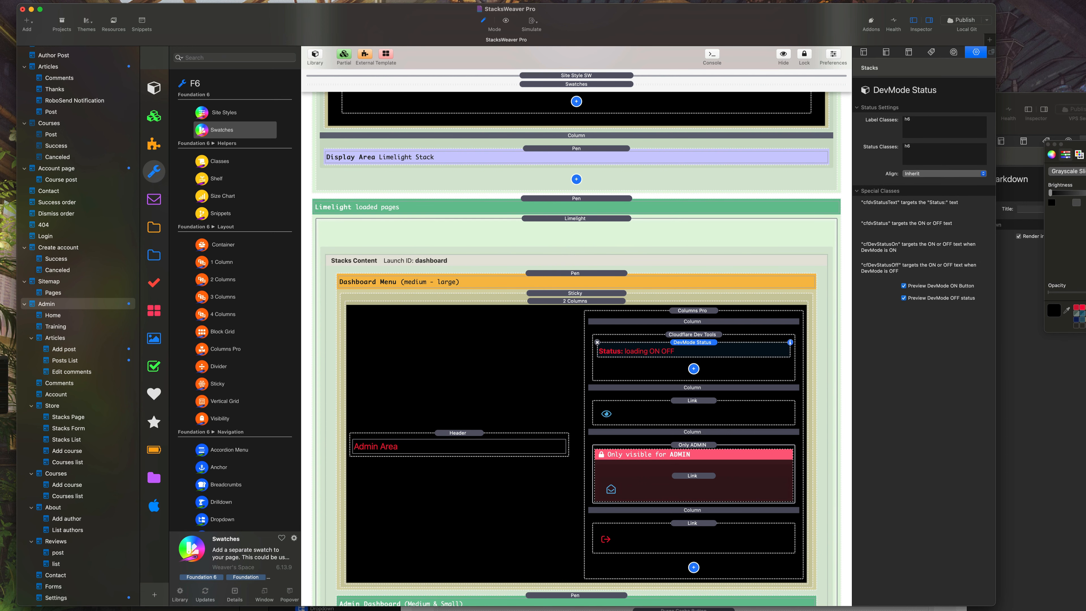
# Copy the Swatches stack from the Settings page and paste it below the Admin Area header on the Admin page
pyautogui.scroll(-5, 65, 552)
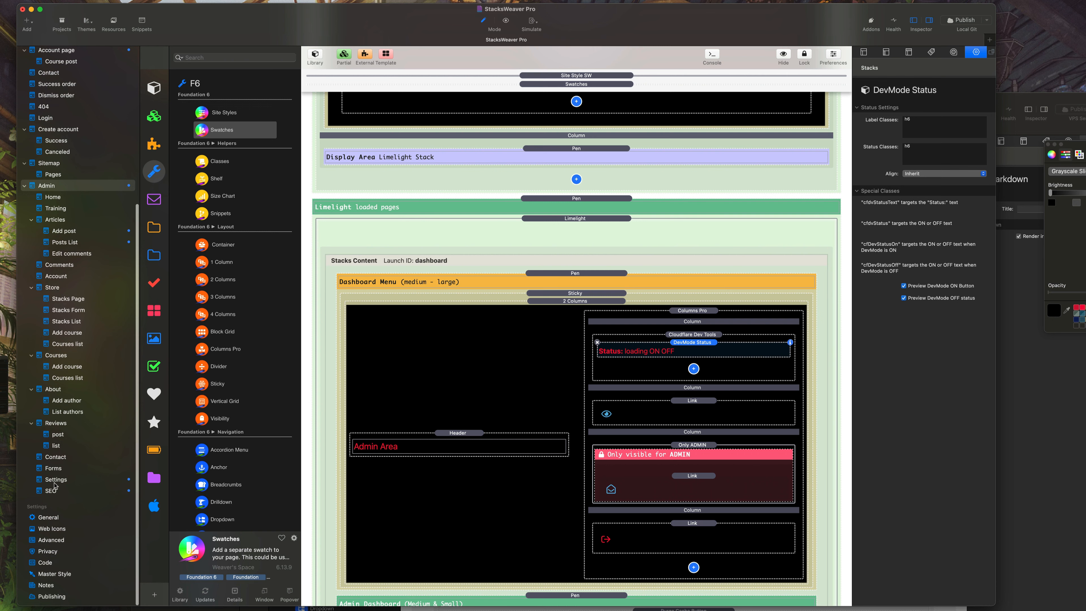
pyautogui.click(55, 481)
pyautogui.click(631, 308)
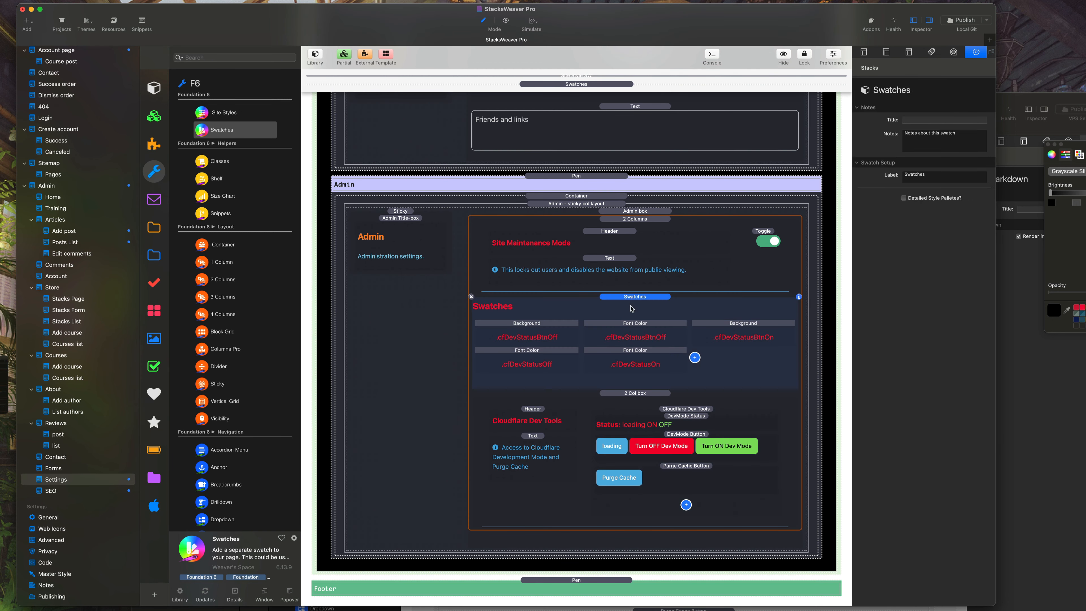
pyautogui.press('super+c')
pyautogui.click(66, 188)
pyautogui.click(492, 442)
pyautogui.press('super+v')
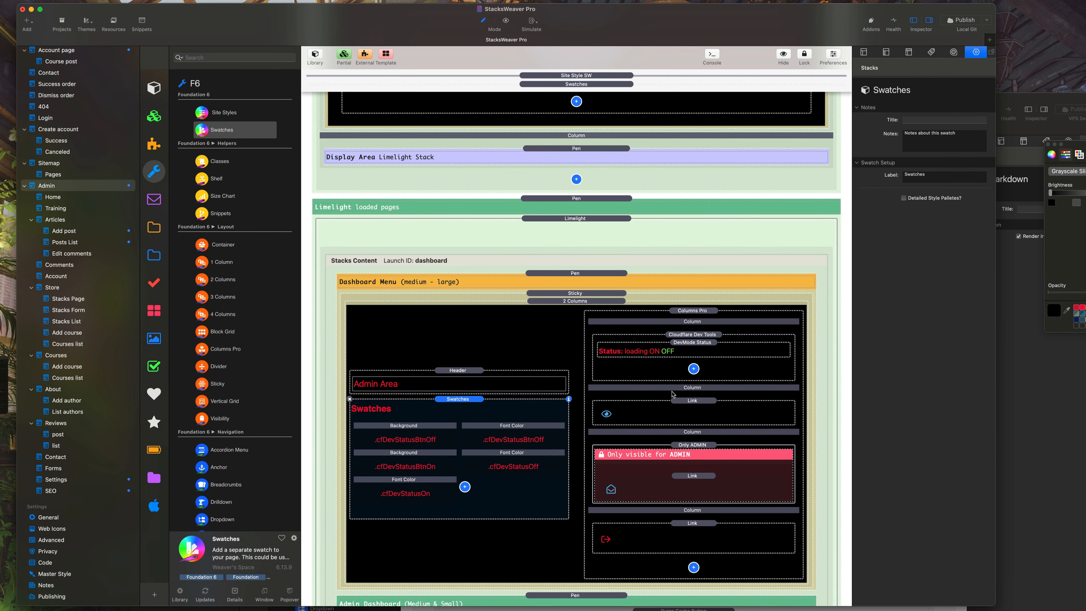
# Set the Admin page's cfDevStatusOn Font Color swatch to orange
pyautogui.click(420, 488)
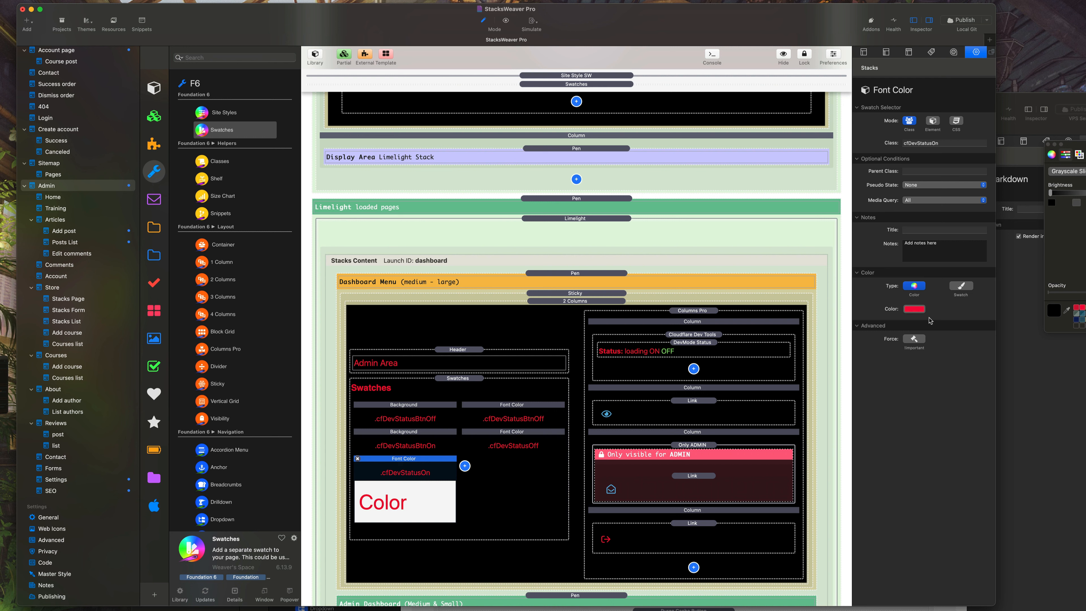
pyautogui.click(915, 313)
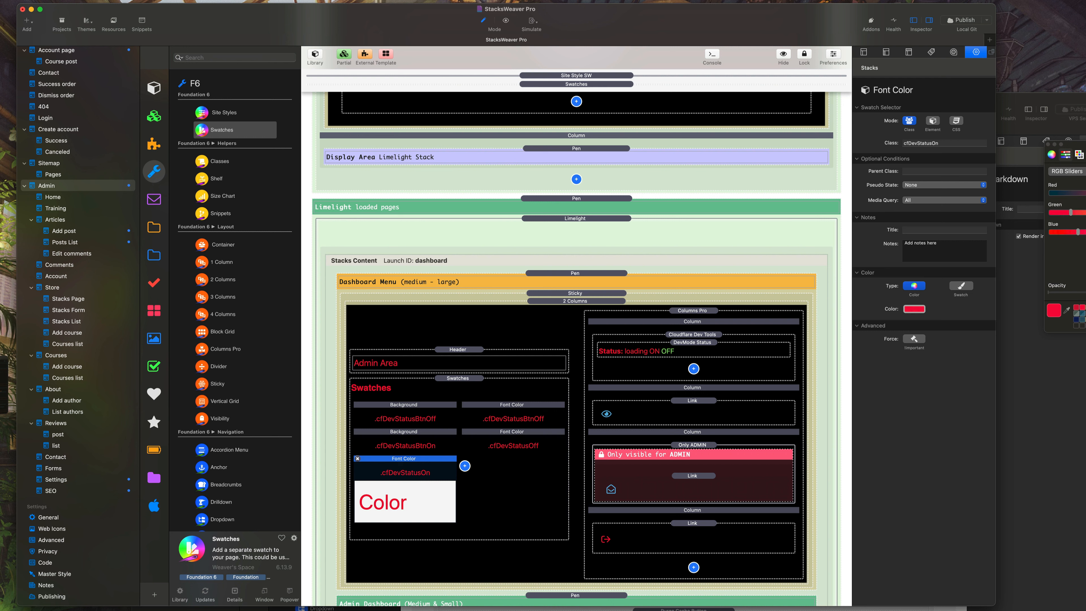
pyautogui.click(1085, 308)
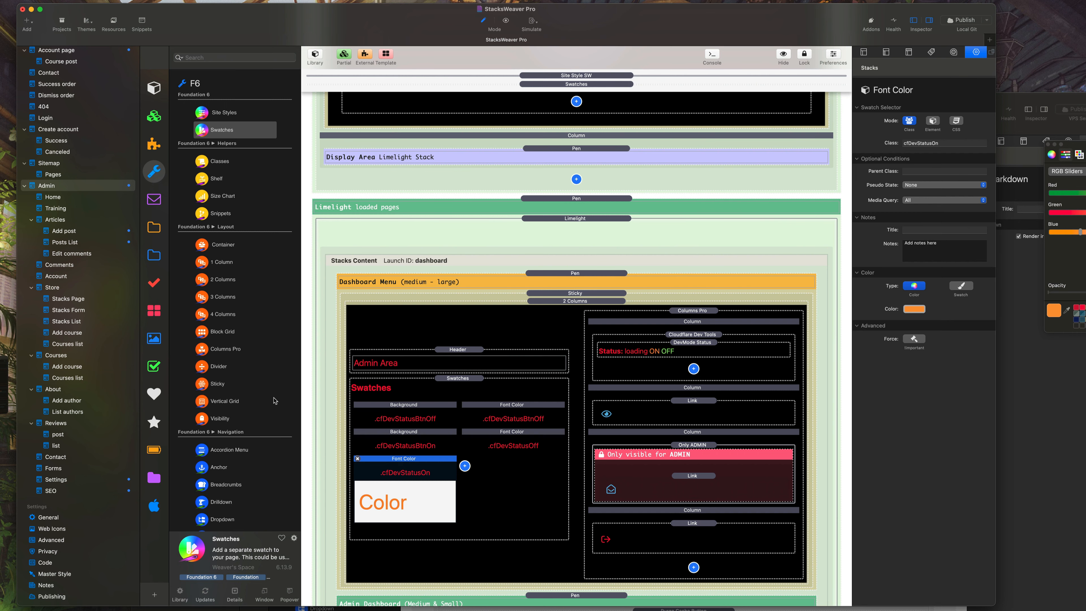
pyautogui.click(88, 480)
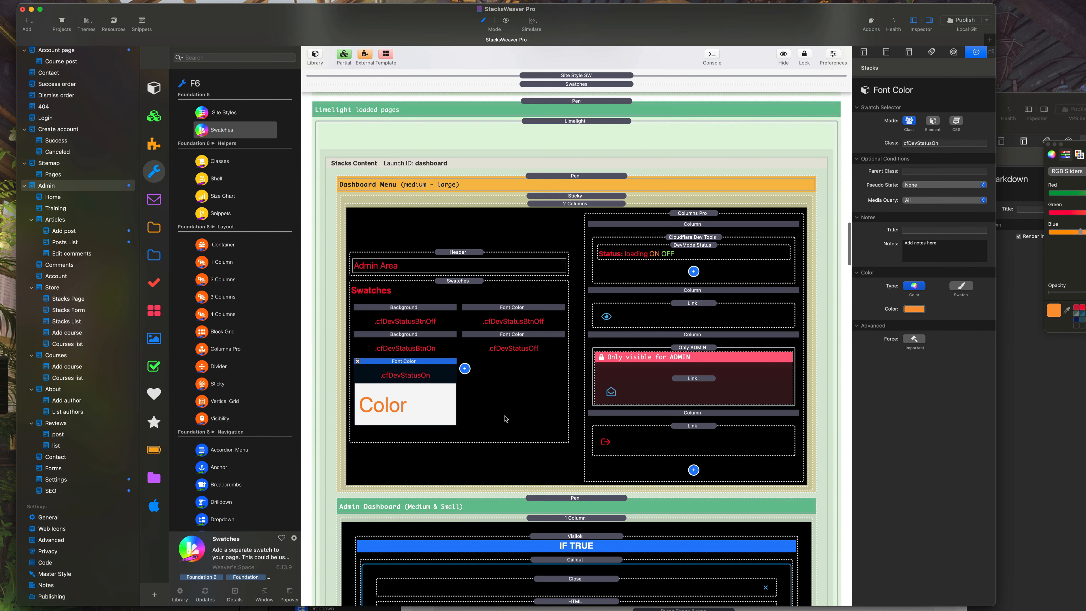
pyautogui.scroll(1, 506, 420)
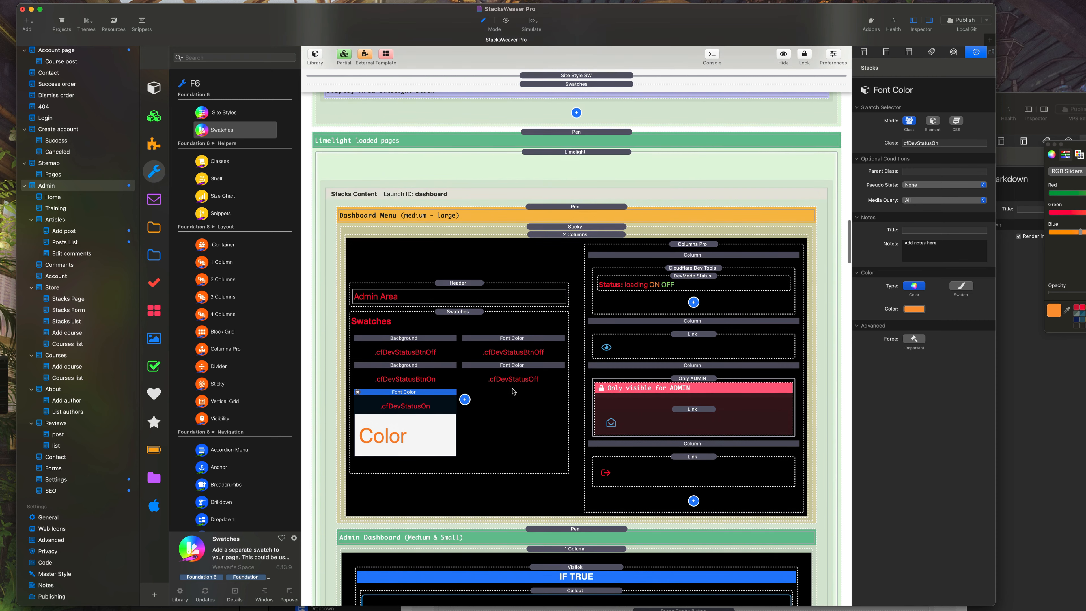
# Switch to the browser, empty its caches and reload the published Admin page
pyautogui.click(508, 20)
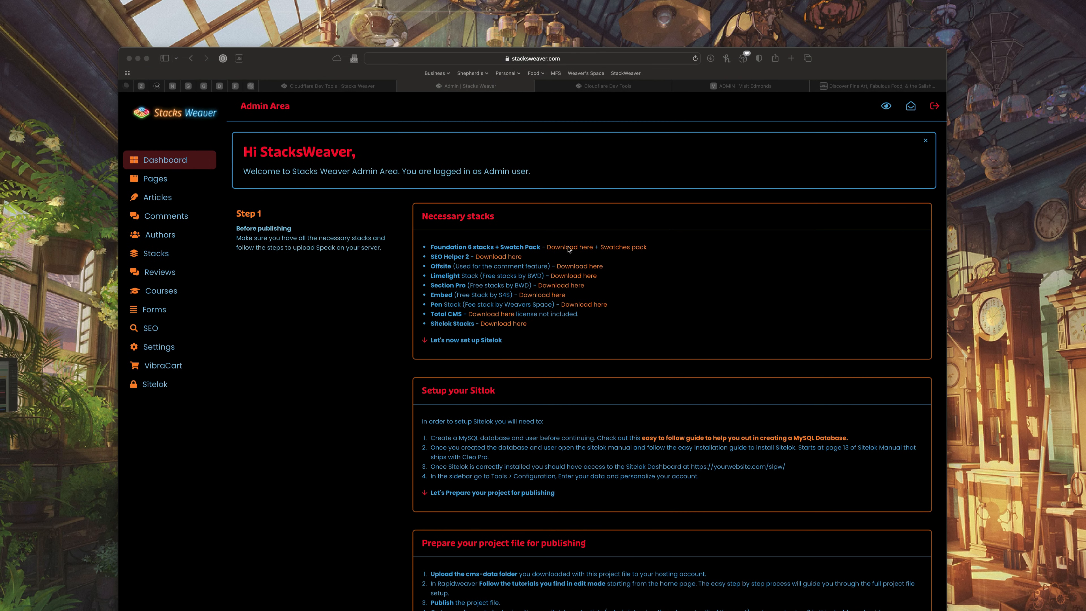
pyautogui.click(124, 0)
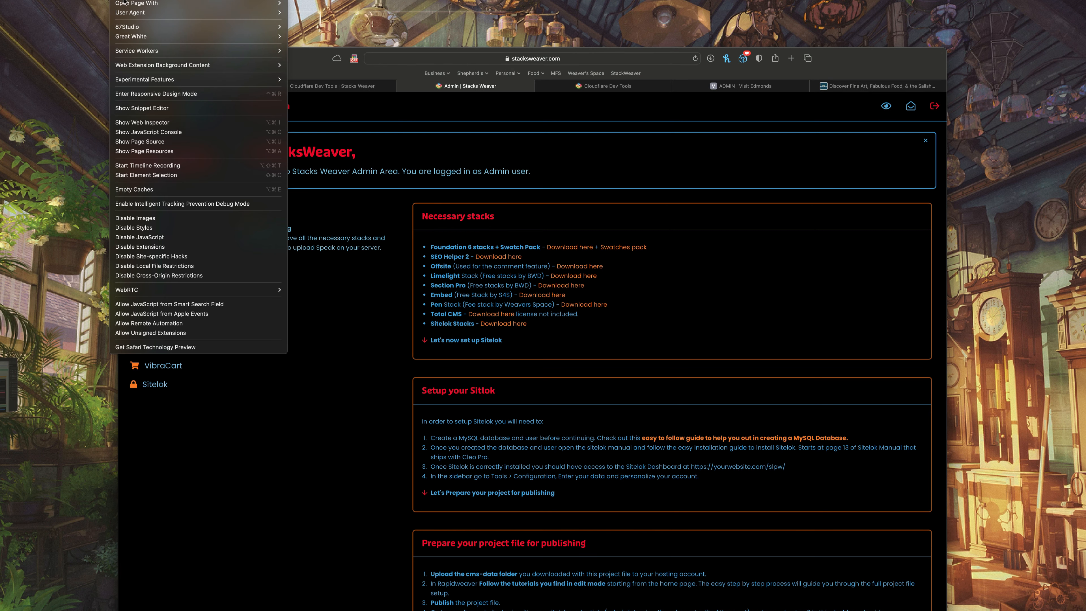
pyautogui.click(156, 191)
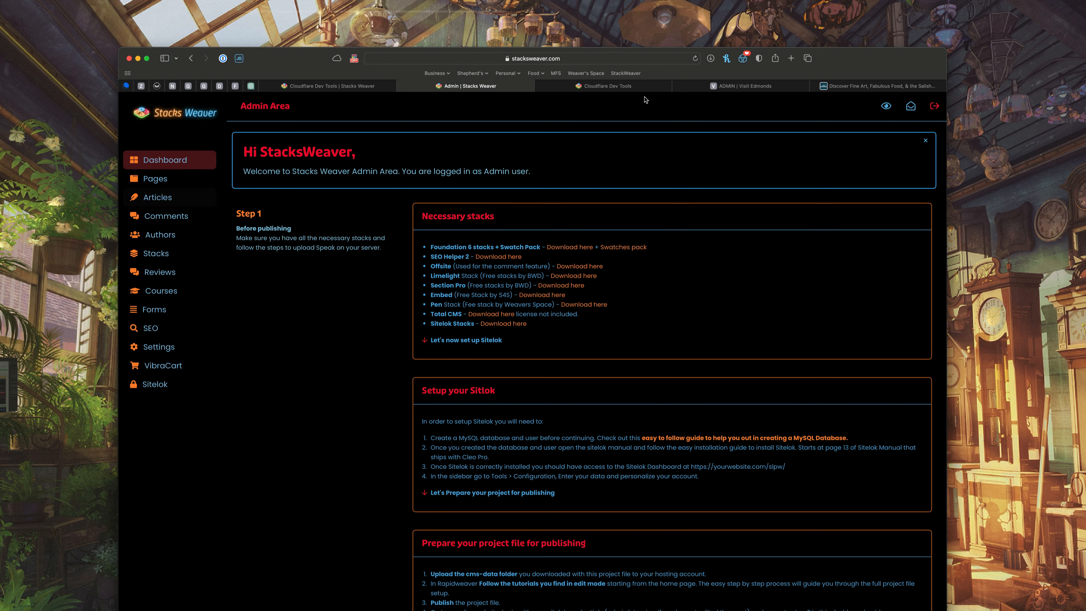
pyautogui.click(695, 59)
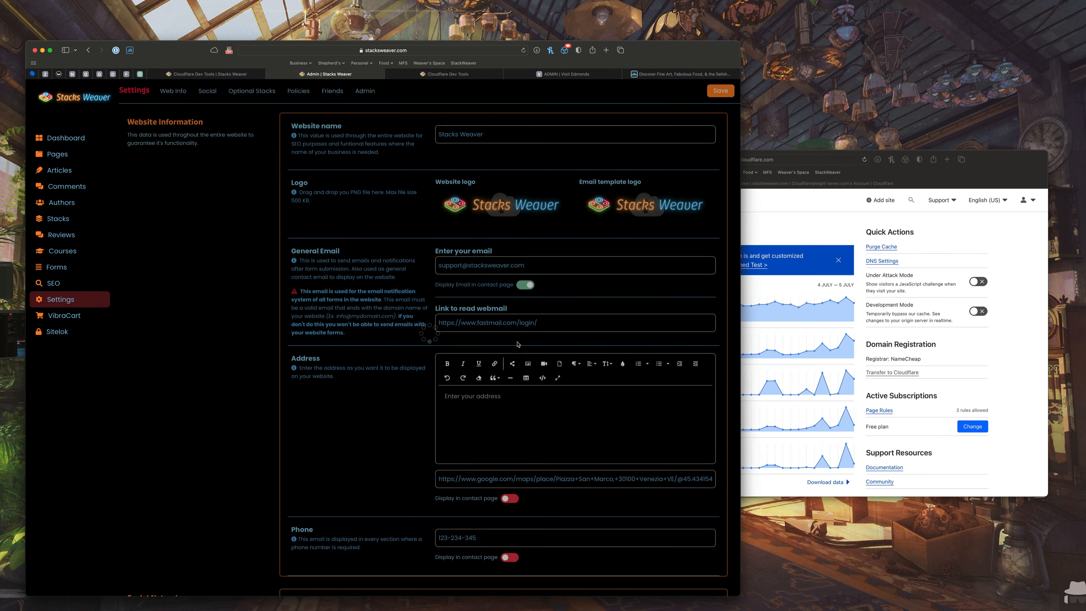
# Turn on Dev Mode in the Admin section of the published Settings page and reload the Cloudflare overview to check it
pyautogui.scroll(-20, 301, 365)
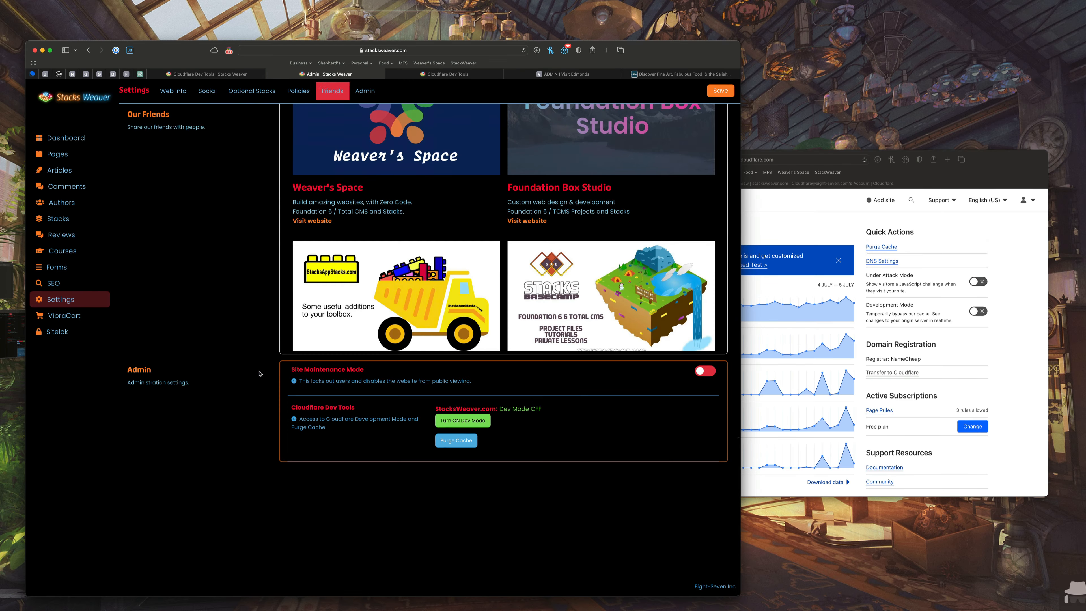
pyautogui.click(480, 425)
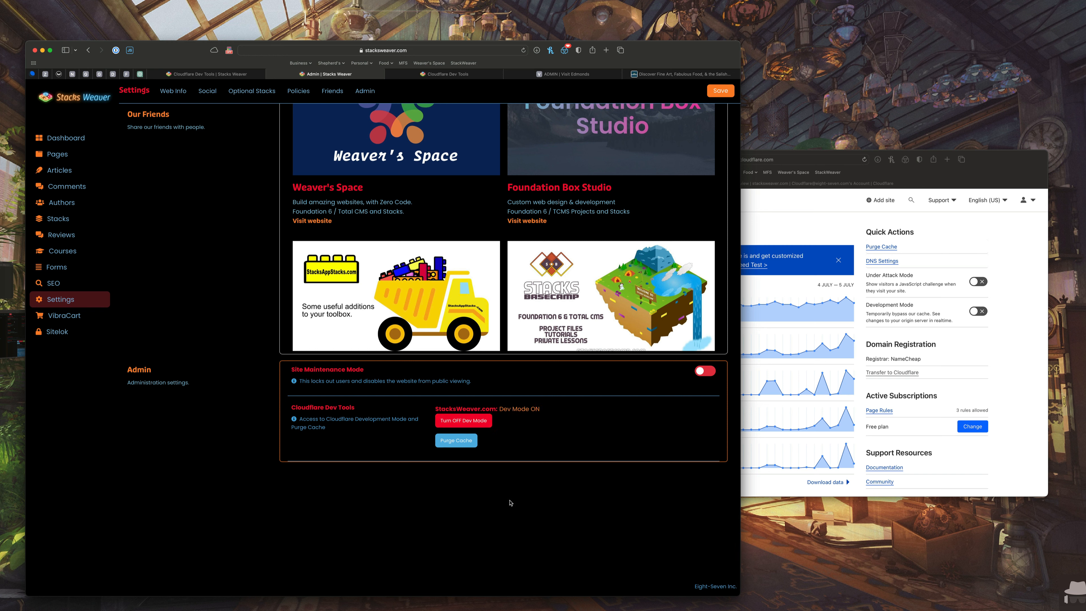
pyautogui.click(864, 162)
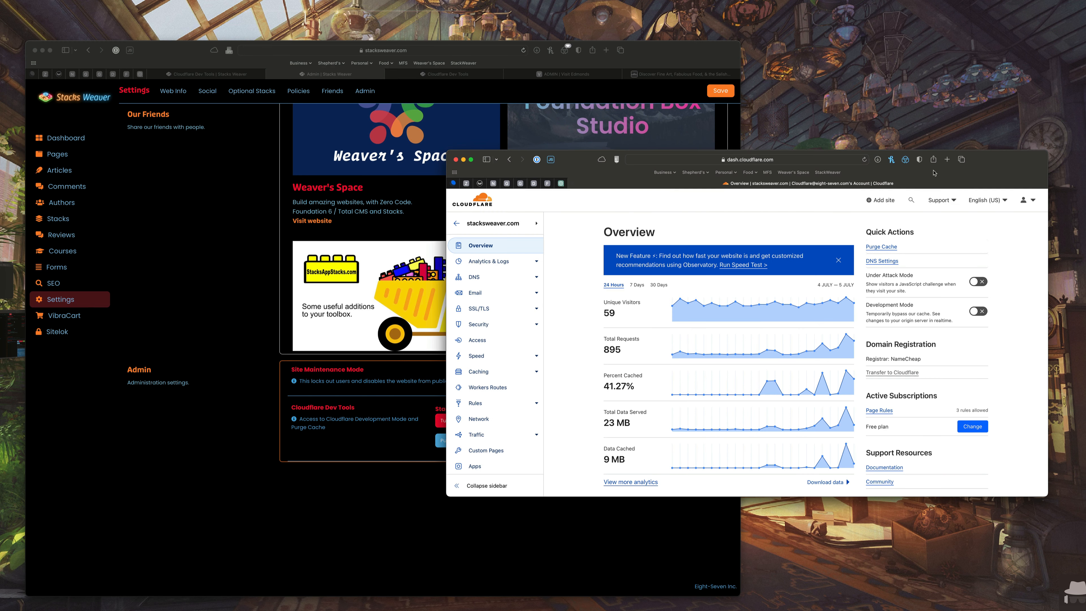
pyautogui.click(865, 163)
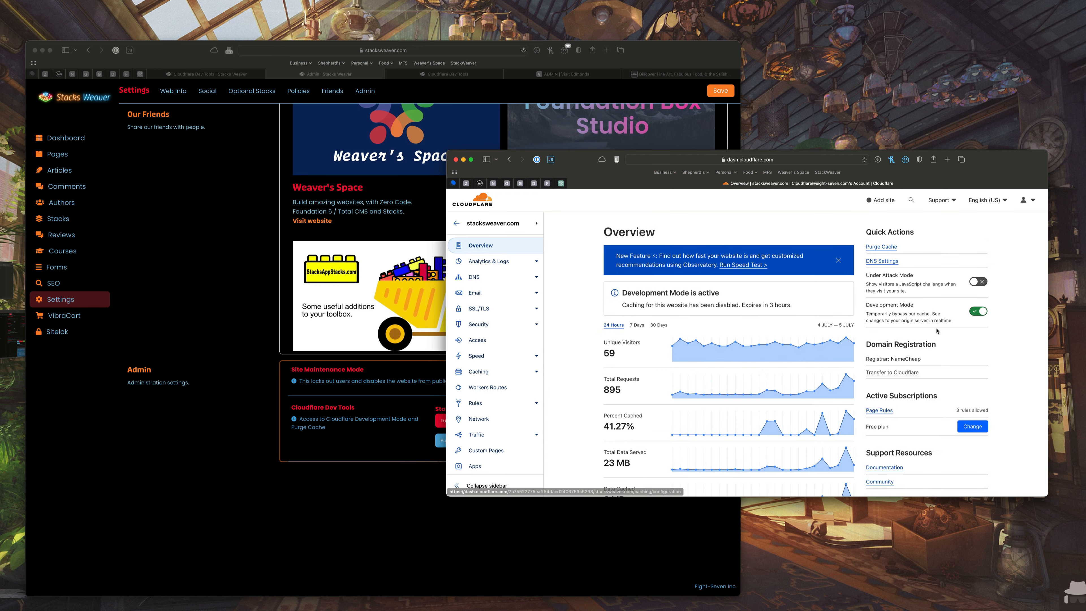
# Open the published admin Dashboard, switch off Development Mode in Cloudflare and reload the dashboard to check its status
pyautogui.click(386, 547)
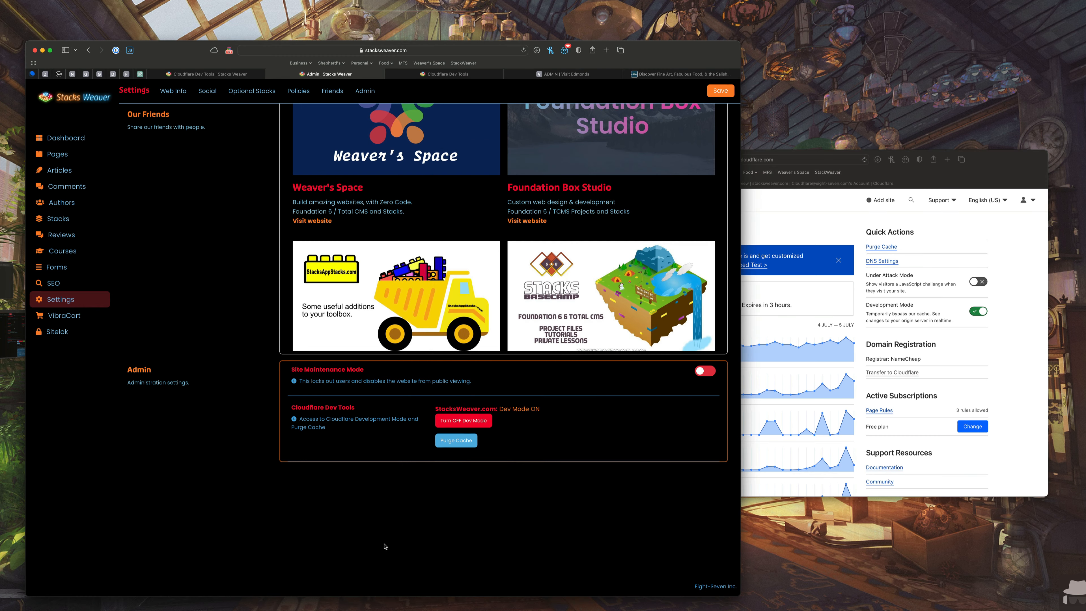
pyautogui.click(78, 143)
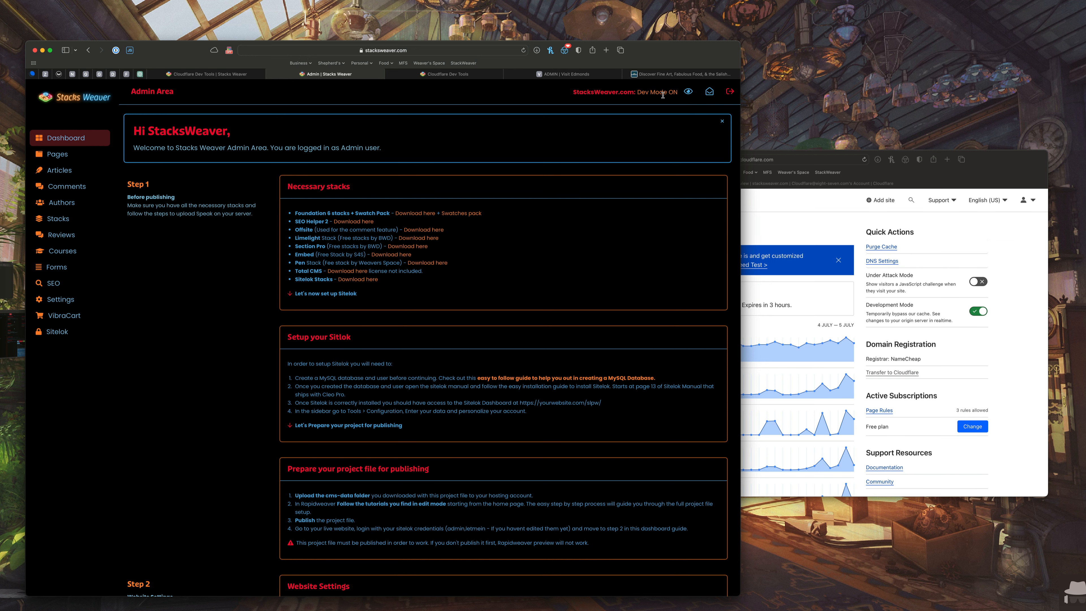
pyautogui.click(977, 312)
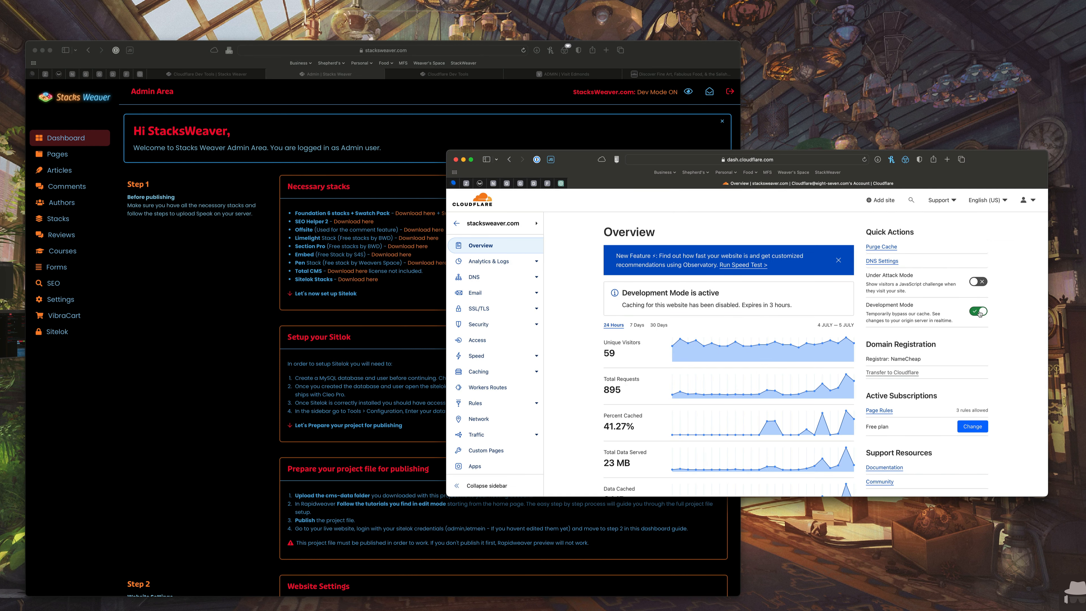
pyautogui.click(522, 49)
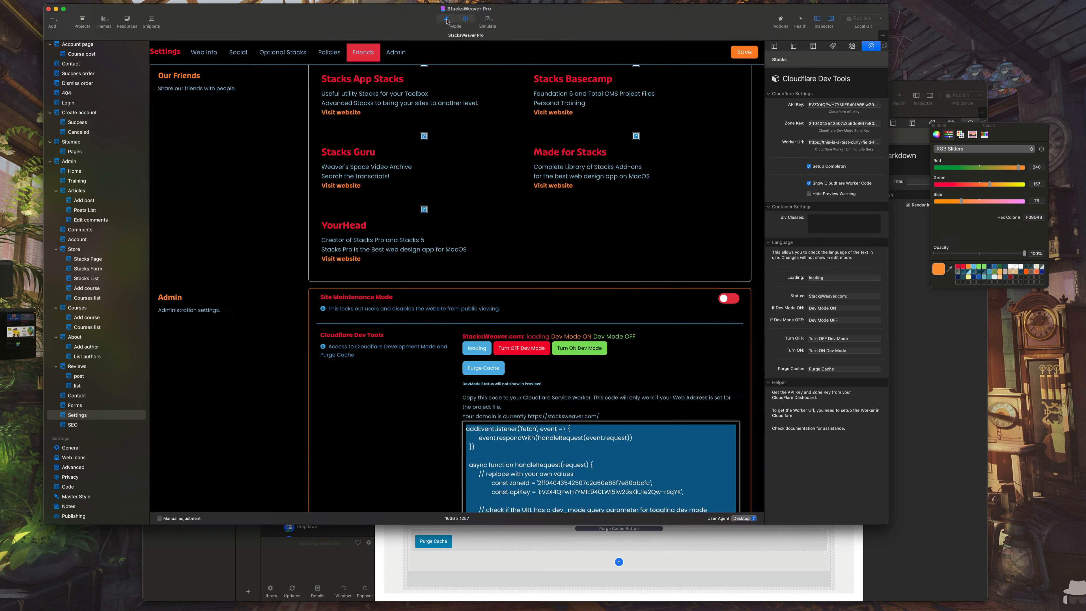
# Leave the Settings page preview, switch to the browser, turn on Dev Mode in the published Settings page's Admin section and reload the Cloudflare overview
pyautogui.click(446, 20)
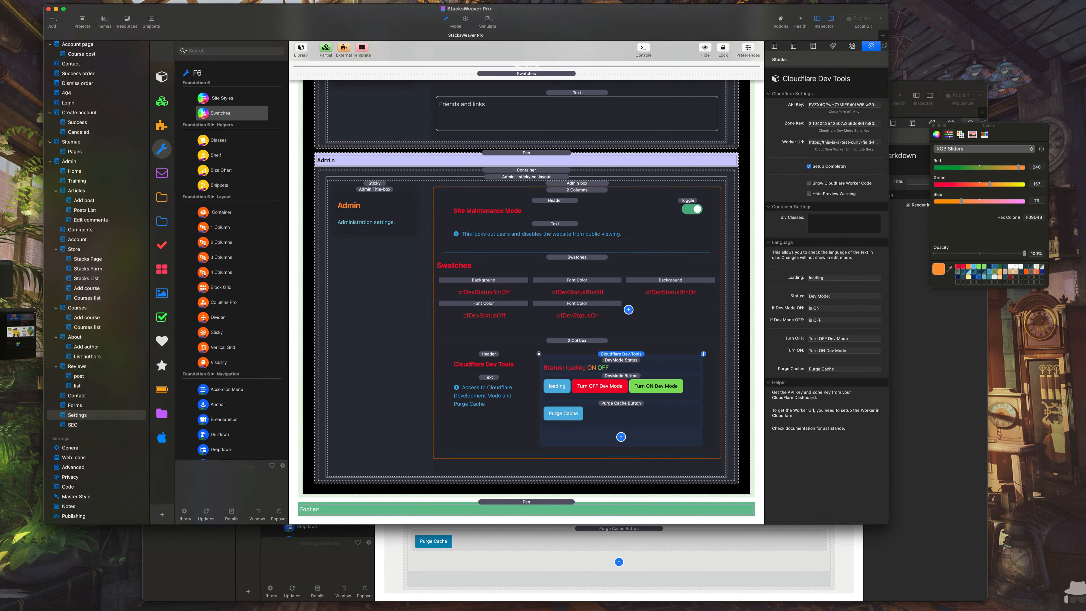
pyautogui.click(23, 345)
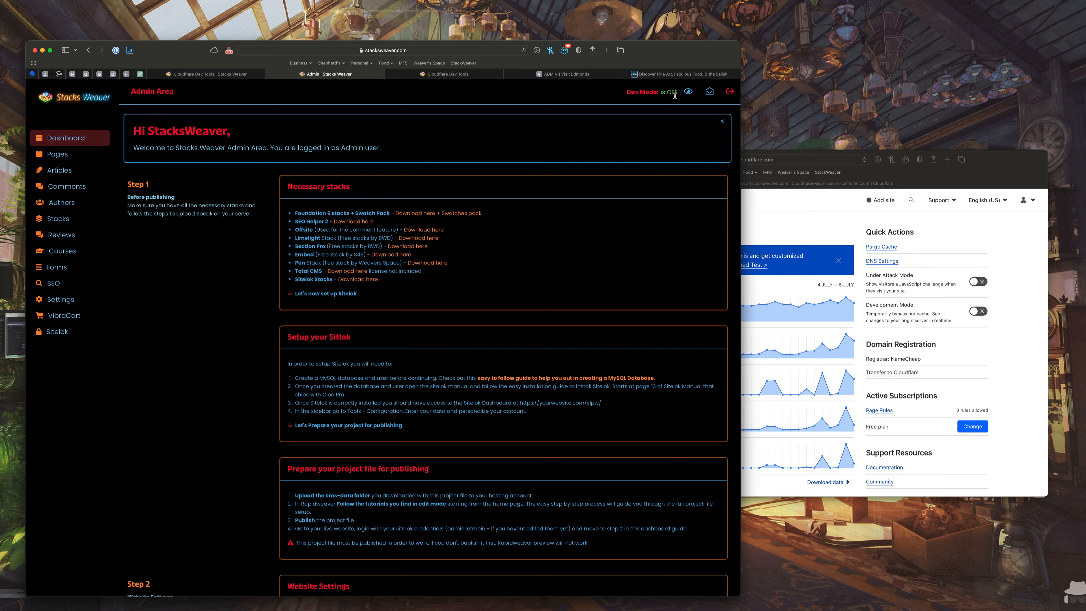
pyautogui.click(73, 300)
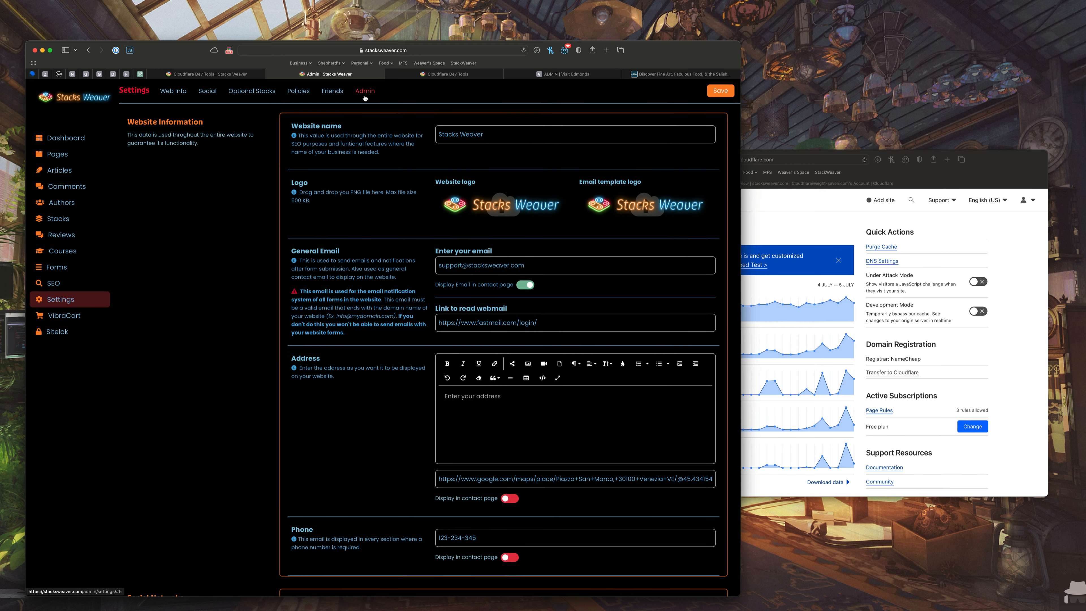
pyautogui.click(364, 96)
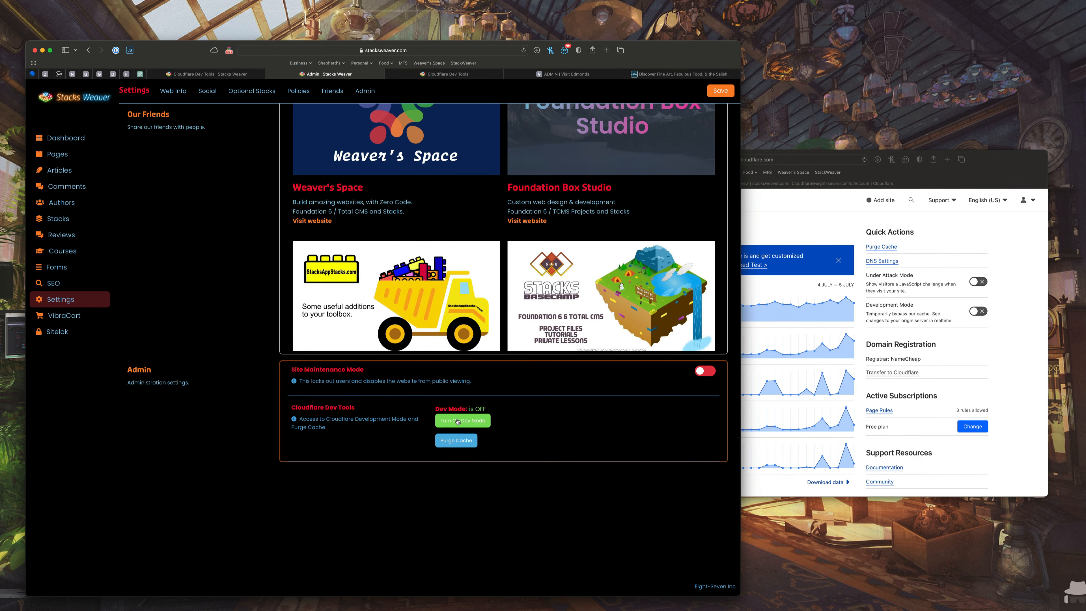
pyautogui.click(458, 421)
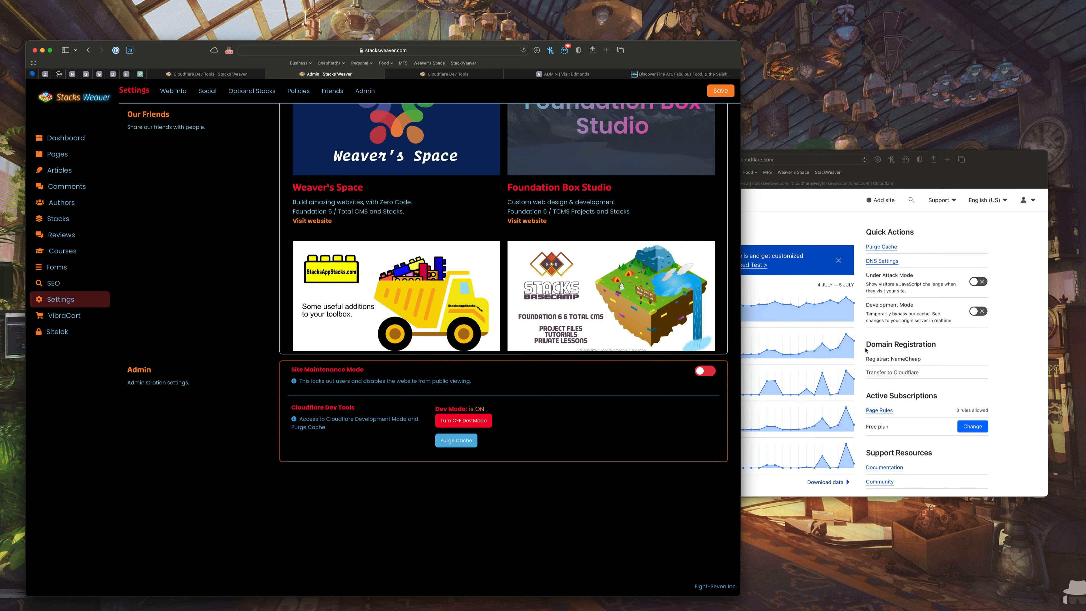
pyautogui.click(985, 360)
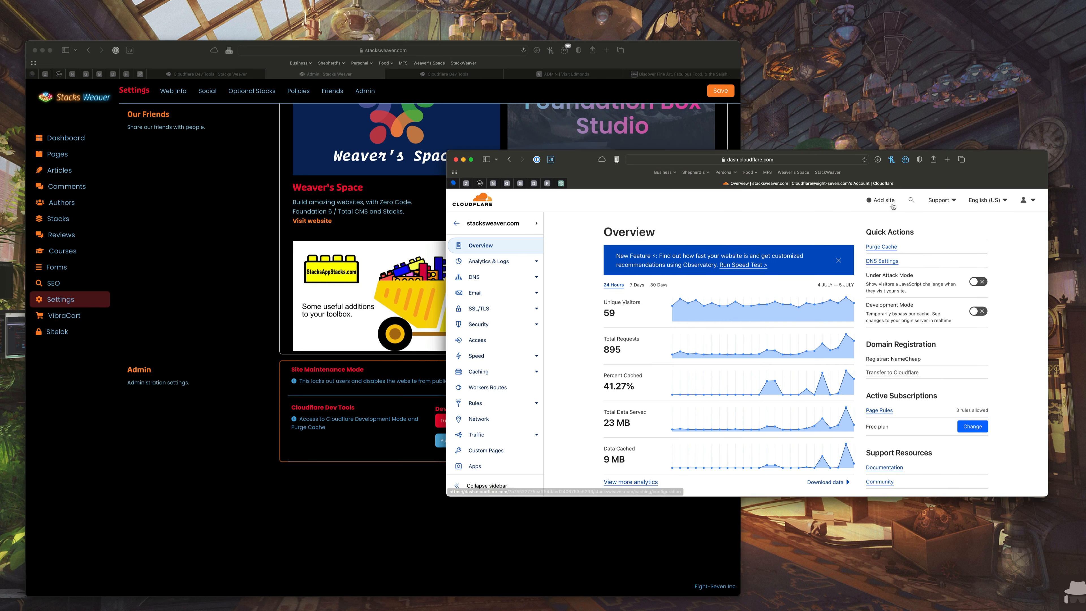
pyautogui.click(863, 159)
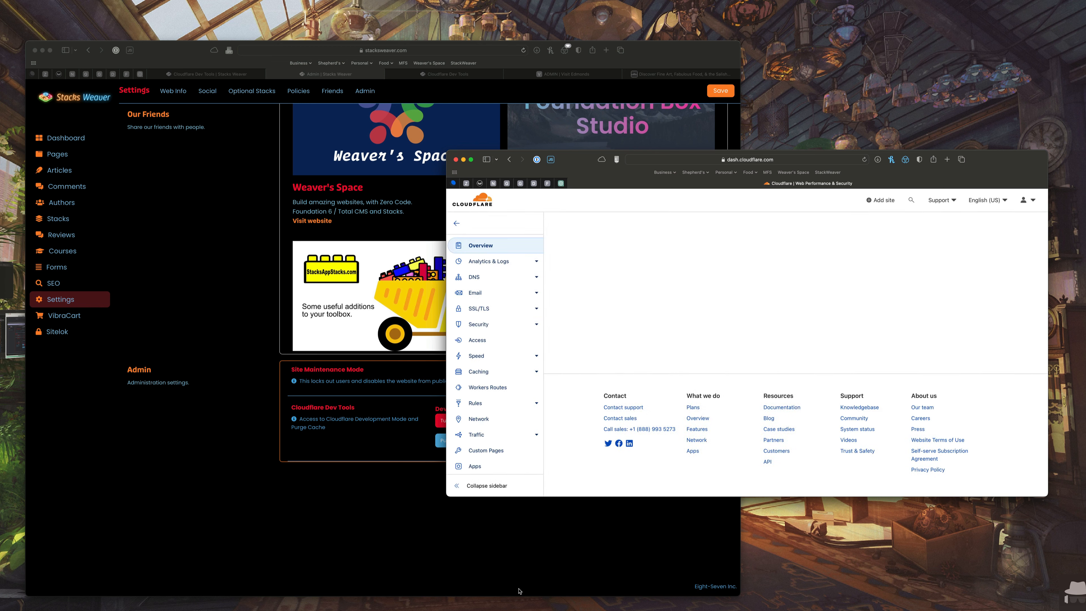
# Purge the Cloudflare cache from the Admin section of the published Settings page and dismiss the notice
pyautogui.click(537, 572)
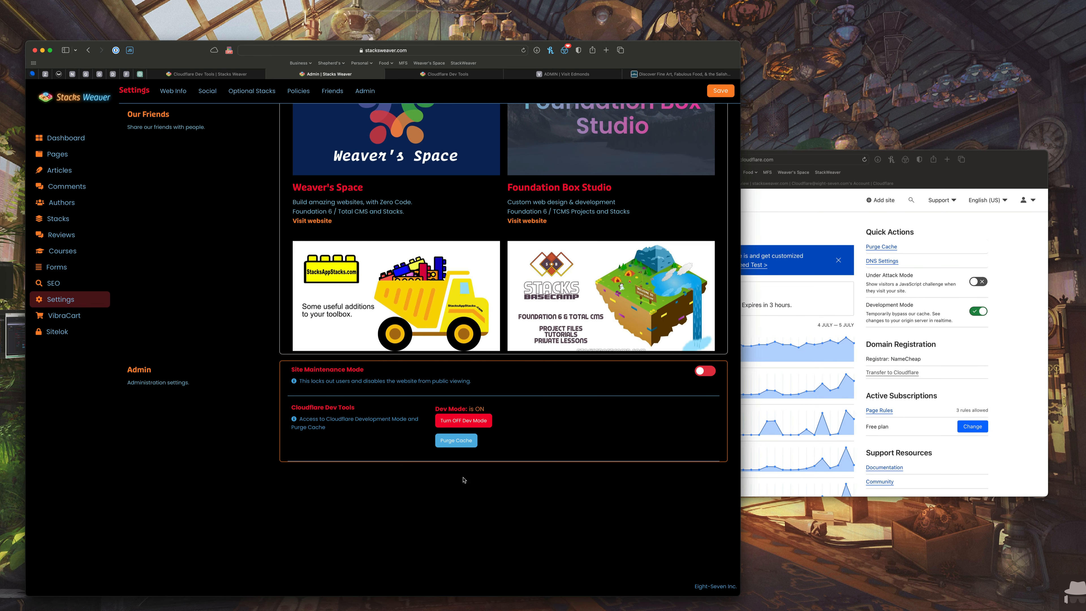
pyautogui.click(457, 441)
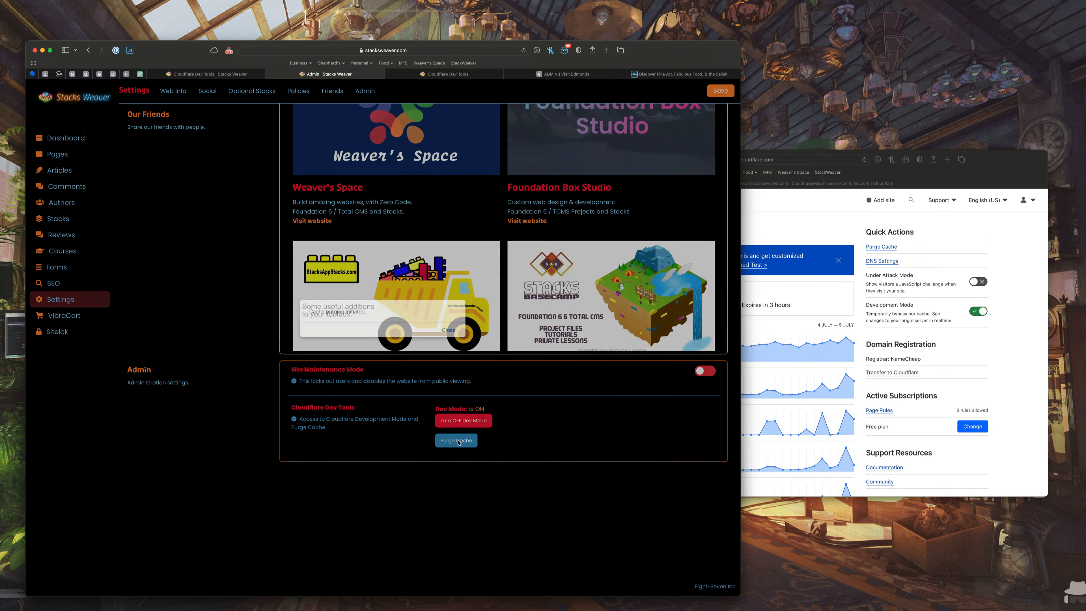
pyautogui.click(449, 330)
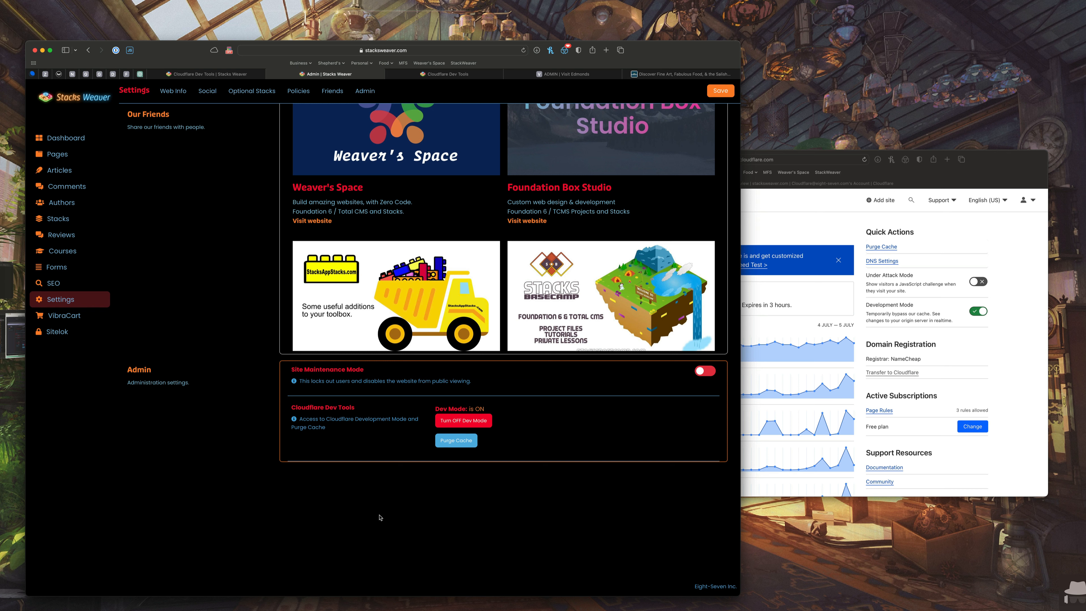